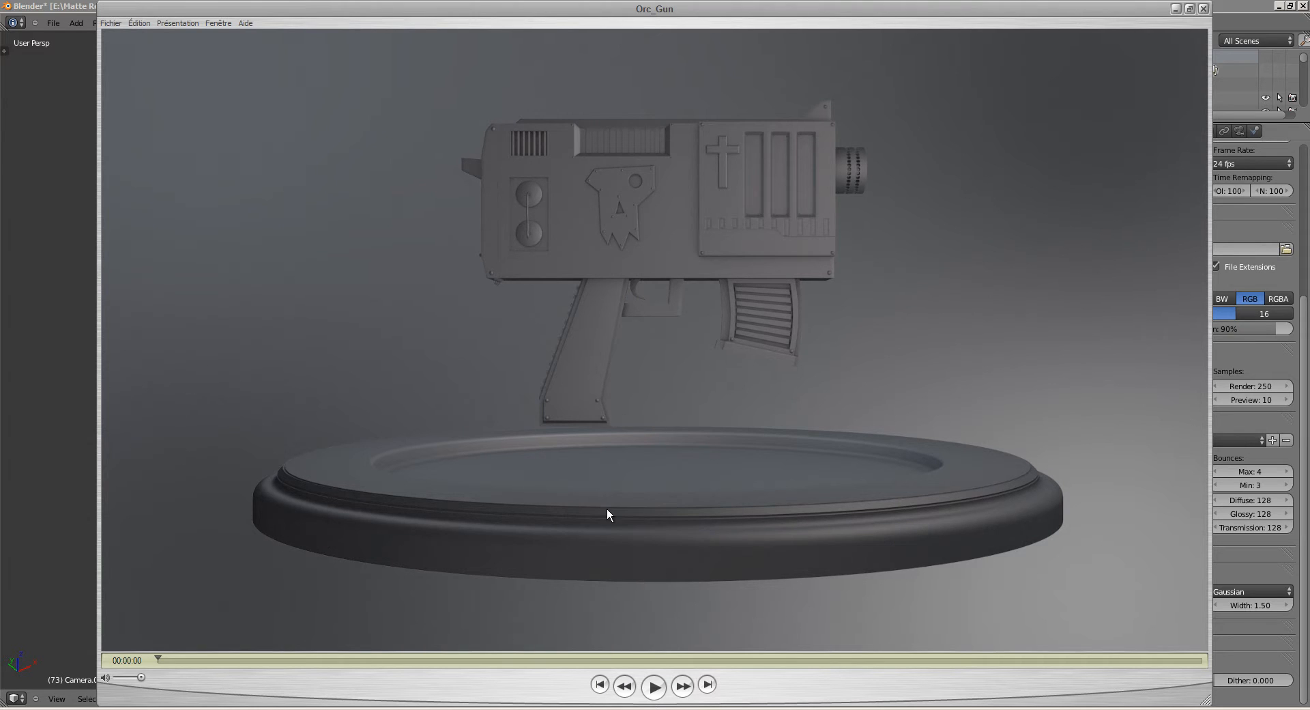
# Play the Orc_Gun turntable video.
pyautogui.click(653, 687)
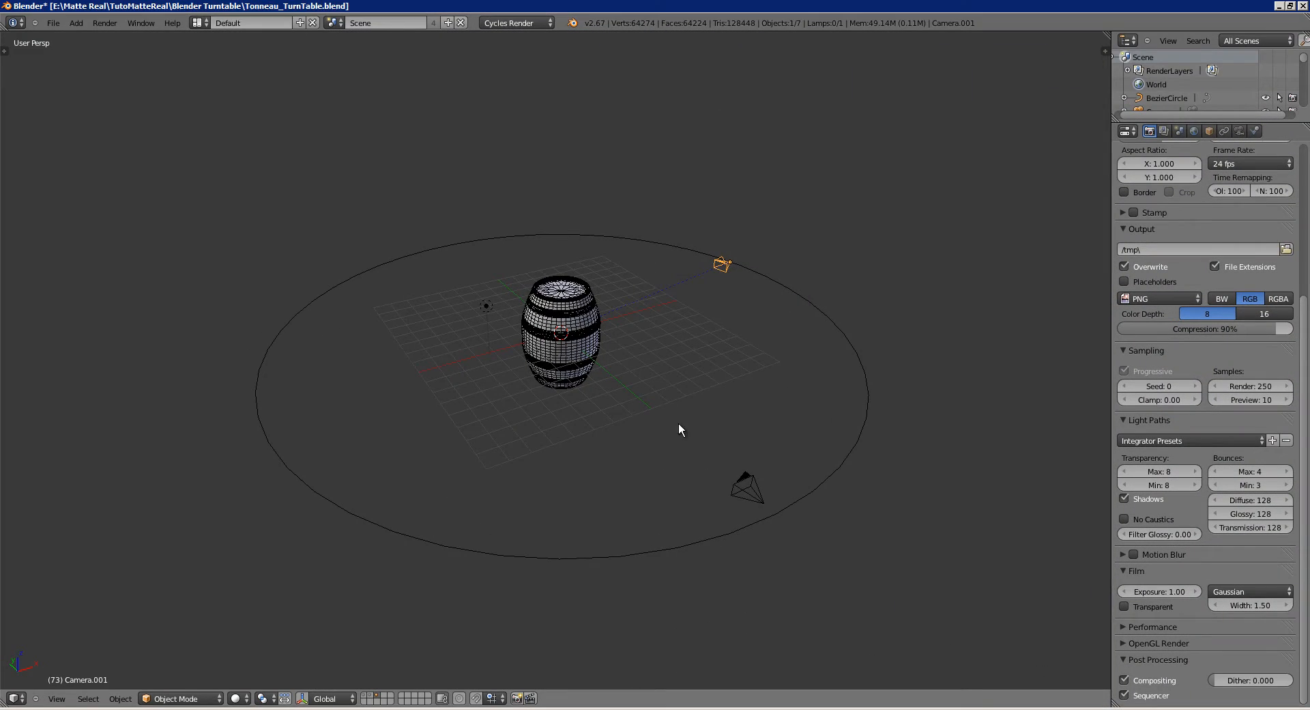
# Select the nearer camera on the circular path and look at the barrel through the camera view.
pyautogui.moveTo(662, 409)
pyautogui.mouseDown(button='middle')
pyautogui.moveTo(678, 414)
pyautogui.moveTo(659, 413)
pyautogui.mouseUp(button='middle')
pyautogui.rightClick(748, 453)
pyautogui.moveTo(742, 437); pyautogui.dragTo(688, 452, button='middle')
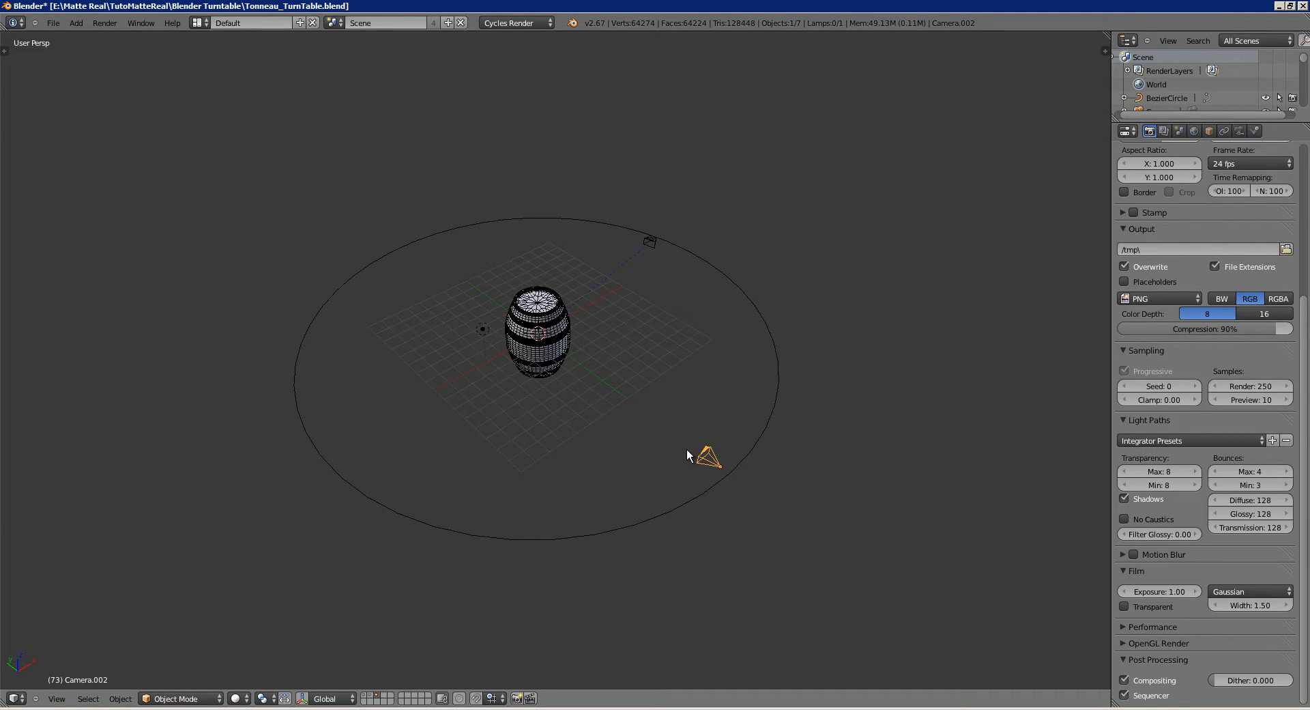
pyautogui.moveTo(532, 407); pyautogui.dragTo(514, 407, button='middle')
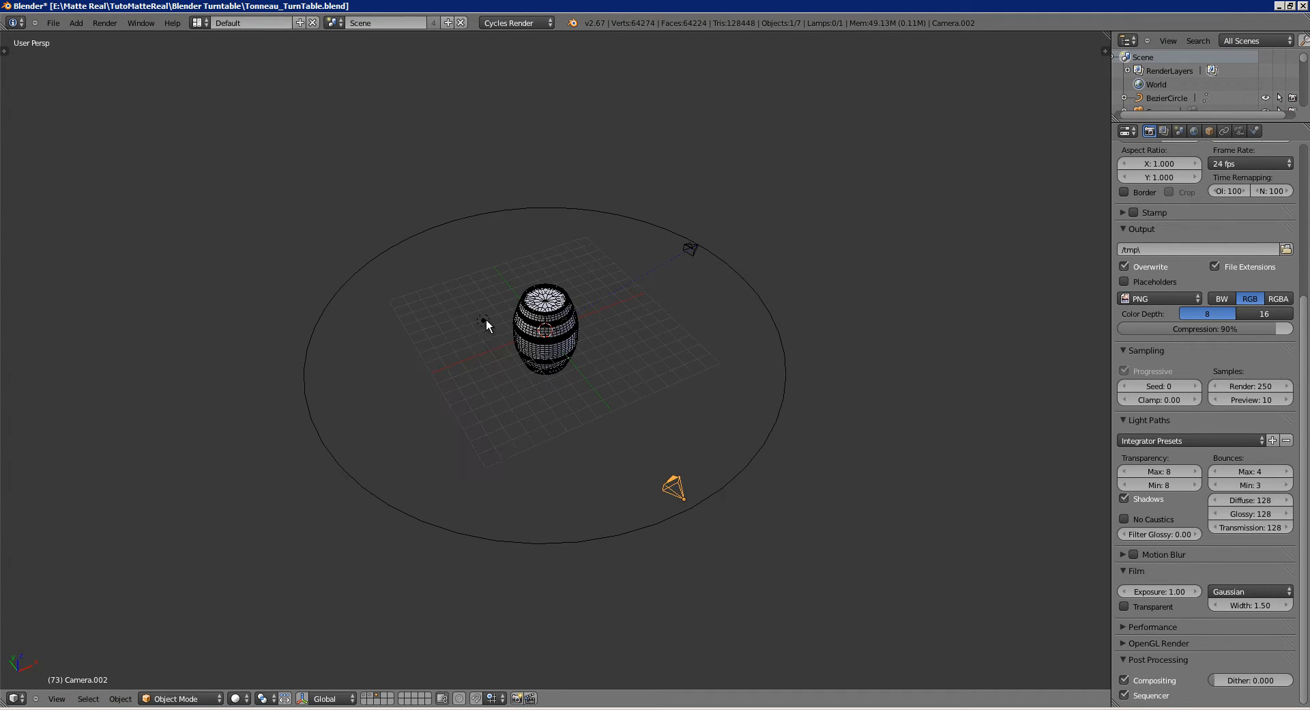
pyautogui.moveTo(497, 355); pyautogui.dragTo(498, 390, button='middle')
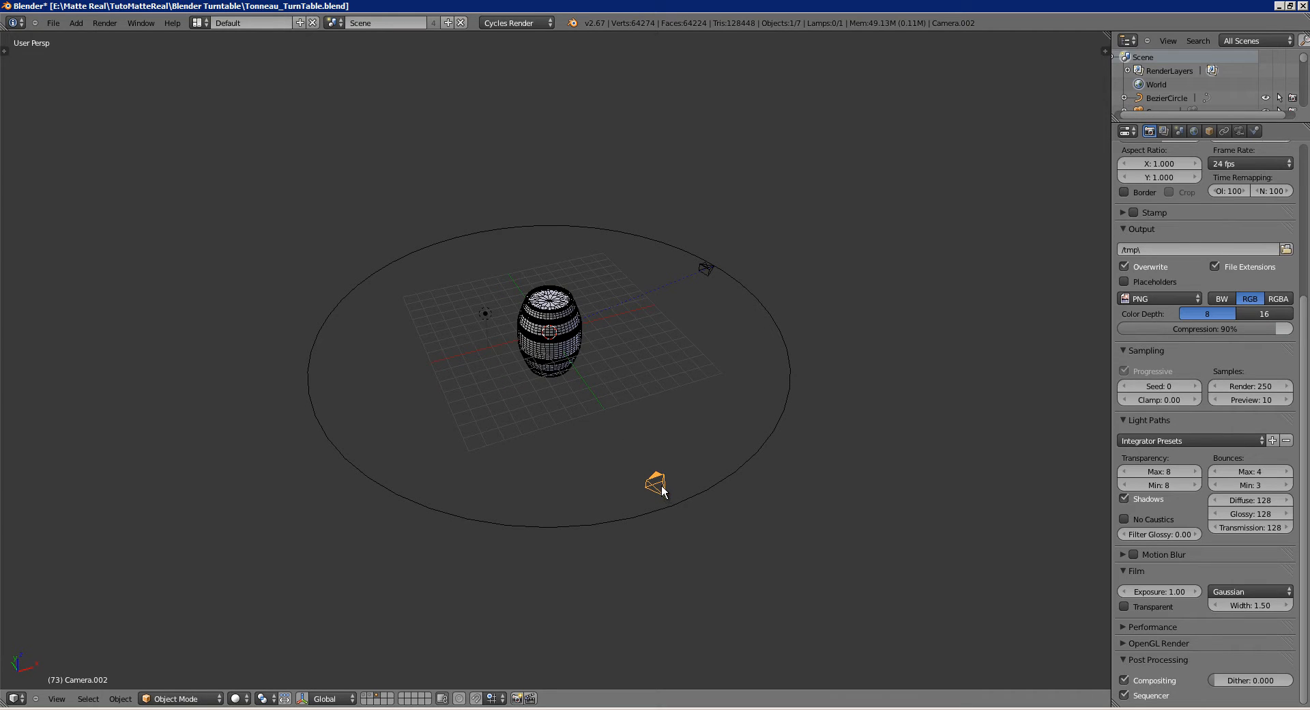
pyautogui.press('KP_0')
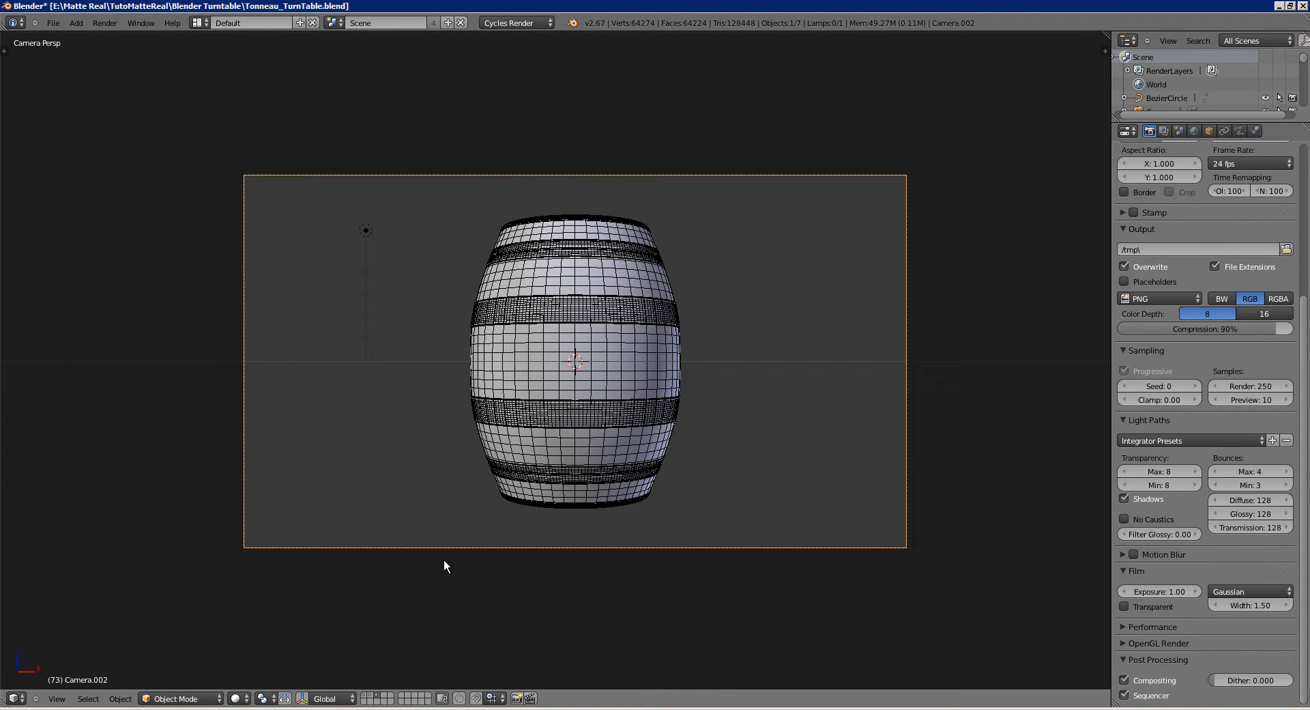
pyautogui.scroll(2, 588, 391)
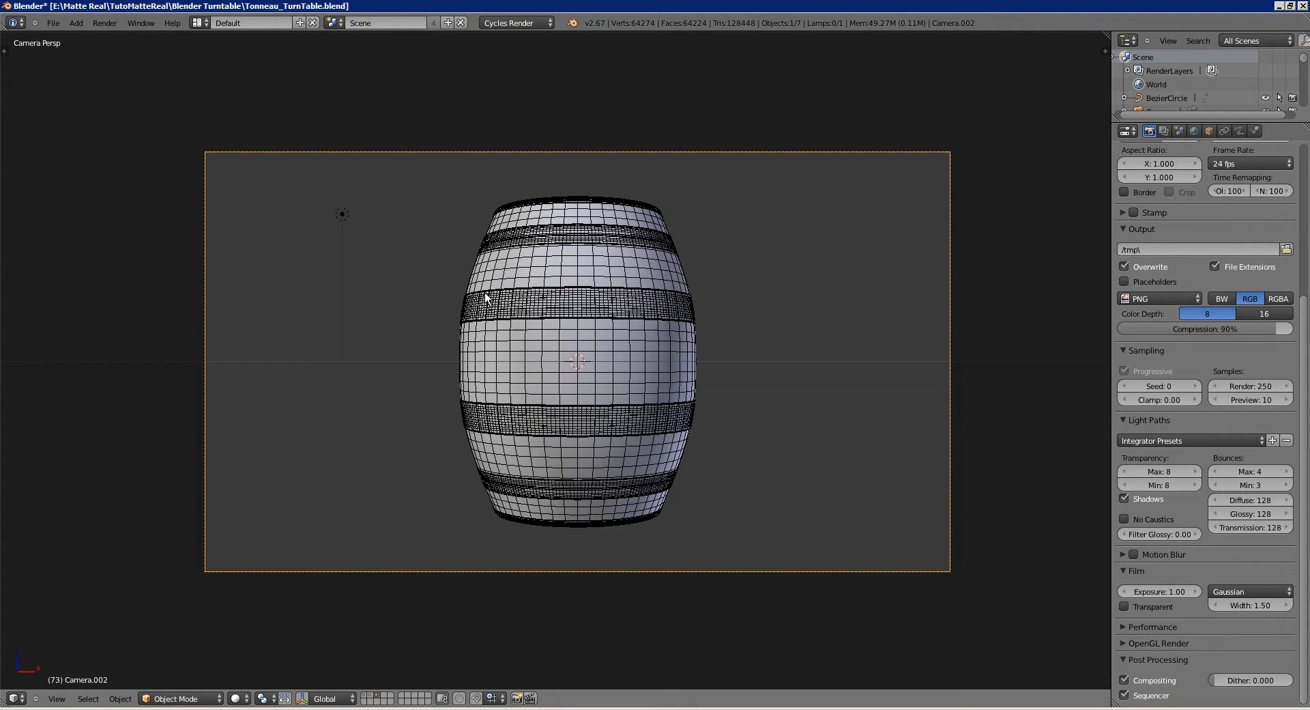
# Identify the point lamp beside the barrel by selecting it, and clear the selection.
pyautogui.rightClick(343, 215)
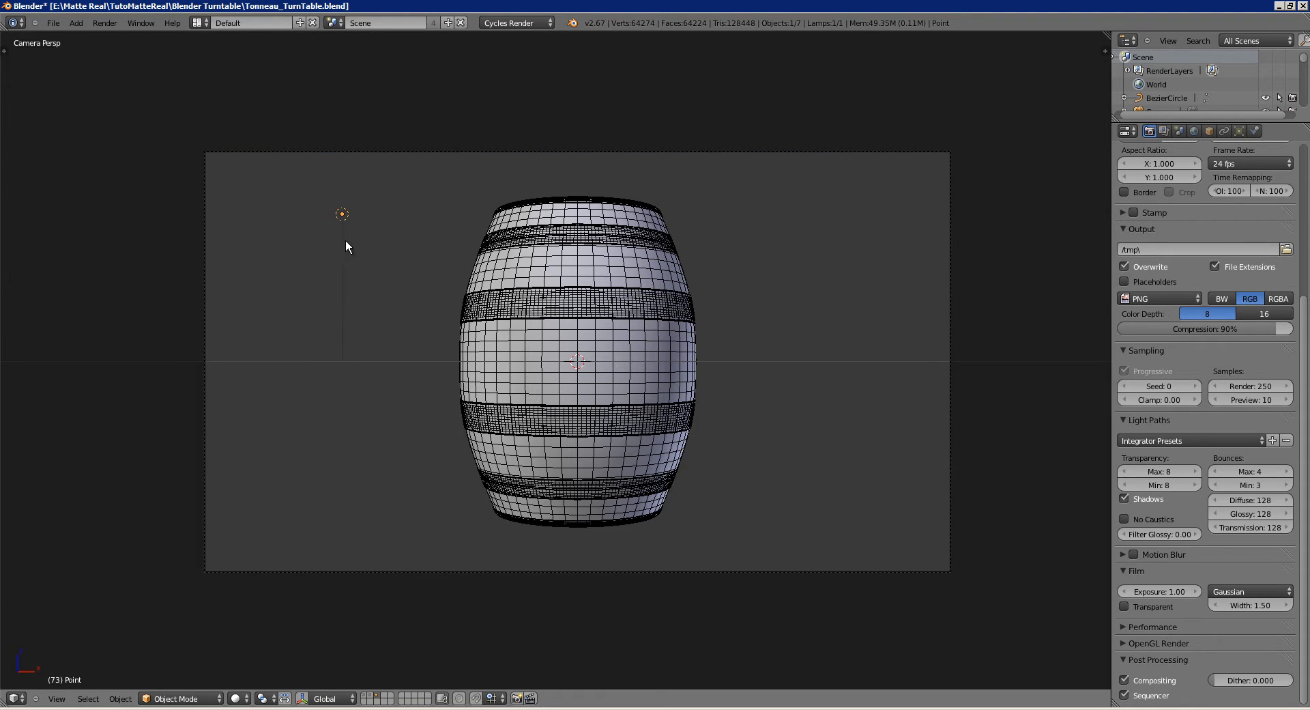
pyautogui.press('a')
pyautogui.scroll(-5, 502, 304)
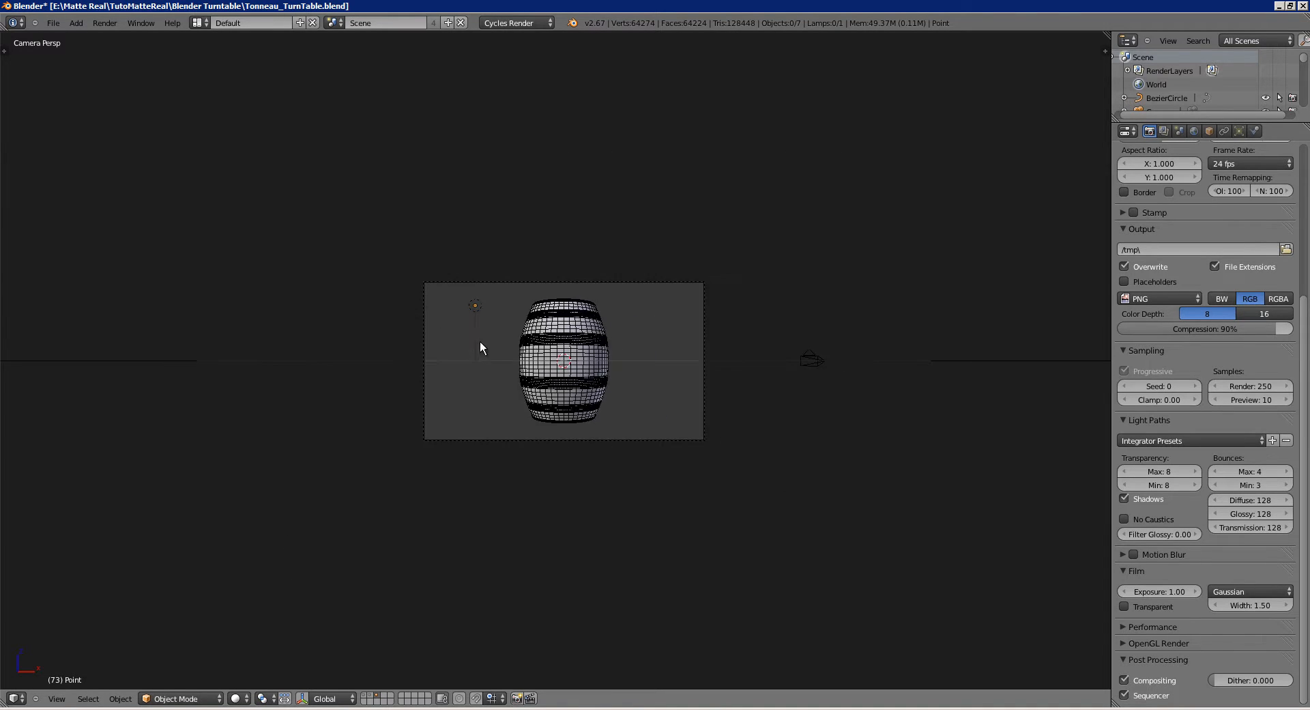
# Make the camera on the far side of the circular path active and play the turntable animation through it.
pyautogui.moveTo(480, 341); pyautogui.dragTo(493, 372, button='middle')
pyautogui.scroll(-4, 492, 372)
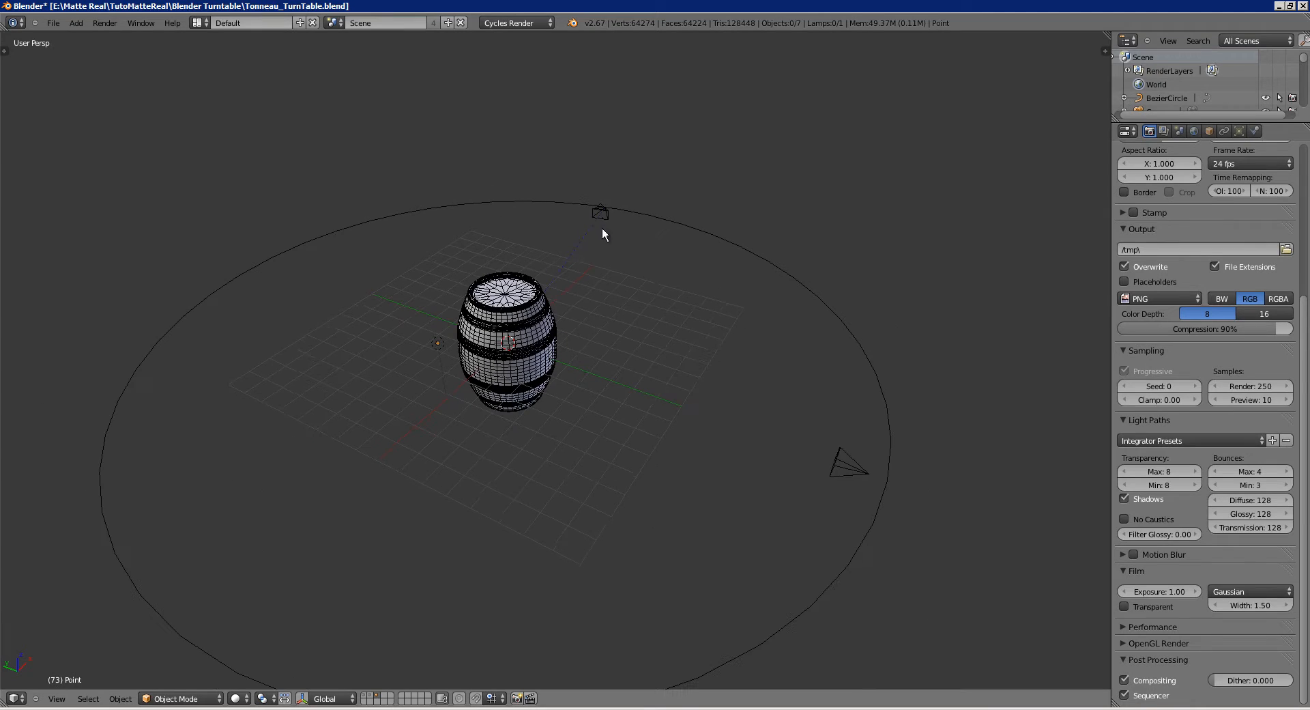
pyautogui.rightClick(607, 216)
pyautogui.press('ctrl+KP_0')
pyautogui.hotkey('alt', 'a')
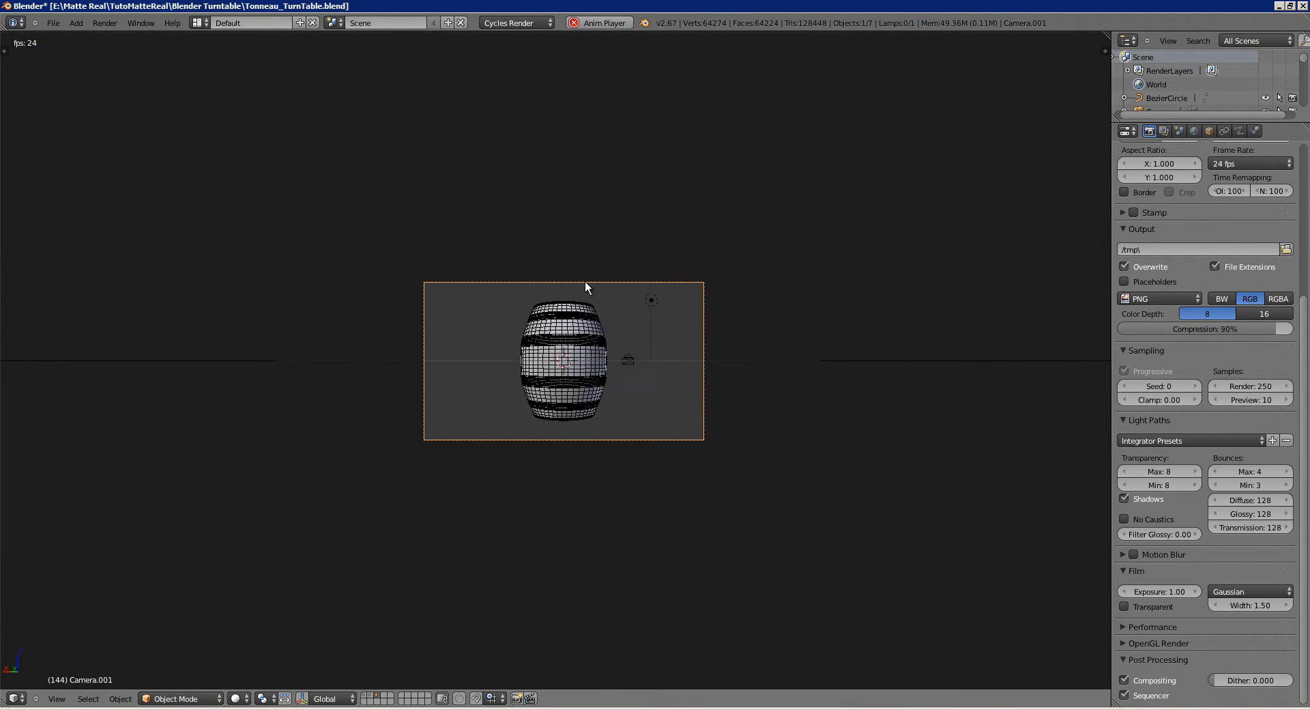
pyautogui.hotkey('alt', 'a')
pyautogui.scroll(6, 519, 378)
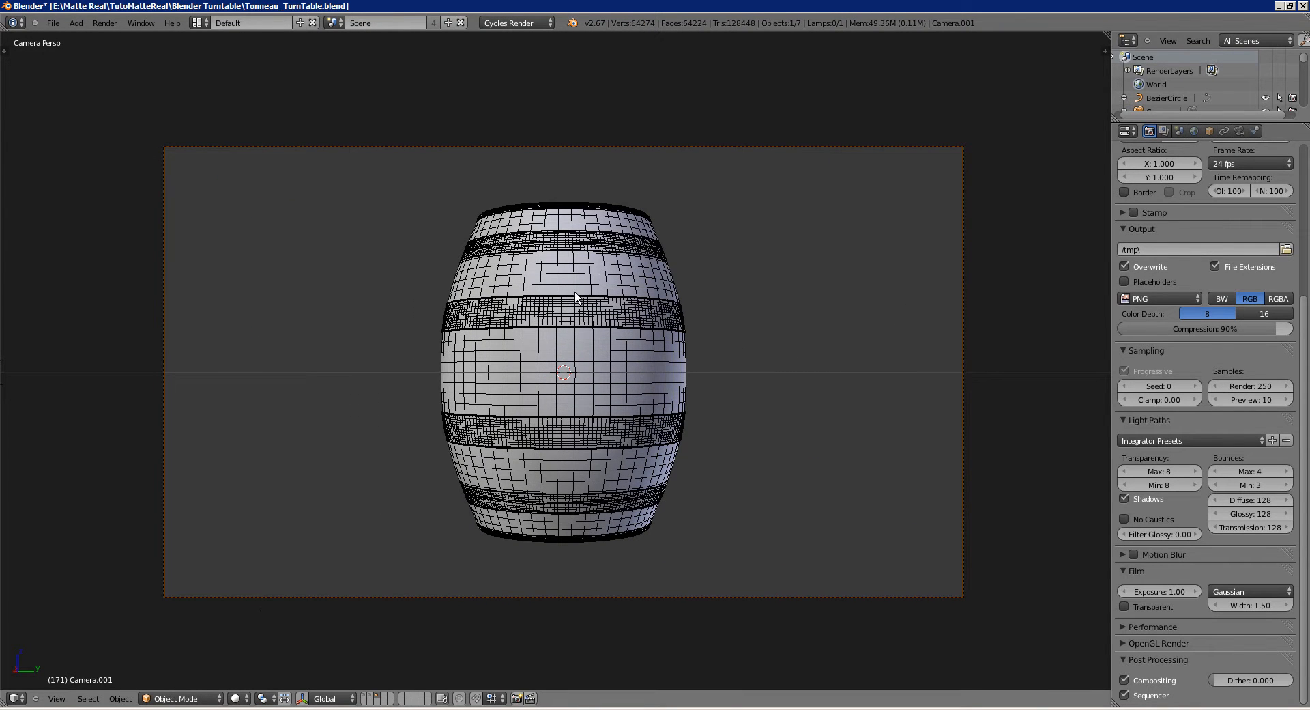
# Preview the barrel in Rendered viewport shading through the active camera, and return to Solid shading.
pyautogui.press('z')
pyautogui.press('z')
pyautogui.click(239, 697)
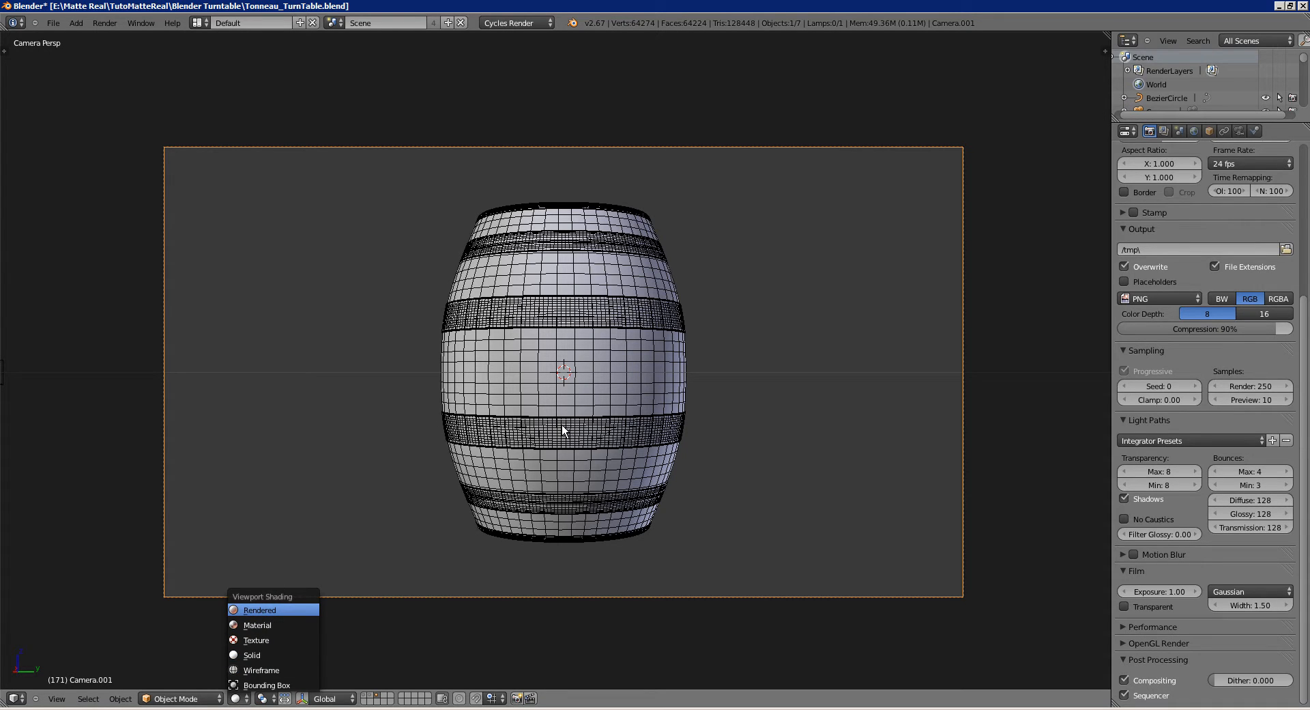
pyautogui.press('Return')
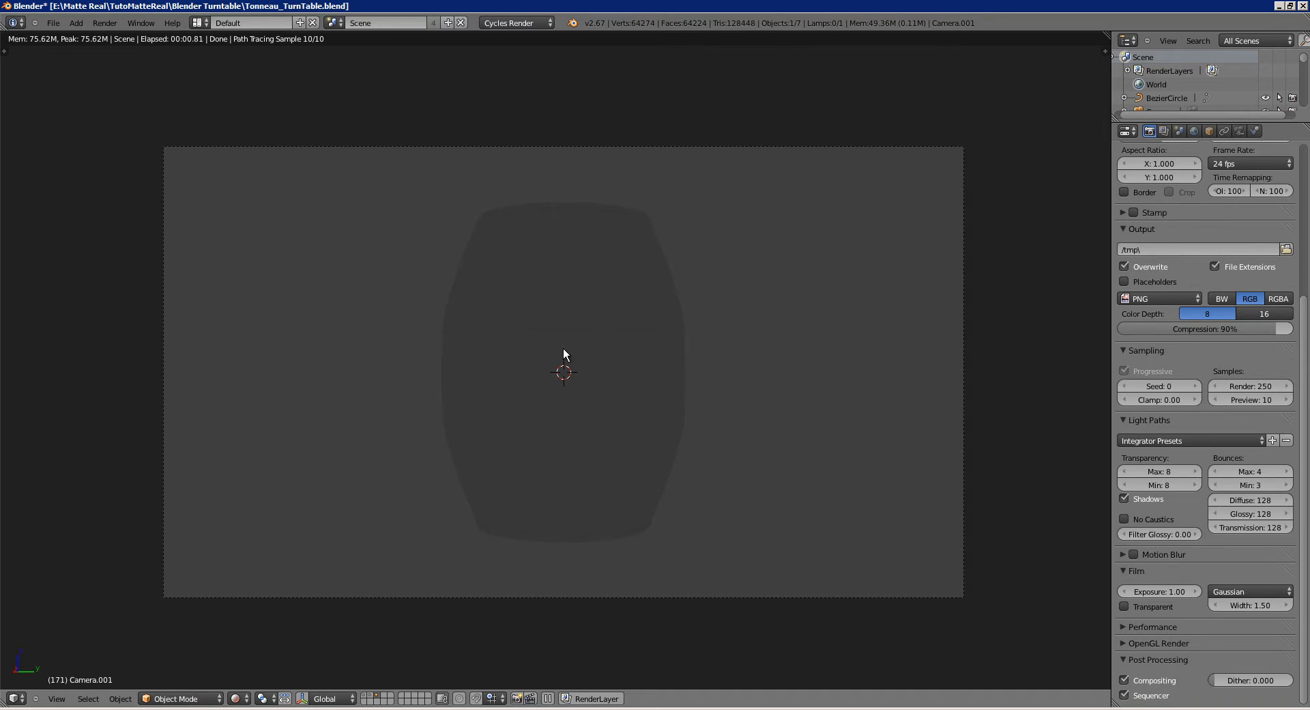
pyautogui.press('z')
pyautogui.click(235, 698)
pyautogui.click(261, 654)
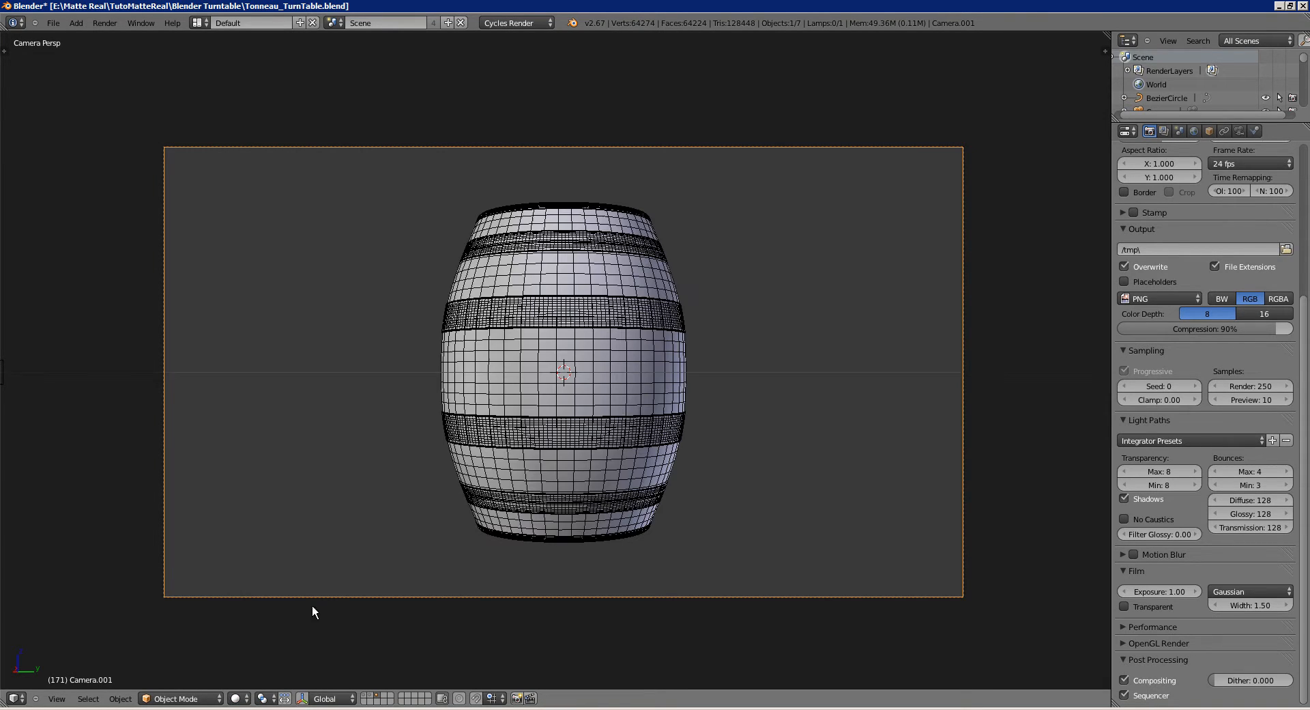
# Play the turntable until the lamp is on the camera's side of the barrel and preview that frame in Rendered shading.
pyautogui.hotkey('alt', 'a')
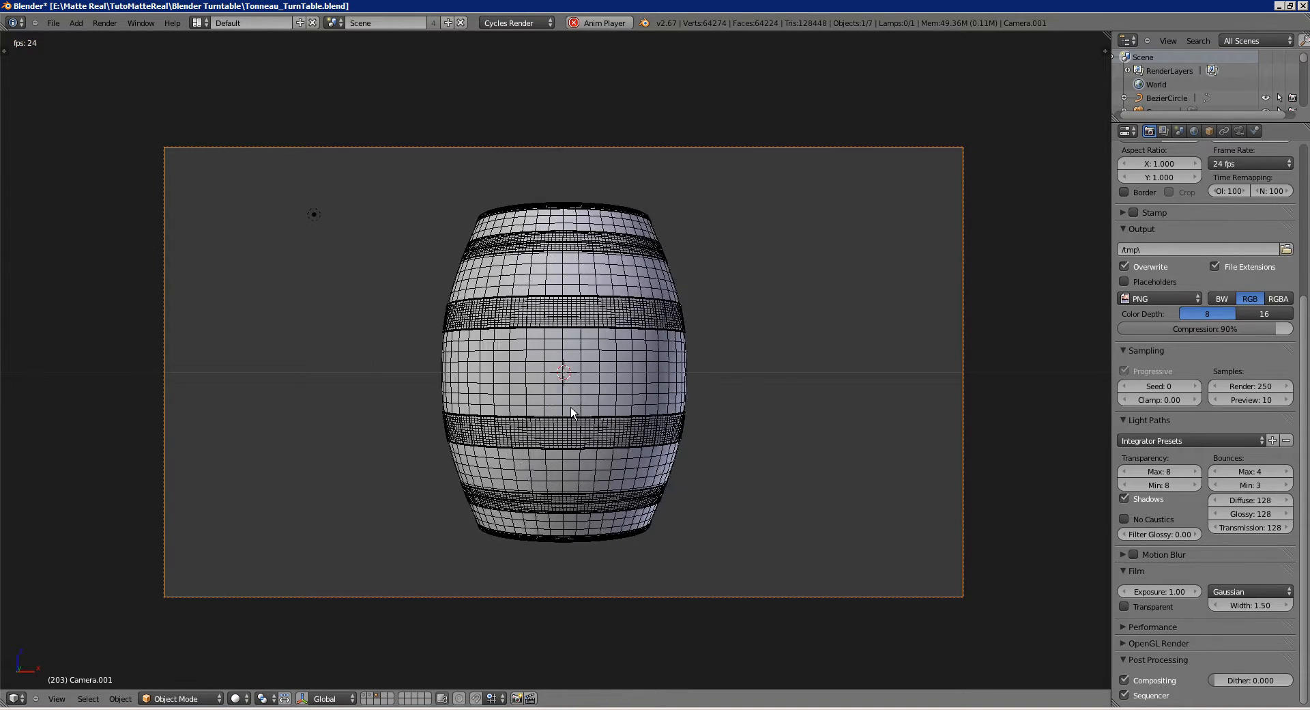
pyautogui.hotkey('alt', 'a')
pyautogui.click(235, 697)
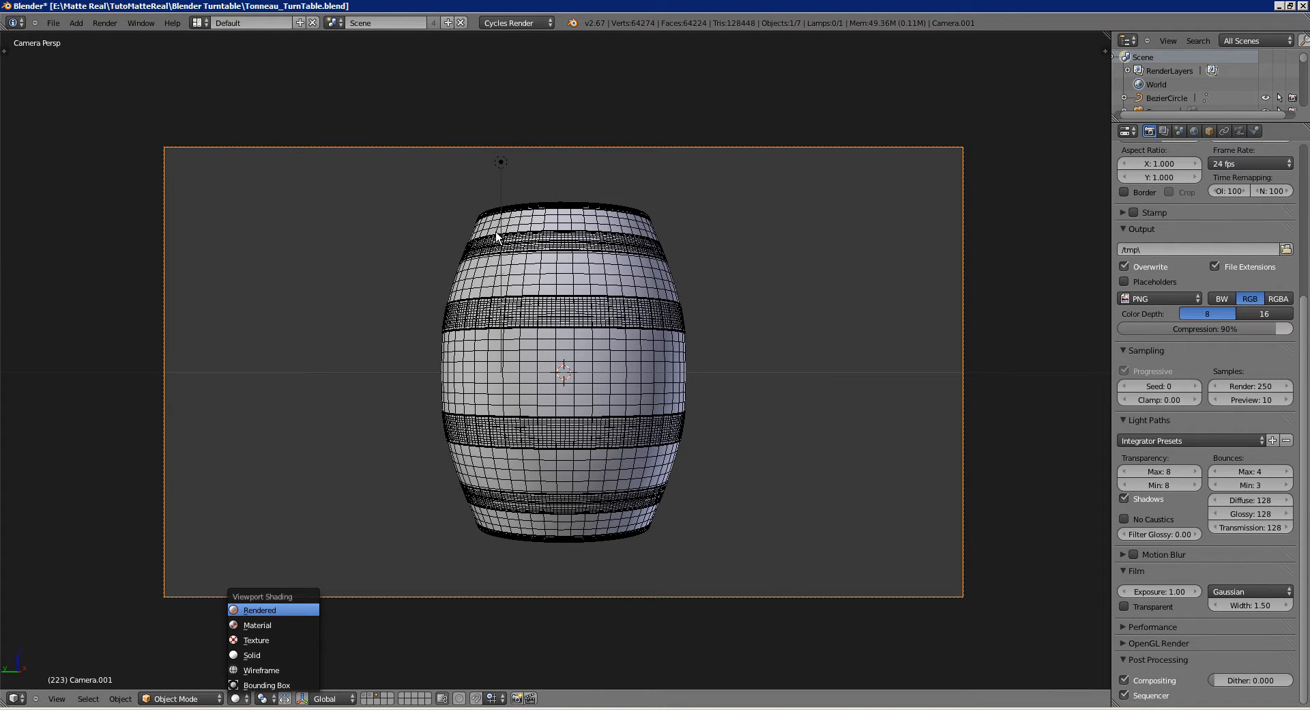
pyautogui.press('Return')
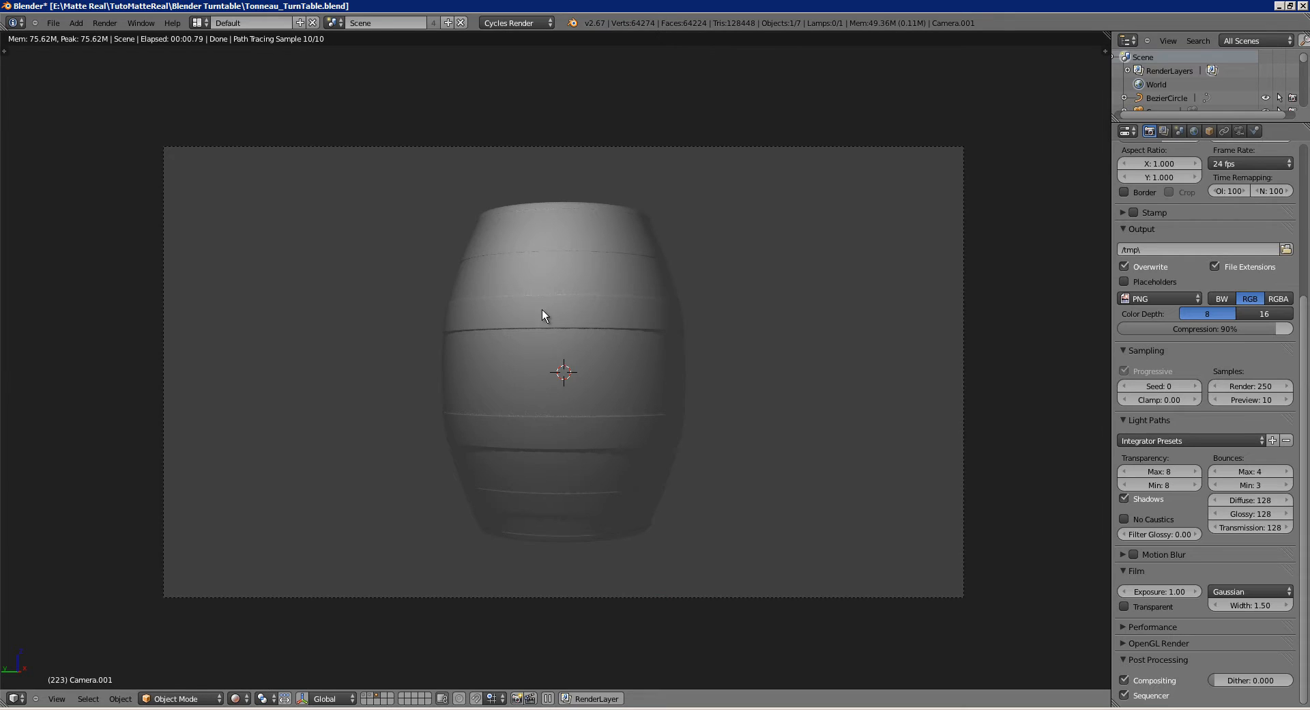
# Leave the rendered preview of the turntable setup and show only the barrel in solid shading.
pyautogui.moveTo(551, 299)
pyautogui.mouseDown(button='middle')
pyautogui.moveTo(456, 418)
pyautogui.moveTo(500, 398)
pyautogui.moveTo(470, 485)
pyautogui.moveTo(723, 391)
pyautogui.moveTo(622, 408)
pyautogui.mouseUp(button='middle')
pyautogui.press('z')
pyautogui.rightClick(779, 408)
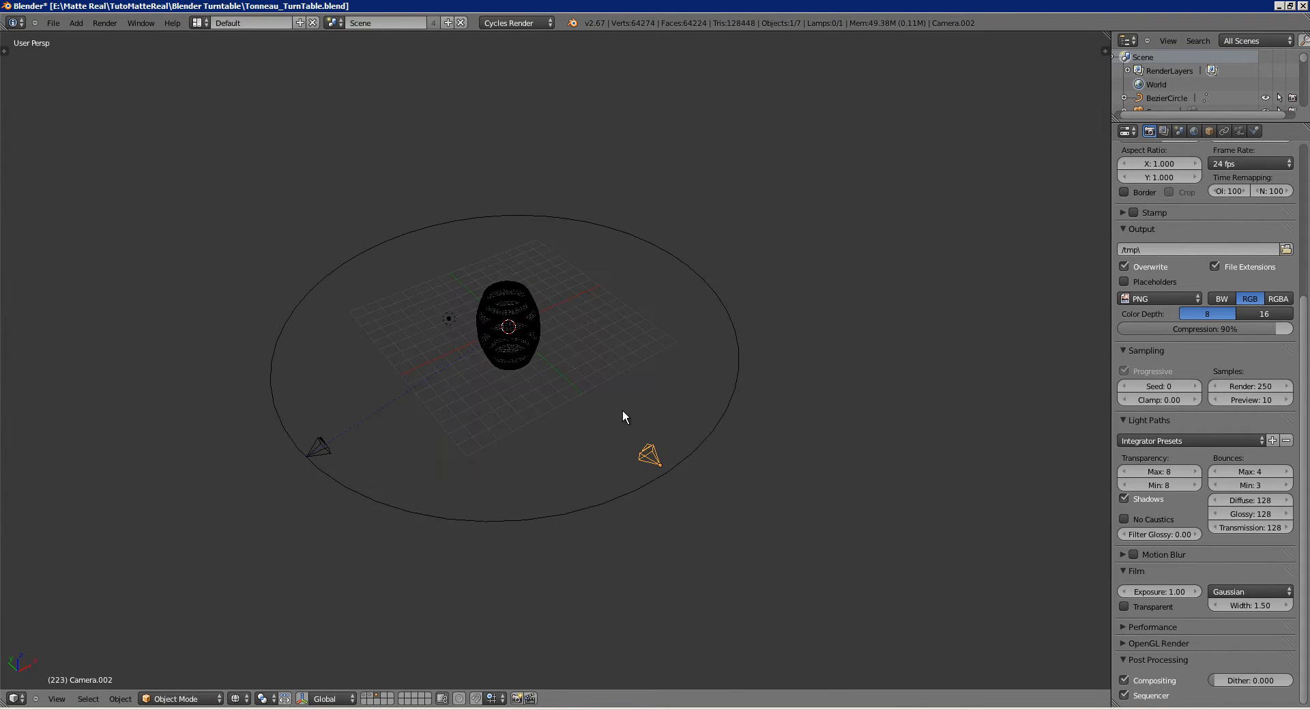
pyautogui.press('KP_Decimal')
pyautogui.press('ctrl+KP_0')
pyautogui.press('z')
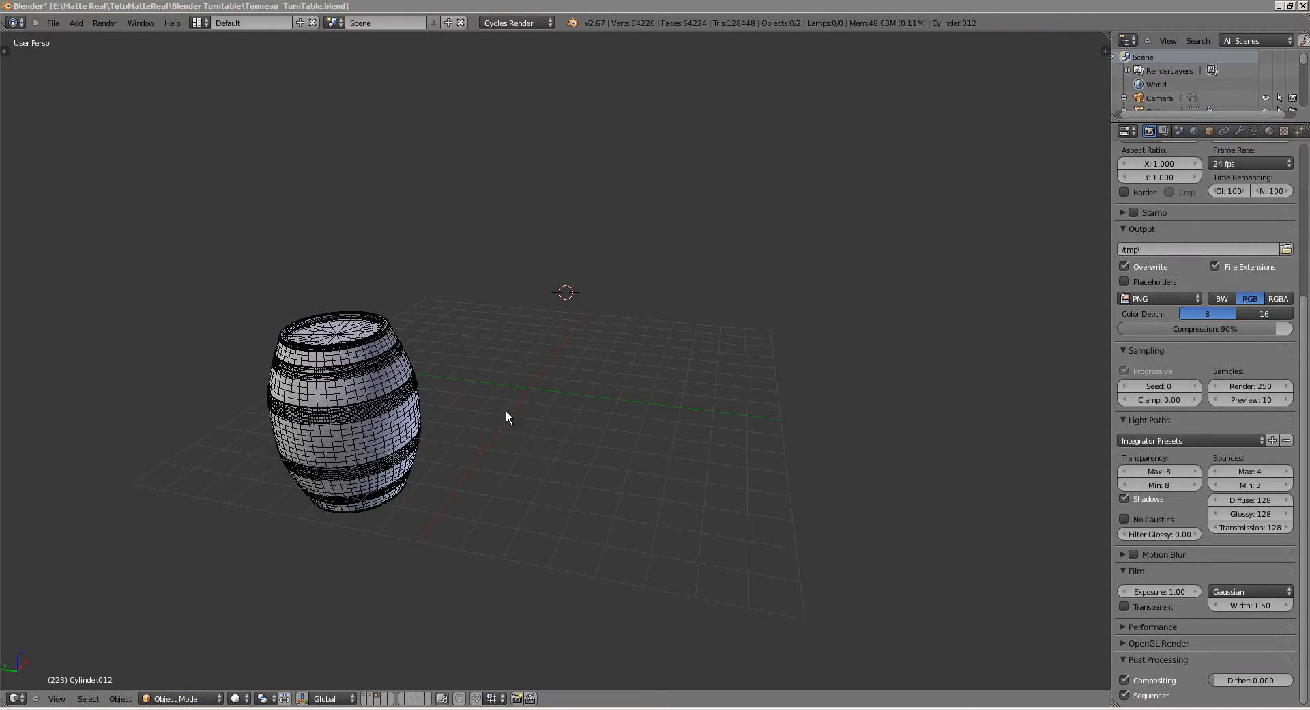
# Select all the barrel objects and snap the 3D cursor to the scene center.
pyautogui.moveTo(506, 412); pyautogui.dragTo(423, 360, button='middle')
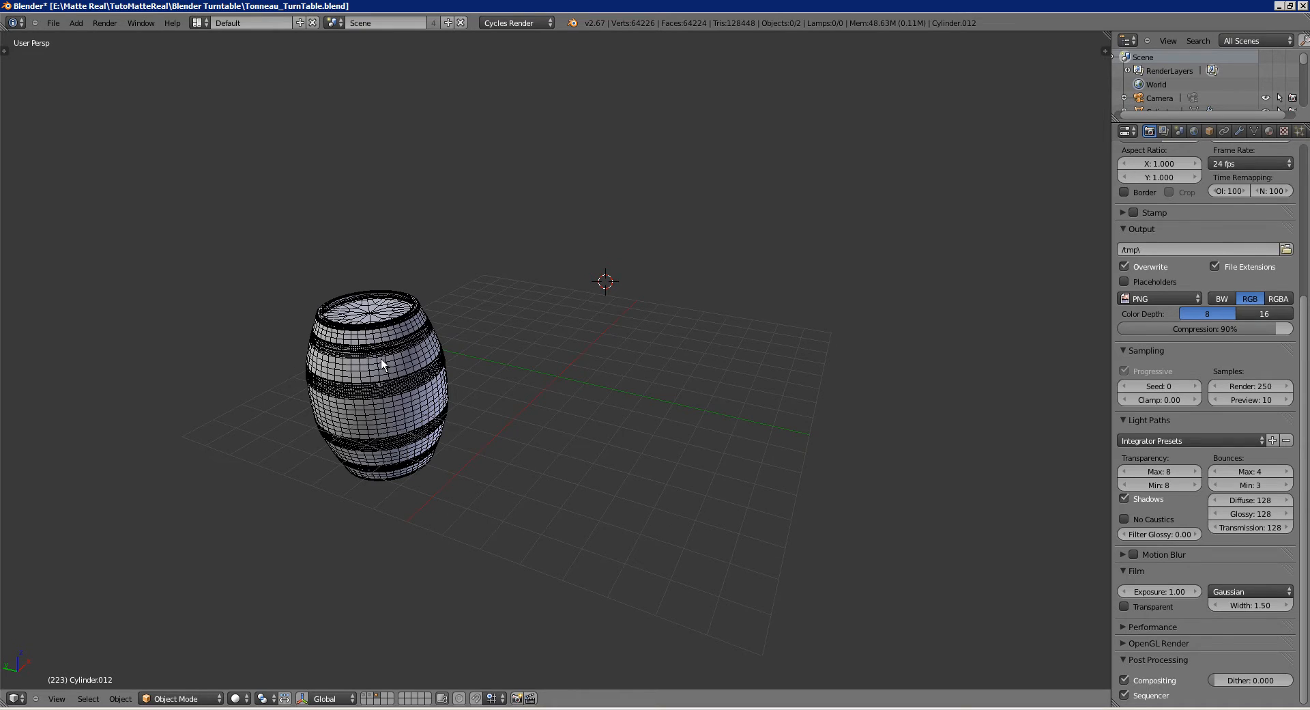
pyautogui.press('a')
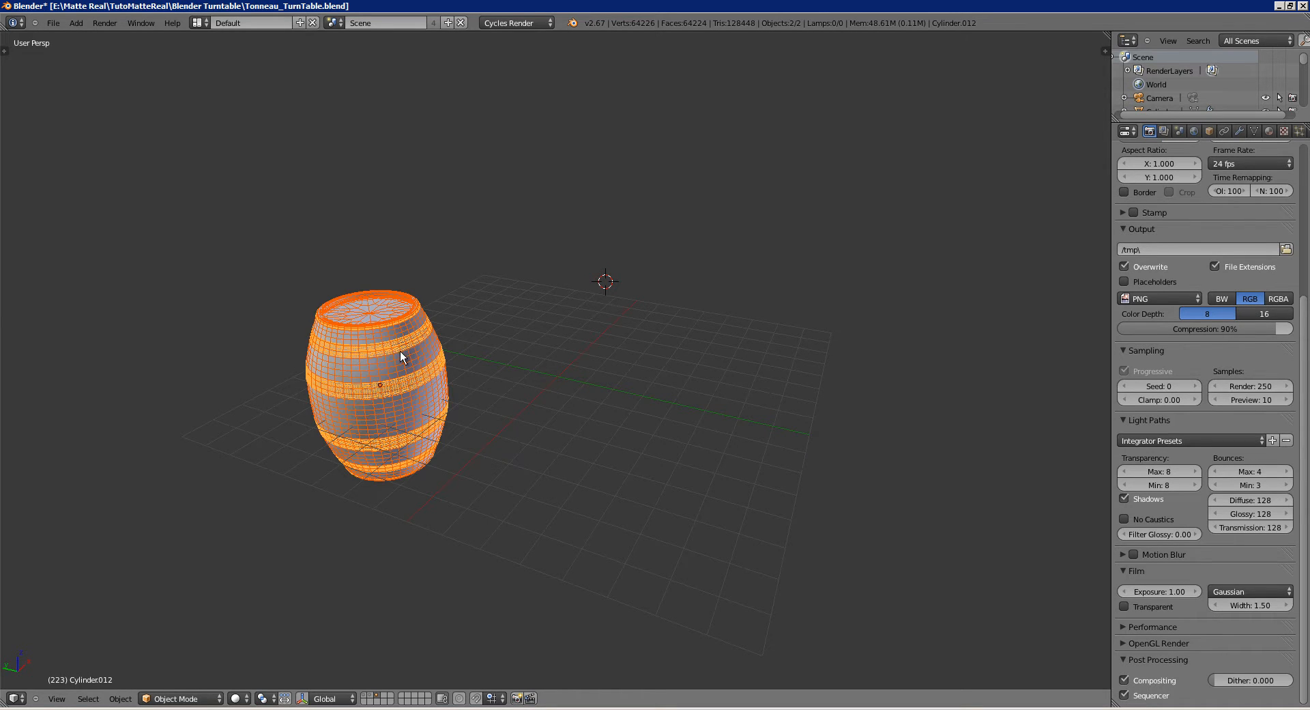
pyautogui.moveTo(409, 349); pyautogui.dragTo(412, 357, button='middle')
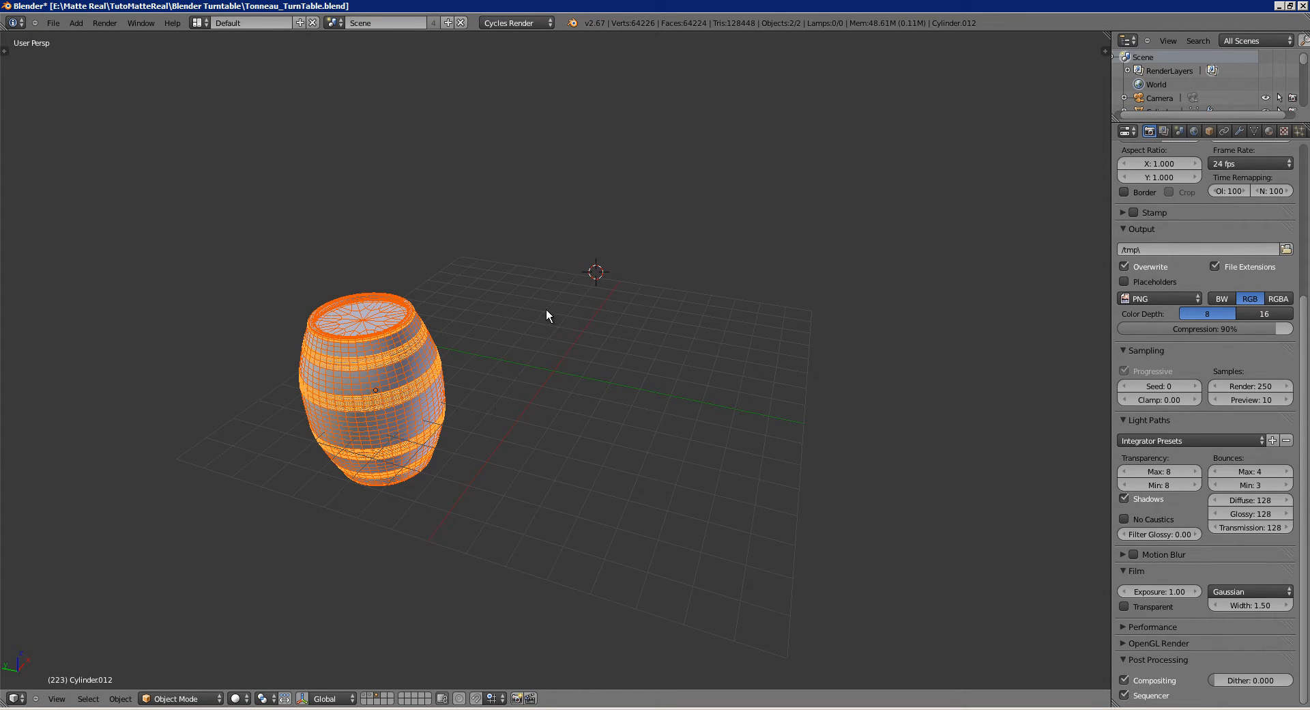
pyautogui.hotkey('shift', 's')
pyautogui.click(527, 345)
pyautogui.moveTo(554, 369); pyautogui.dragTo(541, 335, button='middle')
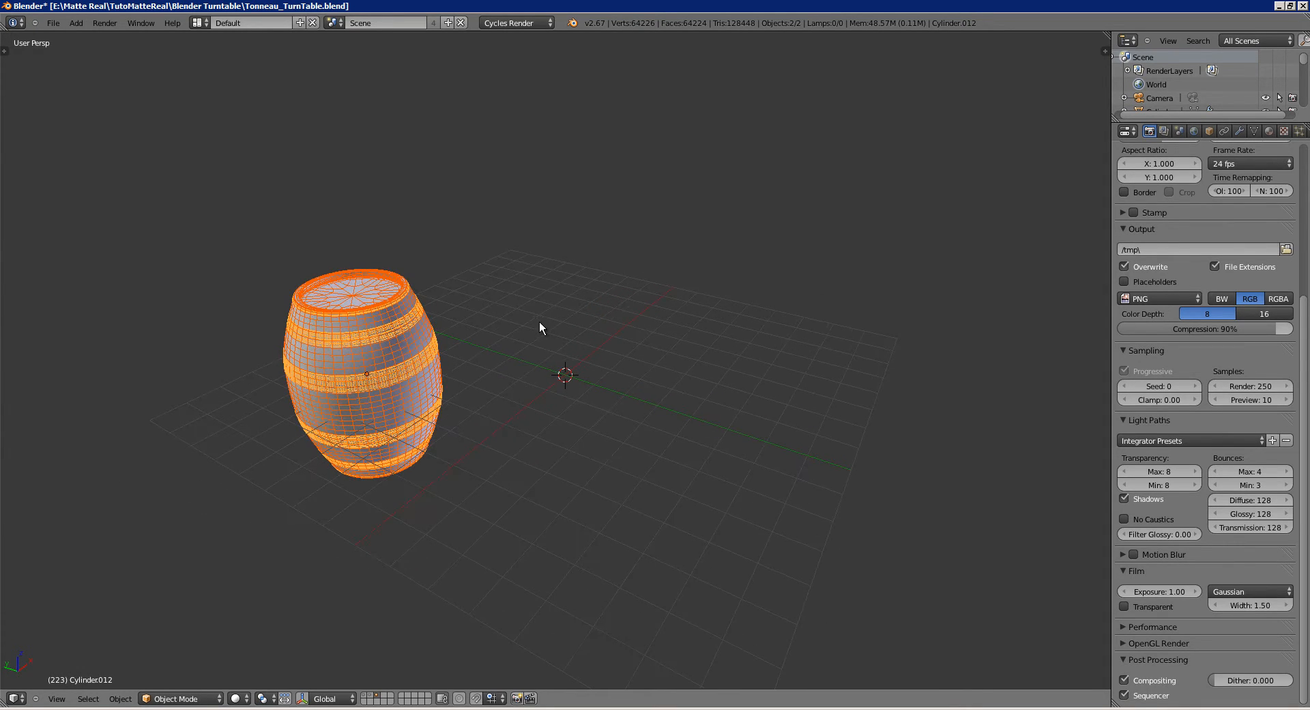
# Snap the selected barrel objects to the 3D cursor and deselect everything.
pyautogui.hotkey('shift', 's')
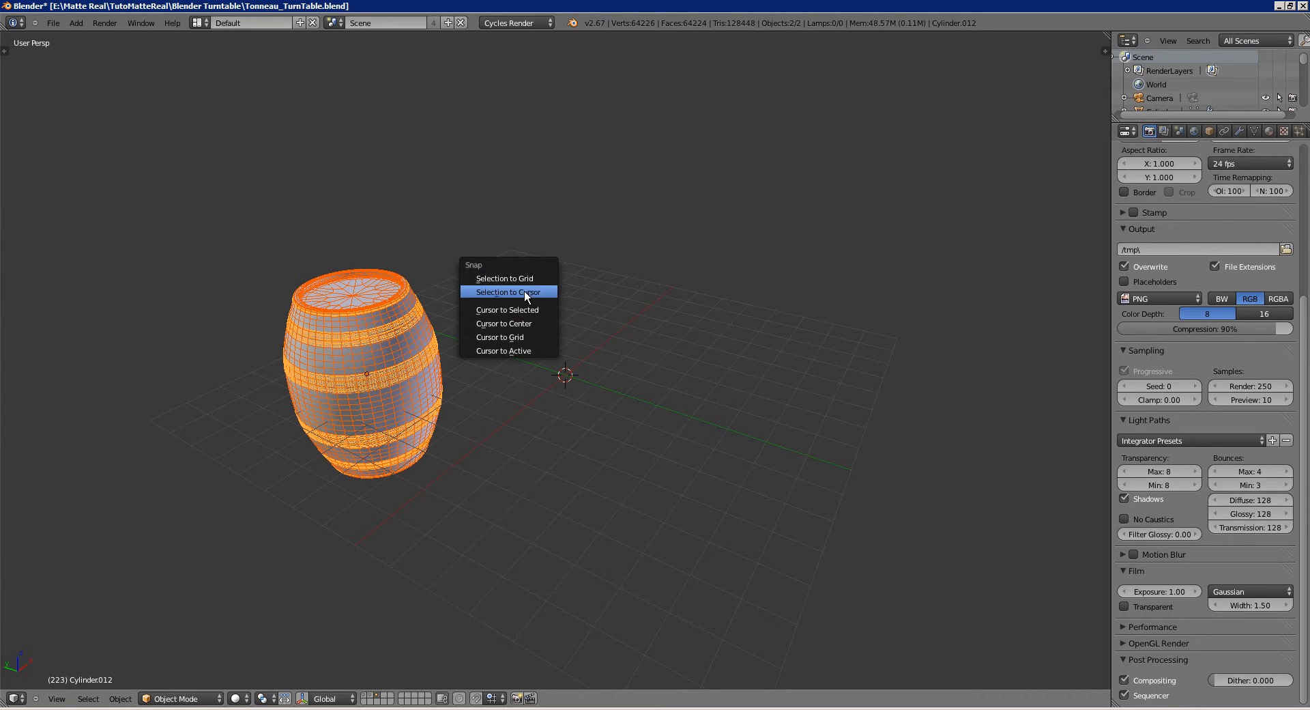
pyautogui.click(527, 293)
pyautogui.press('a')
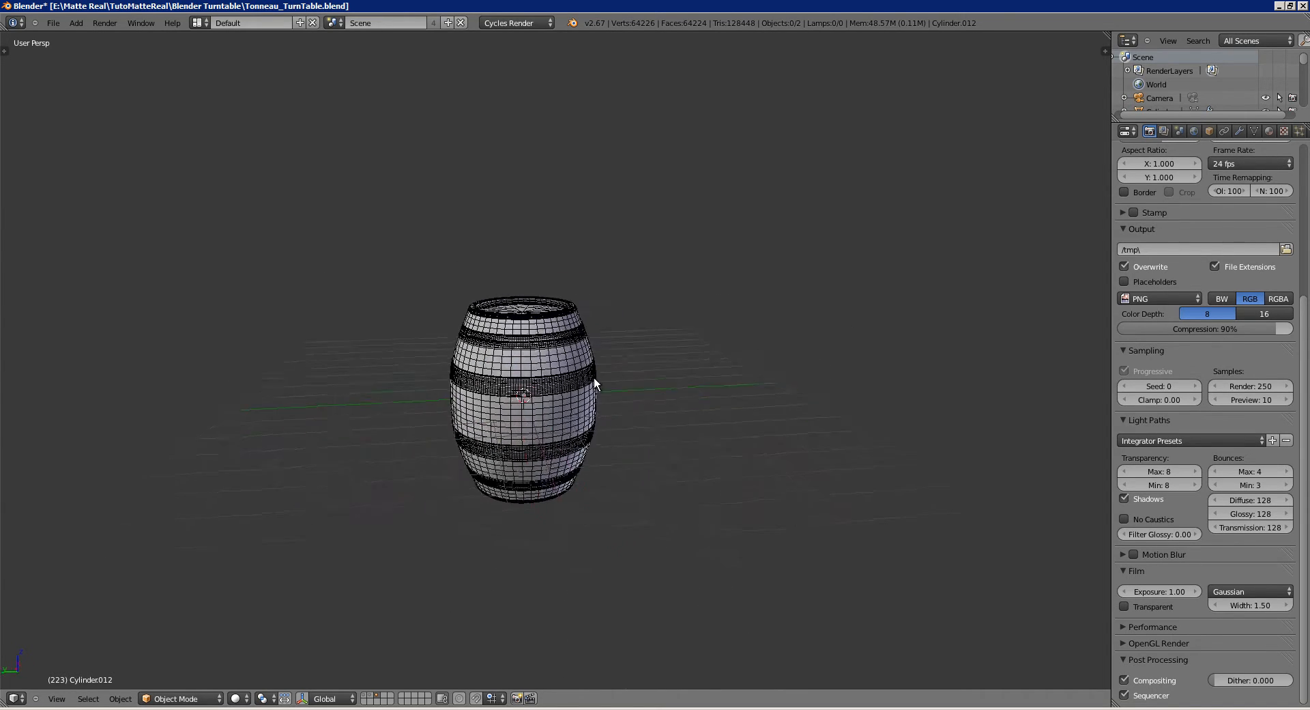
# Box-select all the parts of the barrel and join them into a single object.
pyautogui.moveTo(594, 375); pyautogui.dragTo(566, 363, button='middle')
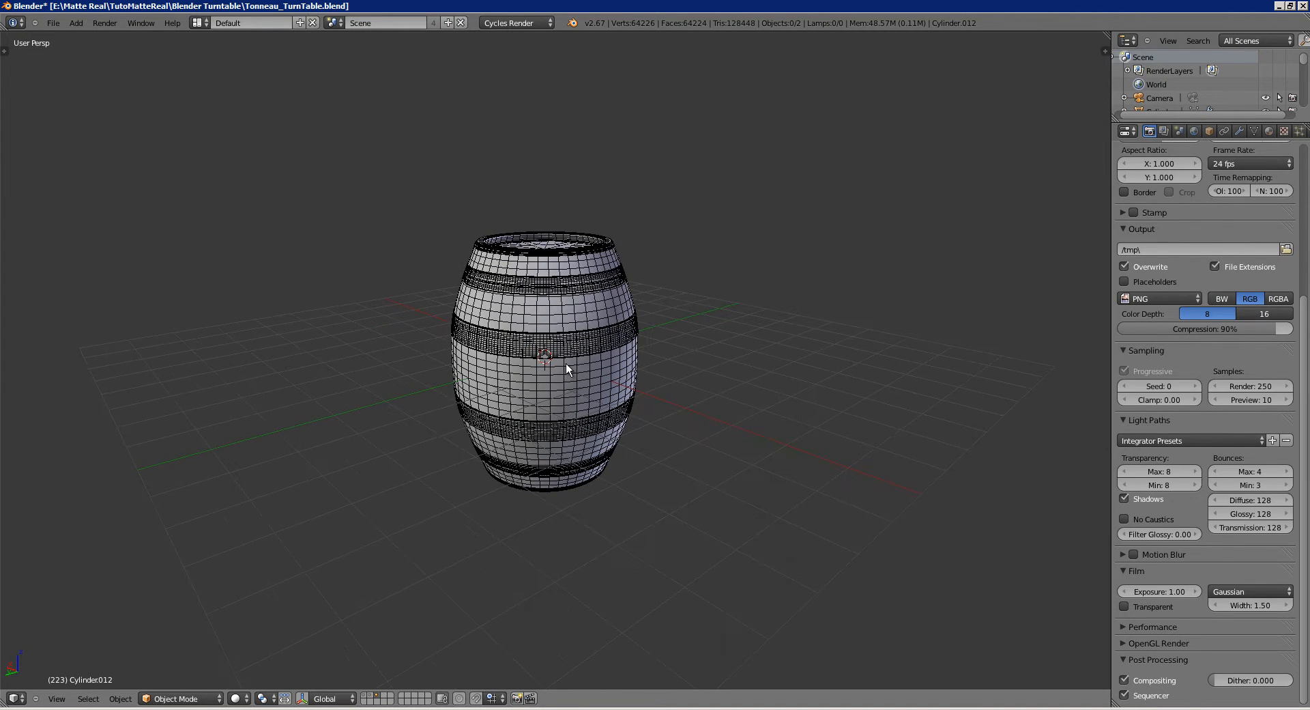
pyautogui.scroll(3, 504, 318)
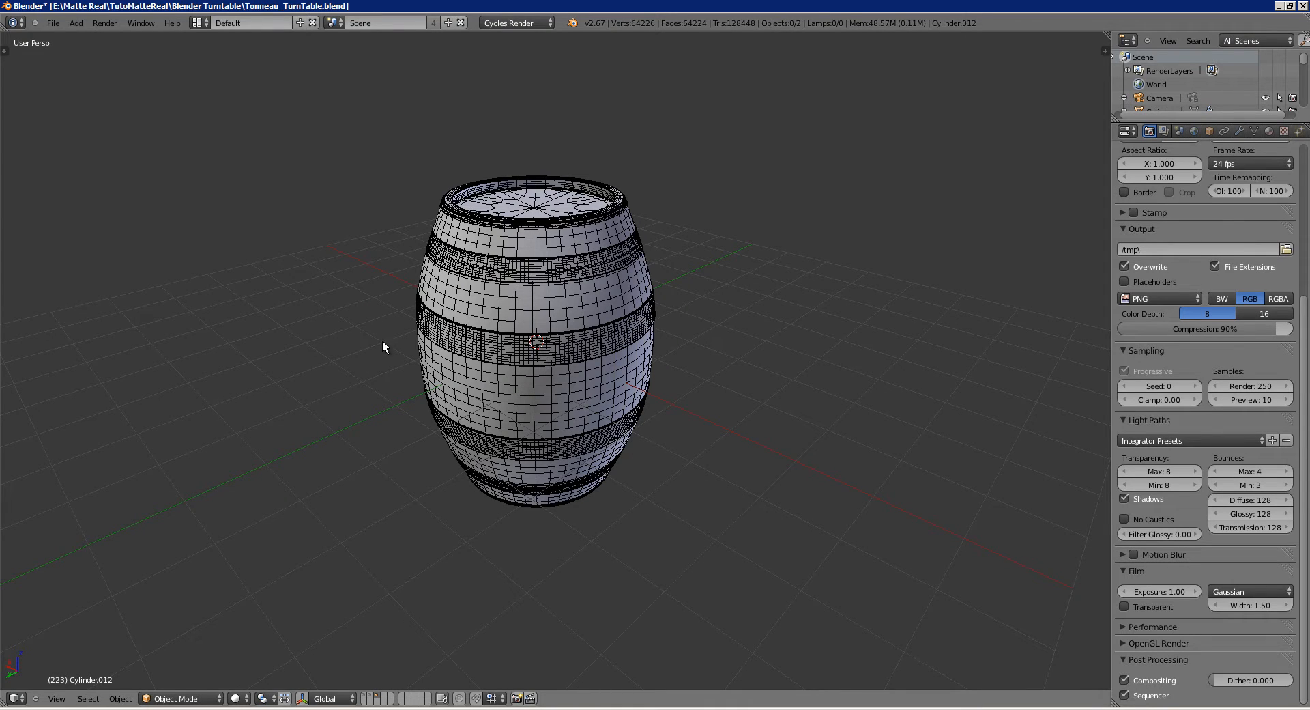
pyautogui.moveTo(511, 324); pyautogui.dragTo(484, 276, button='middle')
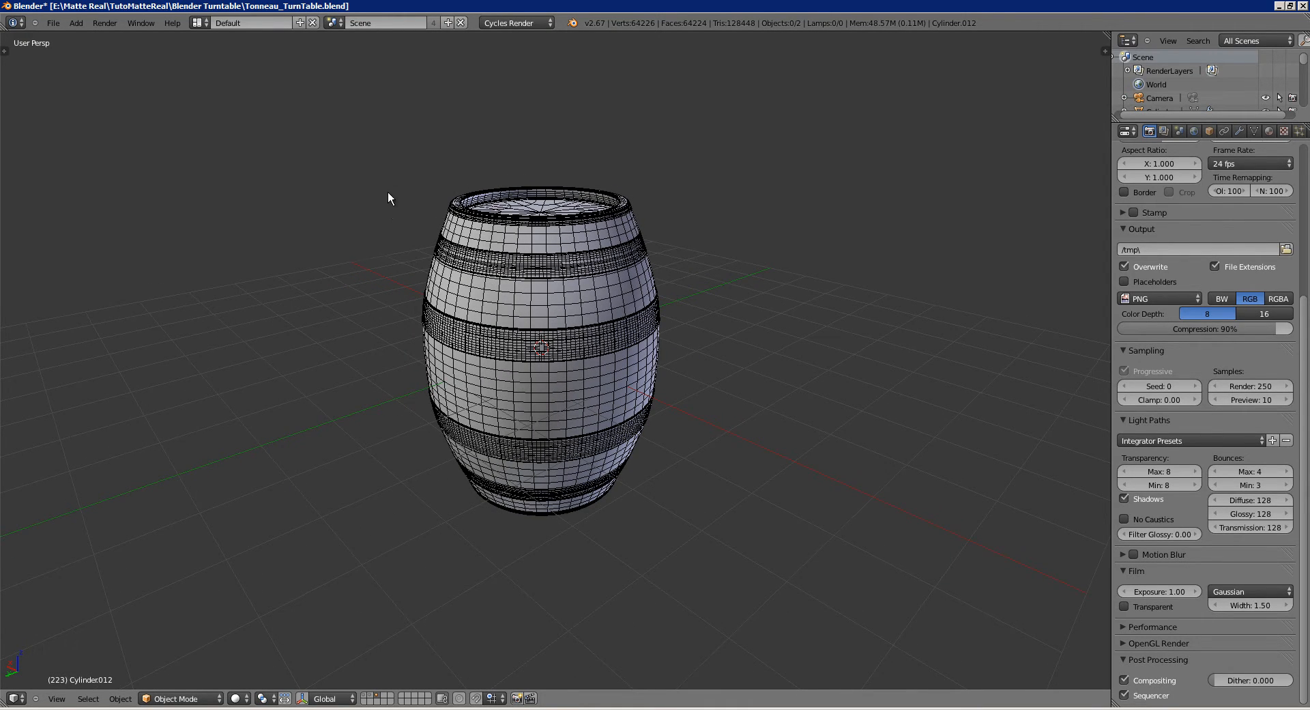
pyautogui.press('b')
pyautogui.moveTo(337, 149); pyautogui.dragTo(801, 579)
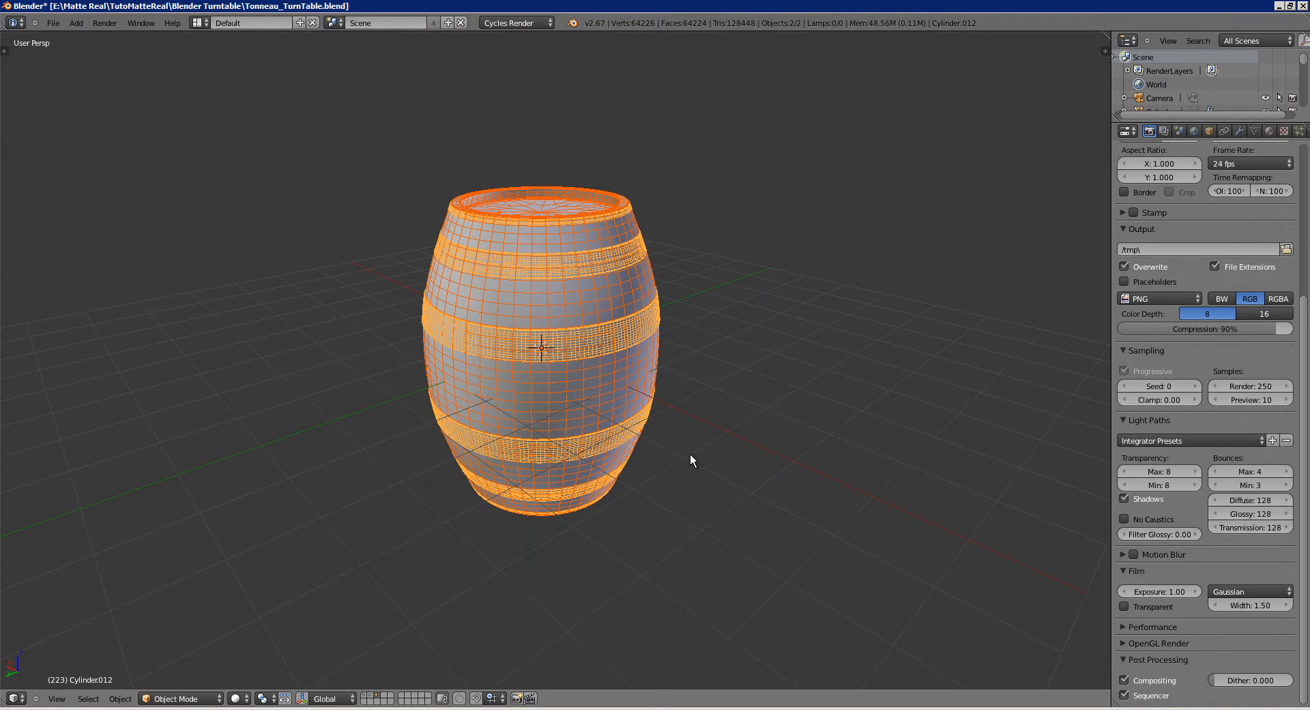
pyautogui.hotkey('ctrl', 'j')
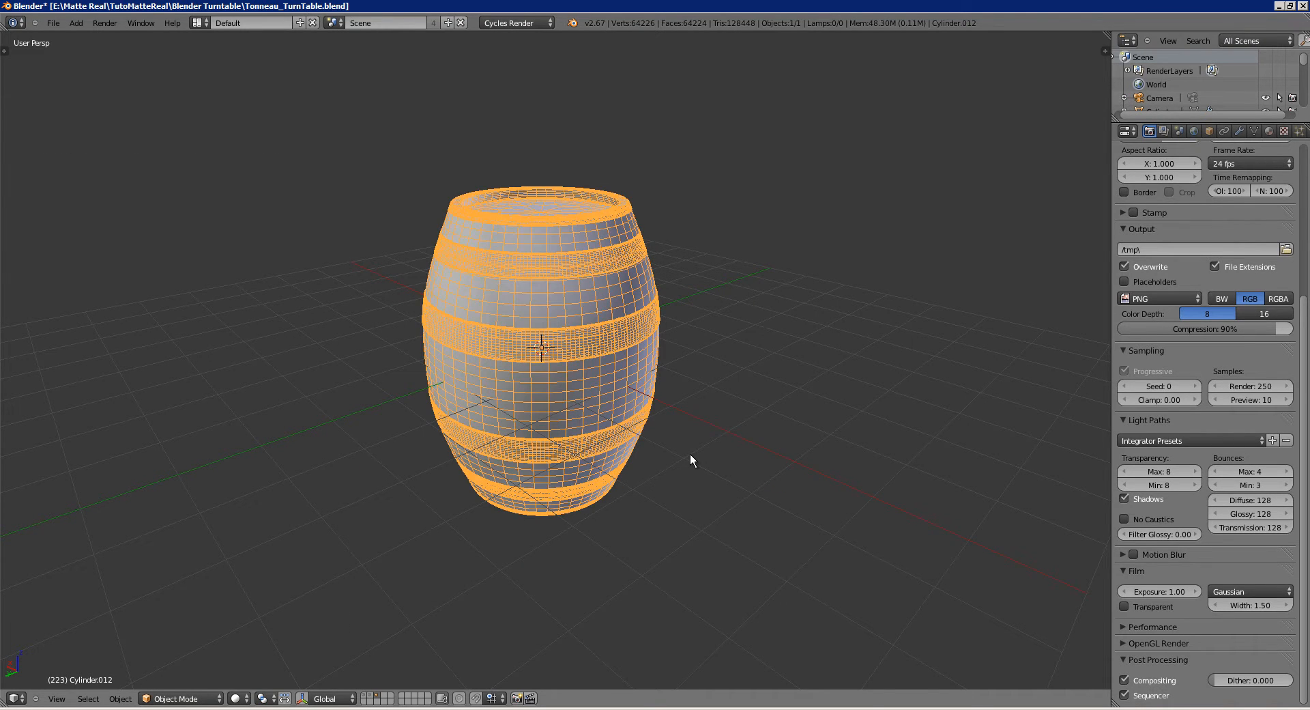
# Test that the joined barrel moves as one piece, cancel the move and clear the selection.
pyautogui.moveTo(583, 341); pyautogui.dragTo(577, 234, button='middle')
pyautogui.press('a')
pyautogui.rightClick(564, 328)
pyautogui.press('g')
pyautogui.rightClick(547, 273)
pyautogui.press('a')
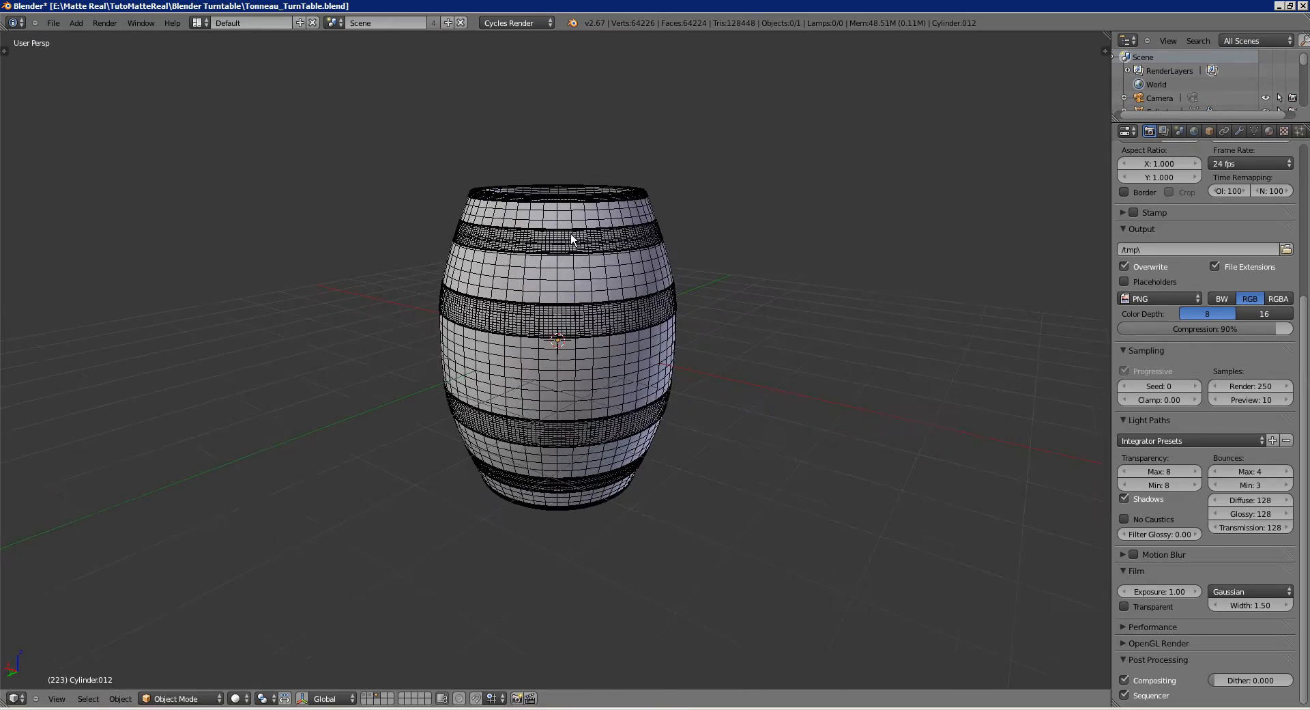
# Select the joined barrel, cancel a trial move and center the view on it.
pyautogui.moveTo(538, 299)
pyautogui.mouseDown(button='middle')
pyautogui.moveTo(563, 270)
pyautogui.moveTo(522, 290)
pyautogui.mouseUp(button='middle')
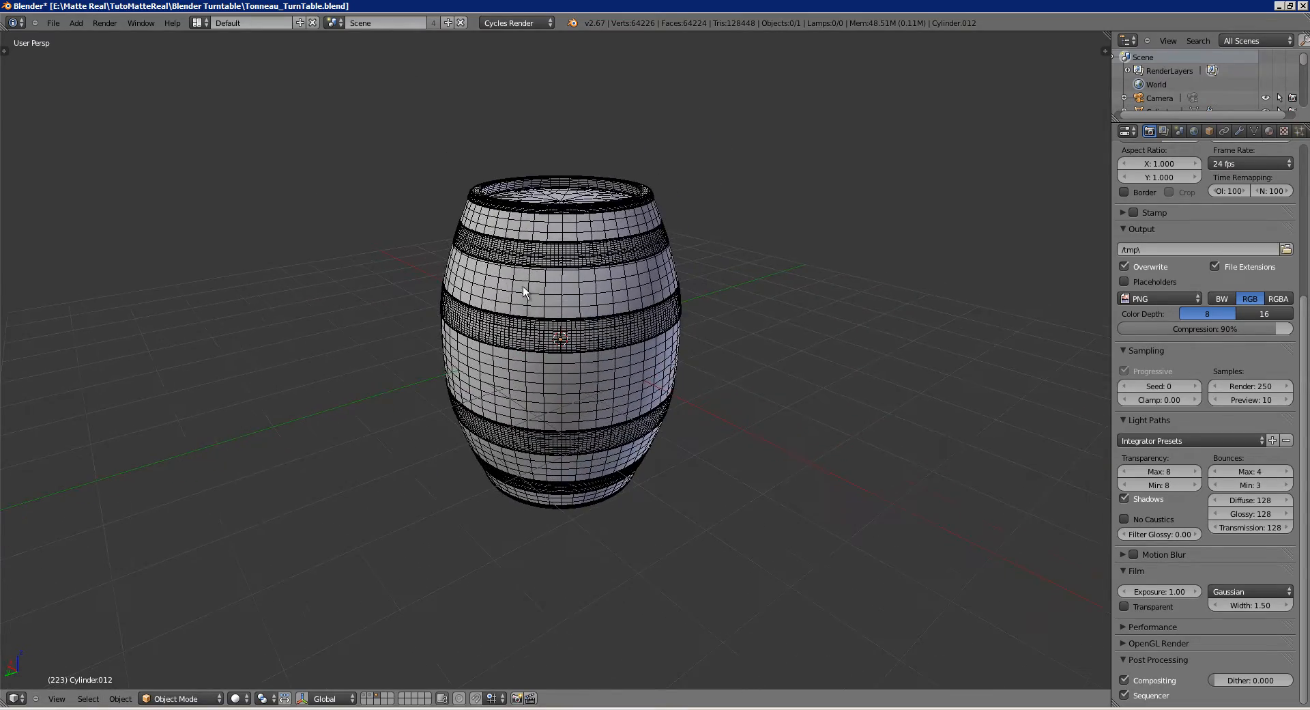
pyautogui.scroll(2, 566, 246)
pyautogui.moveTo(564, 229); pyautogui.dragTo(509, 282, button='middle')
pyautogui.moveTo(541, 332); pyautogui.dragTo(529, 266, button='middle')
pyautogui.rightClick(551, 273)
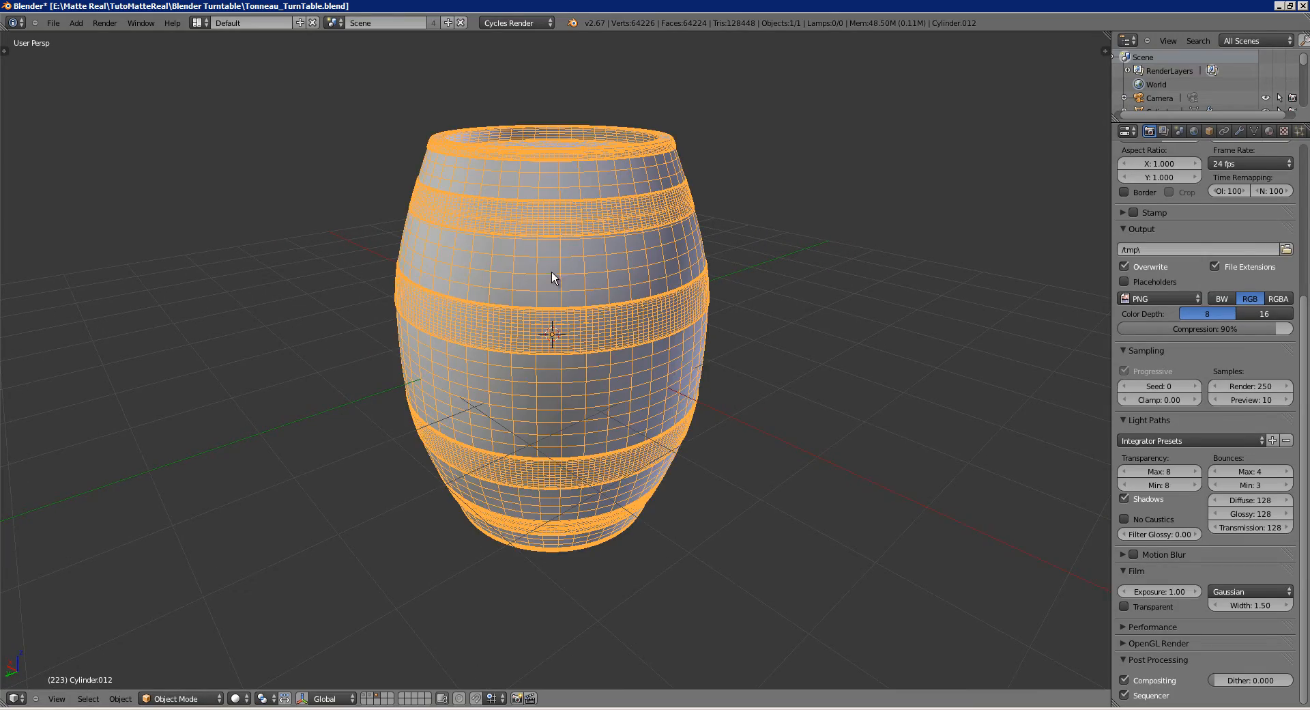
pyautogui.press('g')
pyautogui.rightClick(561, 236)
pyautogui.press('KP_Decimal')
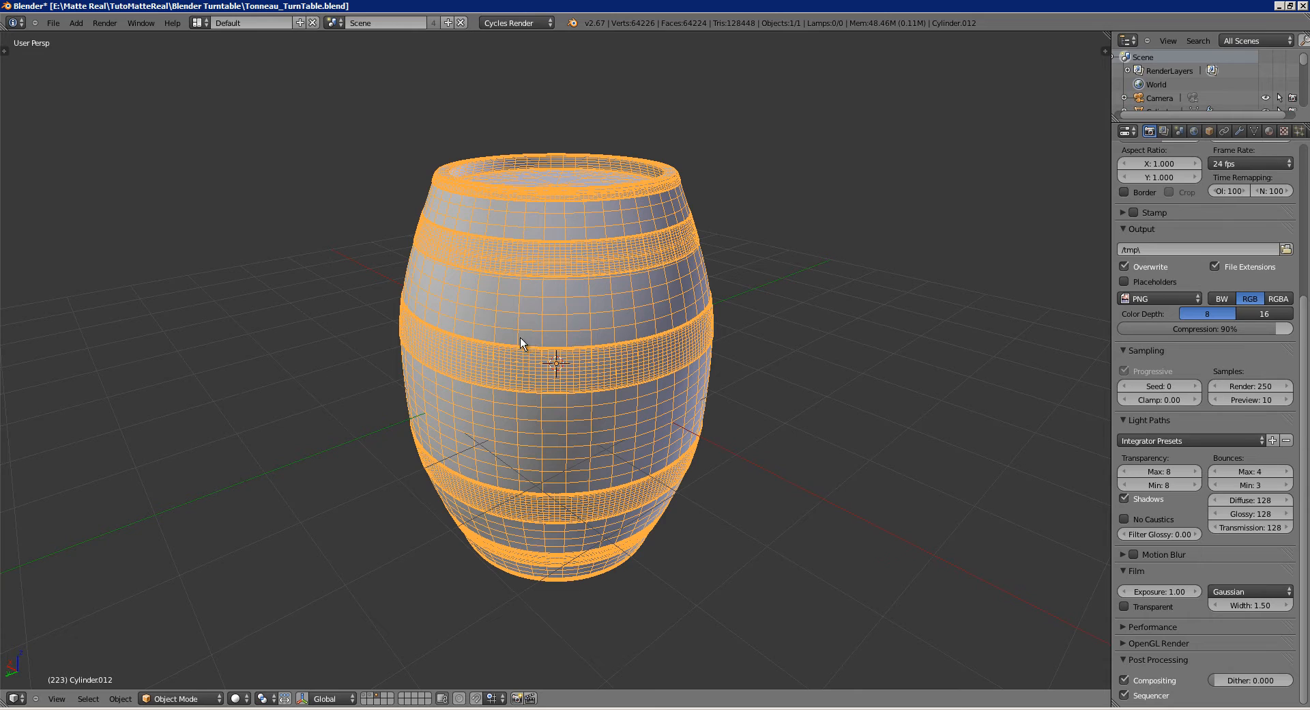
pyautogui.keyDown('shift'); pyautogui.moveTo(520, 337); pyautogui.dragTo(509, 326, button='middle'); pyautogui.keyUp('shift')
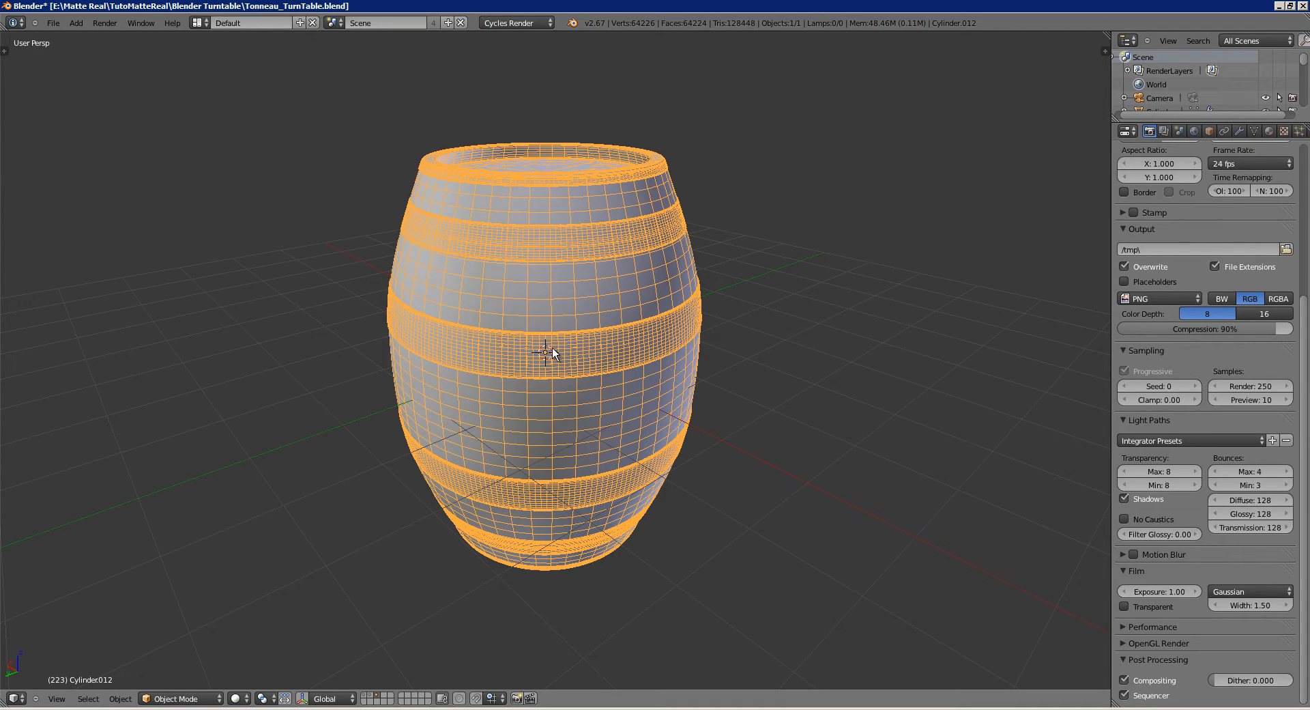
# Split off a shallow area beneath the 3D view, make it a Timeline editor and slightly reduce its height.
pyautogui.moveTo(5, 705); pyautogui.dragTo(10, 557)
pyautogui.click(13, 698)
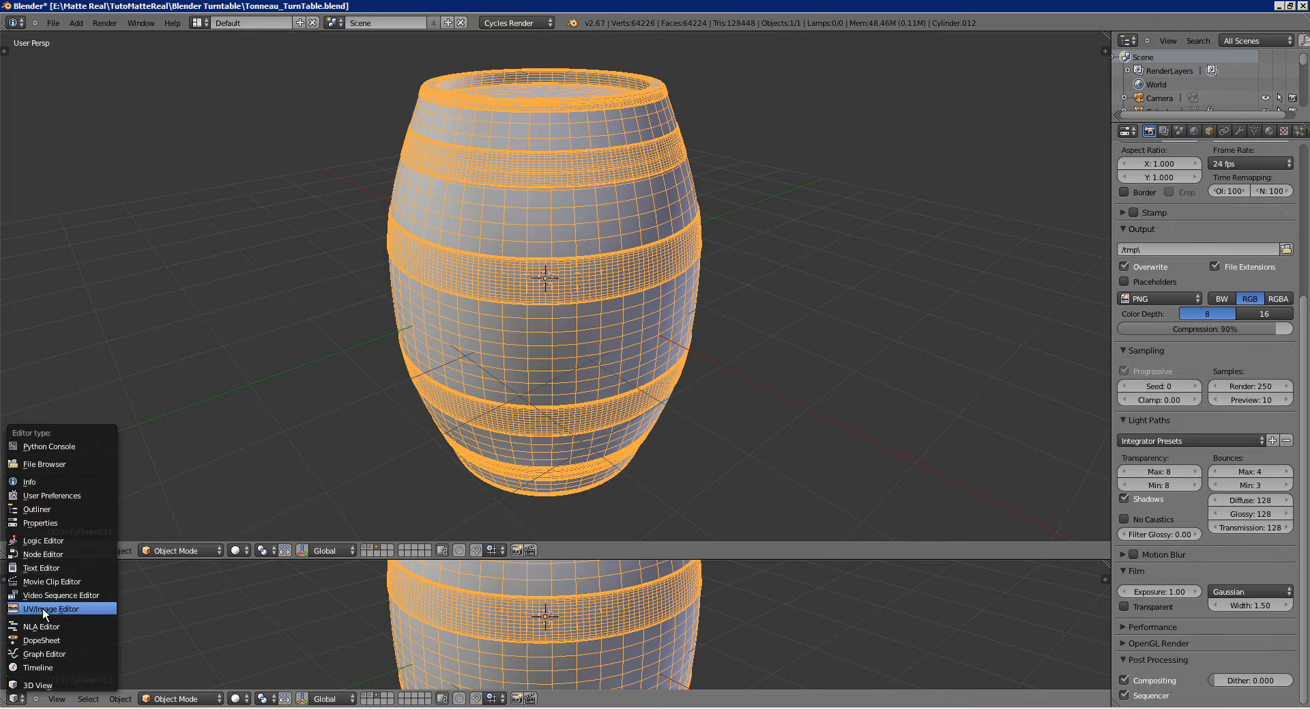
pyautogui.click(36, 668)
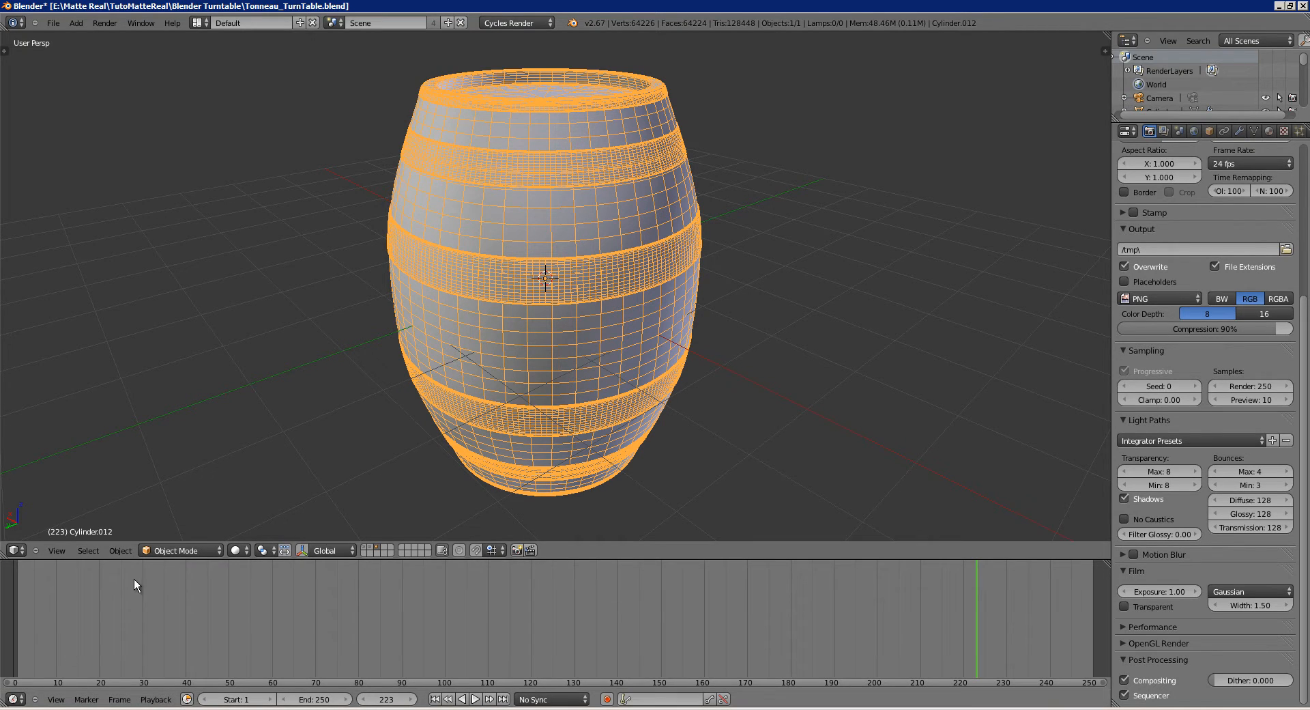
pyautogui.moveTo(138, 559); pyautogui.dragTo(138, 575)
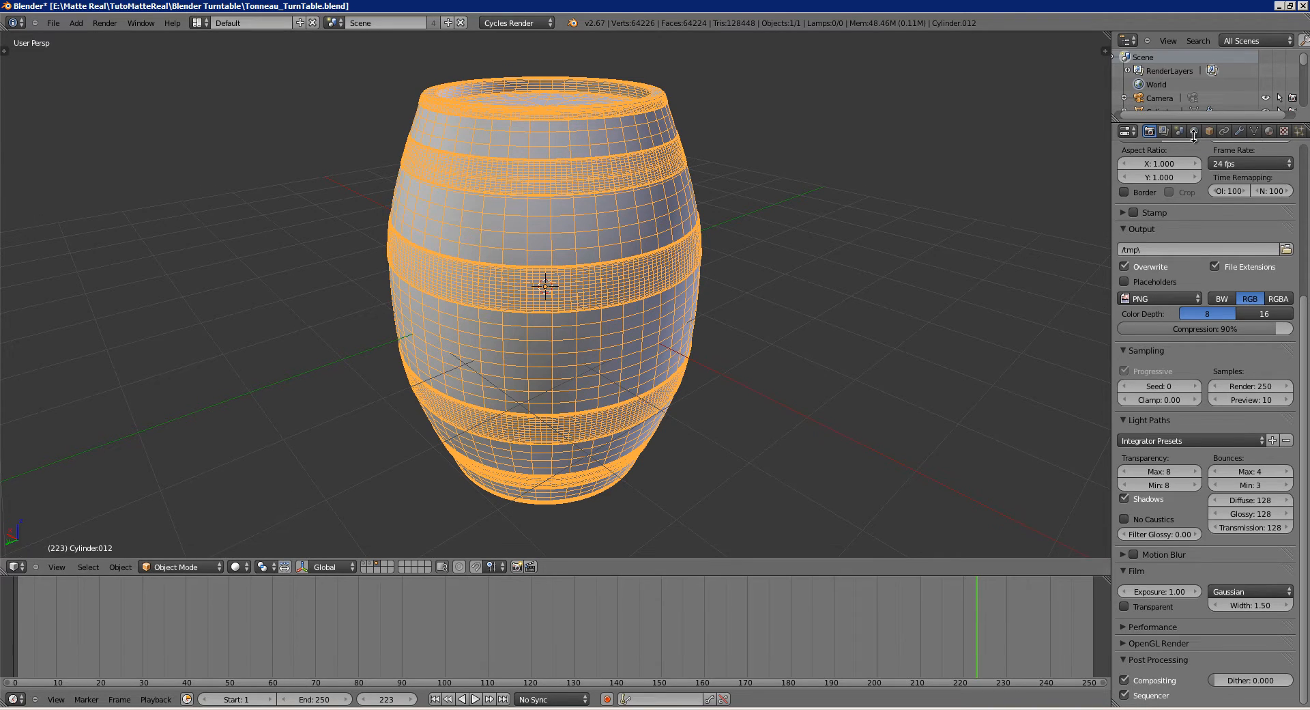
# Set the animation's end frame to 240 and move the current frame to 1.
pyautogui.scroll(8, 1150, 322)
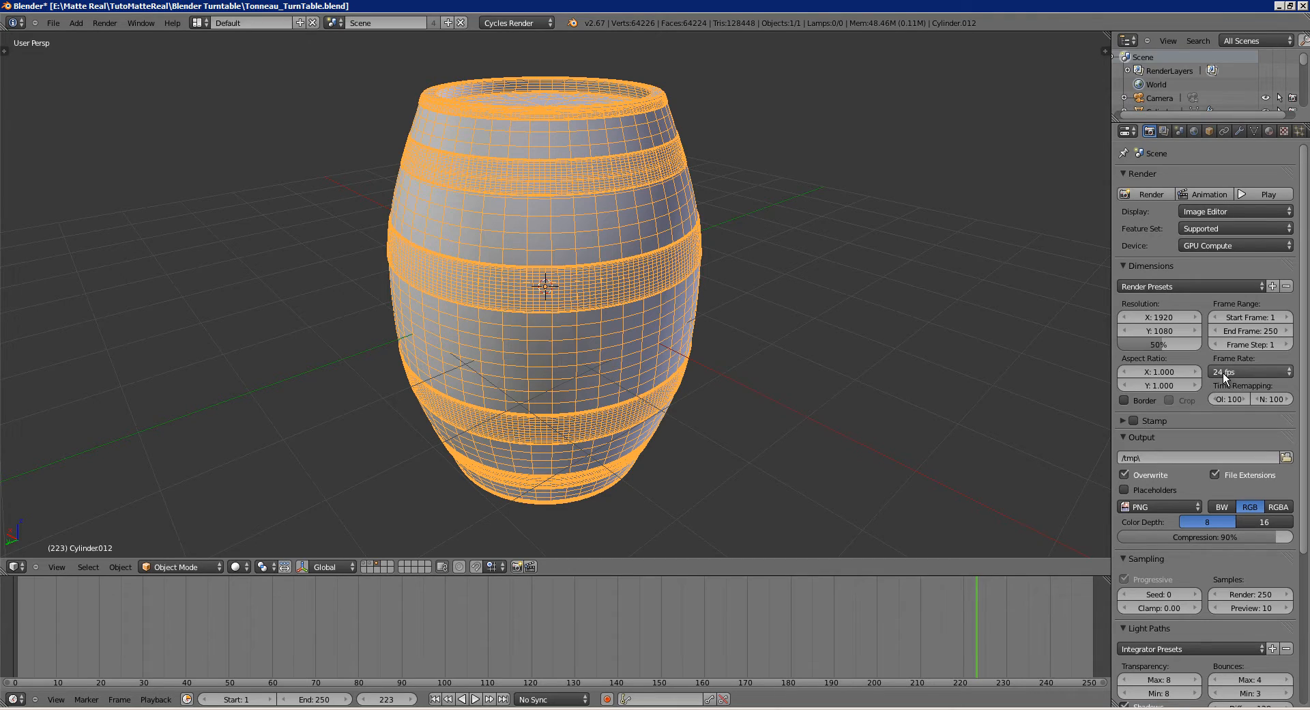
pyautogui.click(1261, 332)
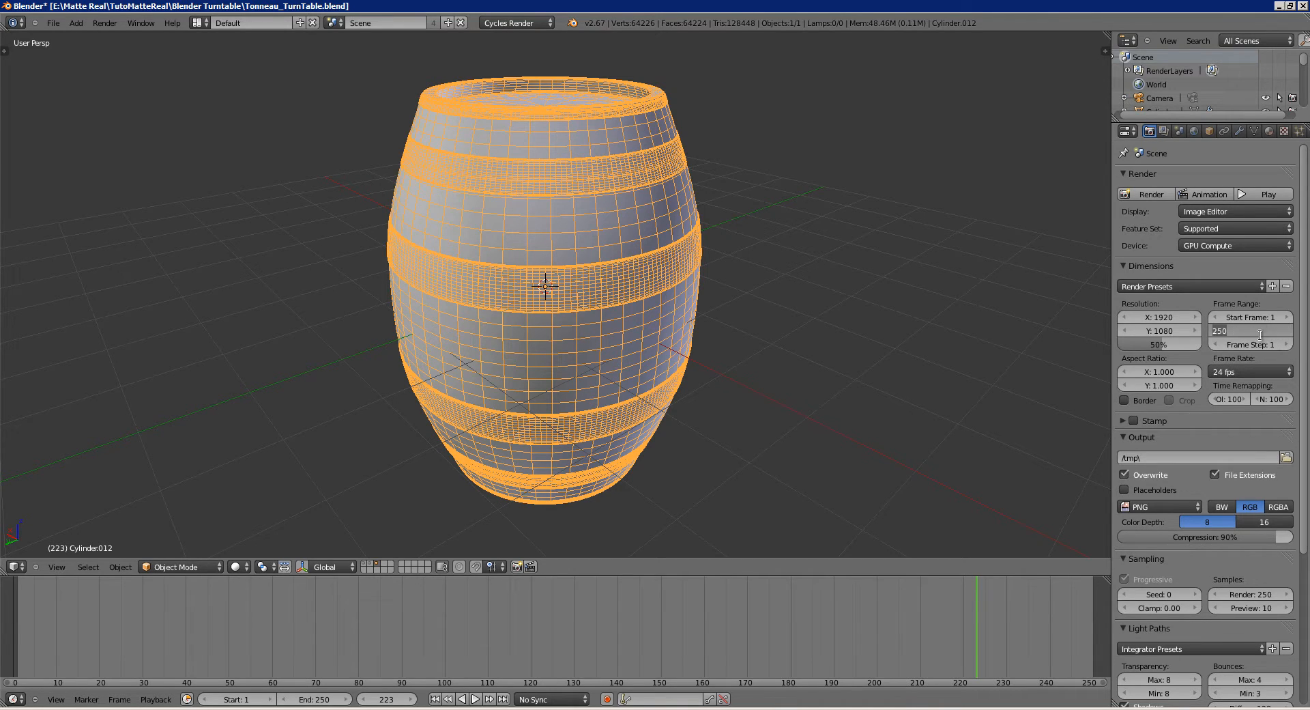
pyautogui.write('240')
pyautogui.press('Return')
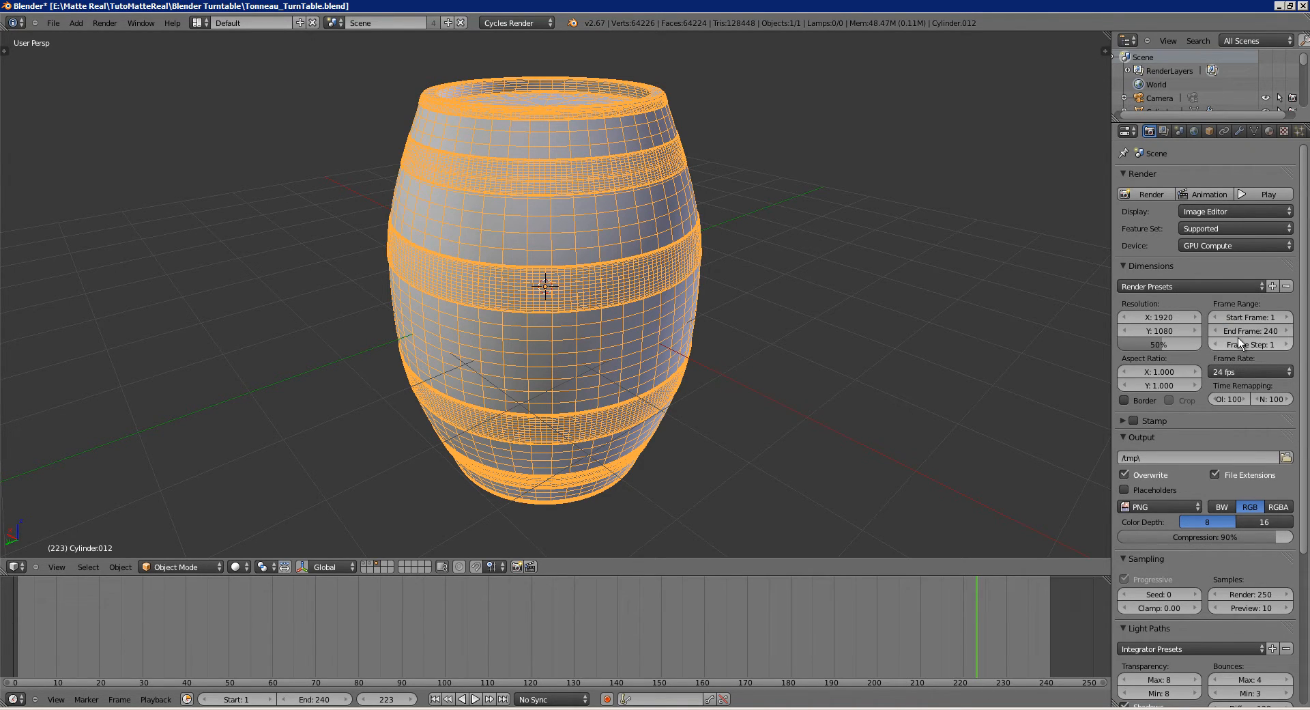
pyautogui.moveTo(980, 600); pyautogui.dragTo(542, 563)
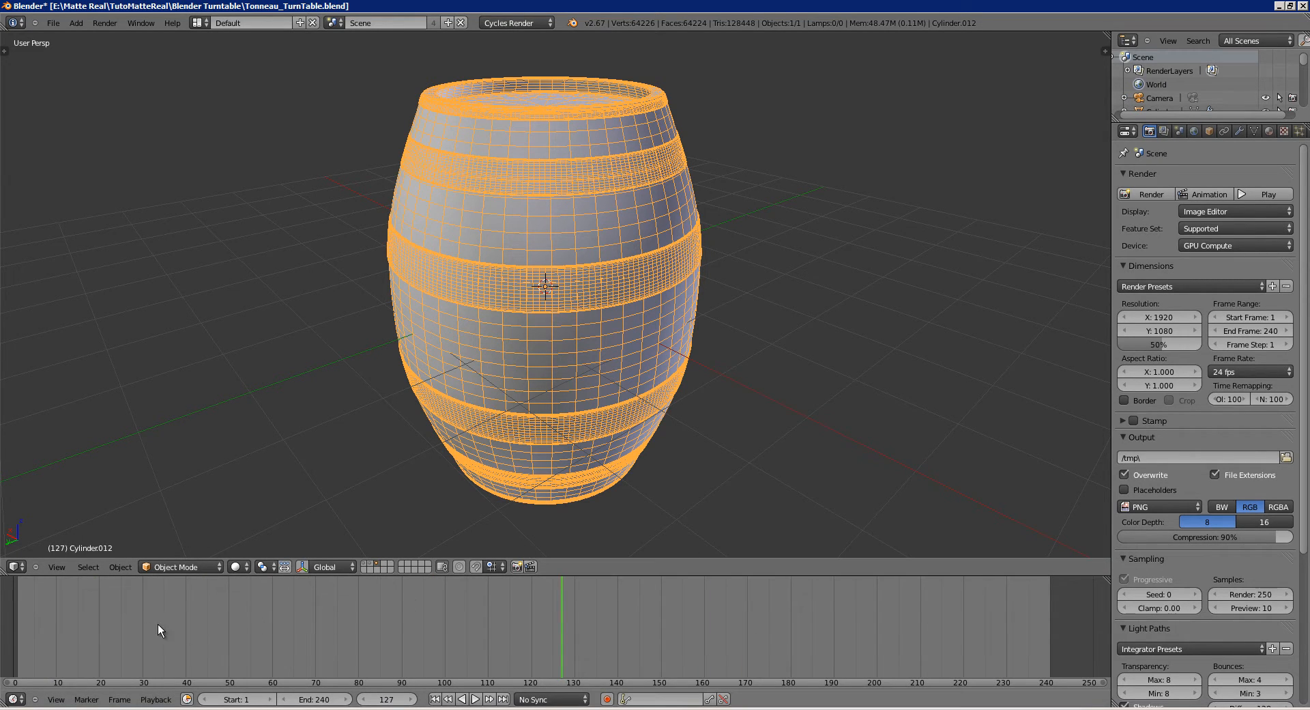
pyautogui.moveTo(31, 603); pyautogui.dragTo(18, 610)
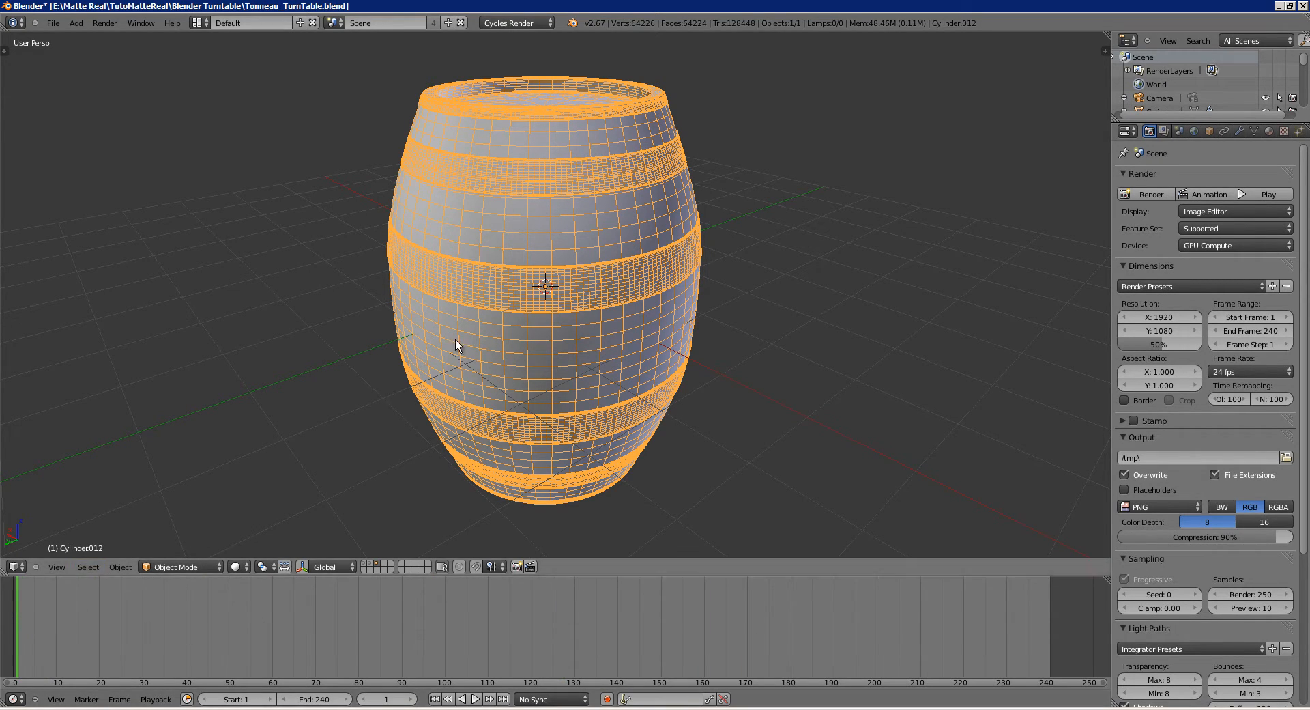
# Show the barrel's transform properties and apply its location, rotation and scale.
pyautogui.moveTo(481, 282); pyautogui.dragTo(419, 301, button='middle')
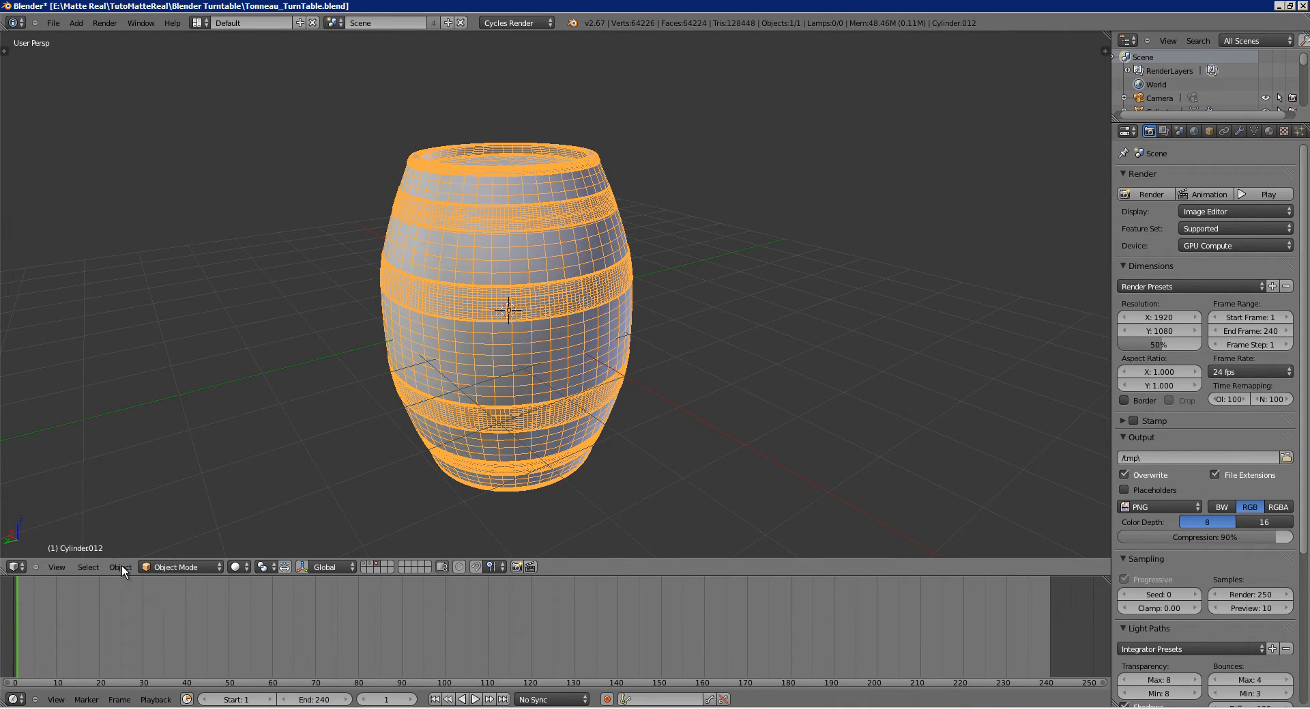
pyautogui.moveTo(465, 237); pyautogui.dragTo(525, 286, button='middle')
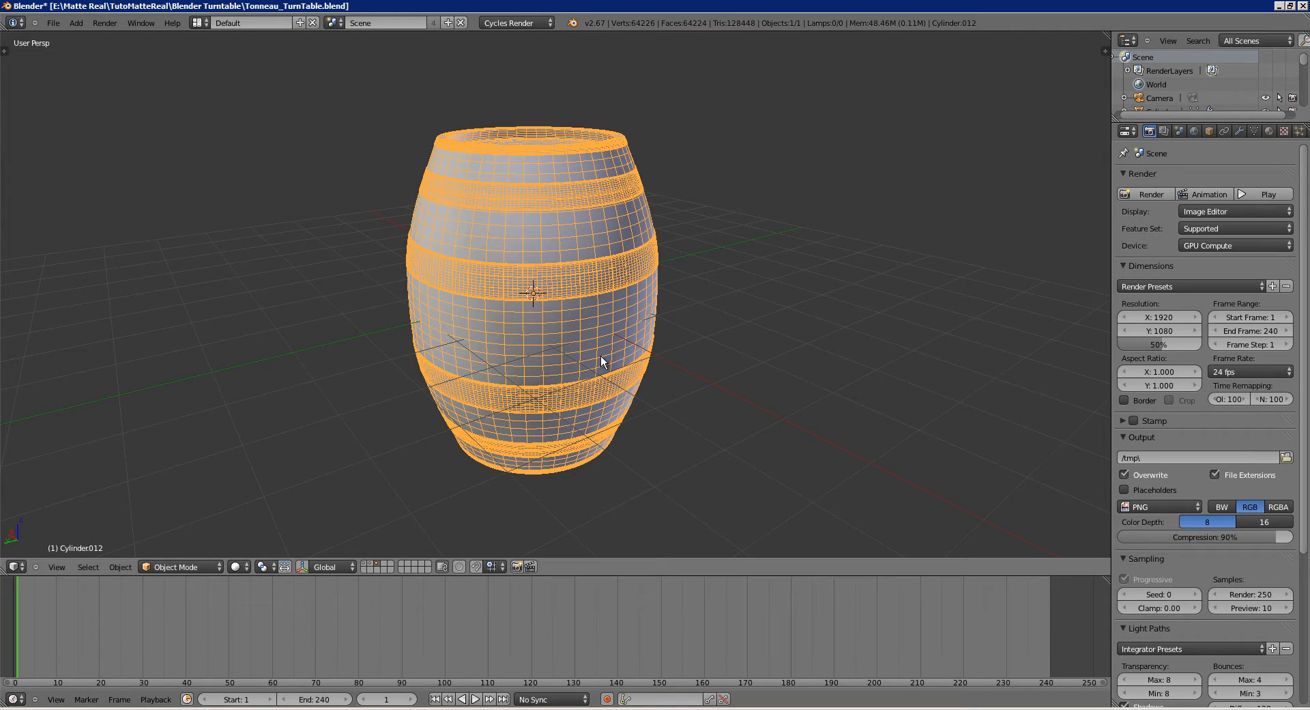
pyautogui.press('n')
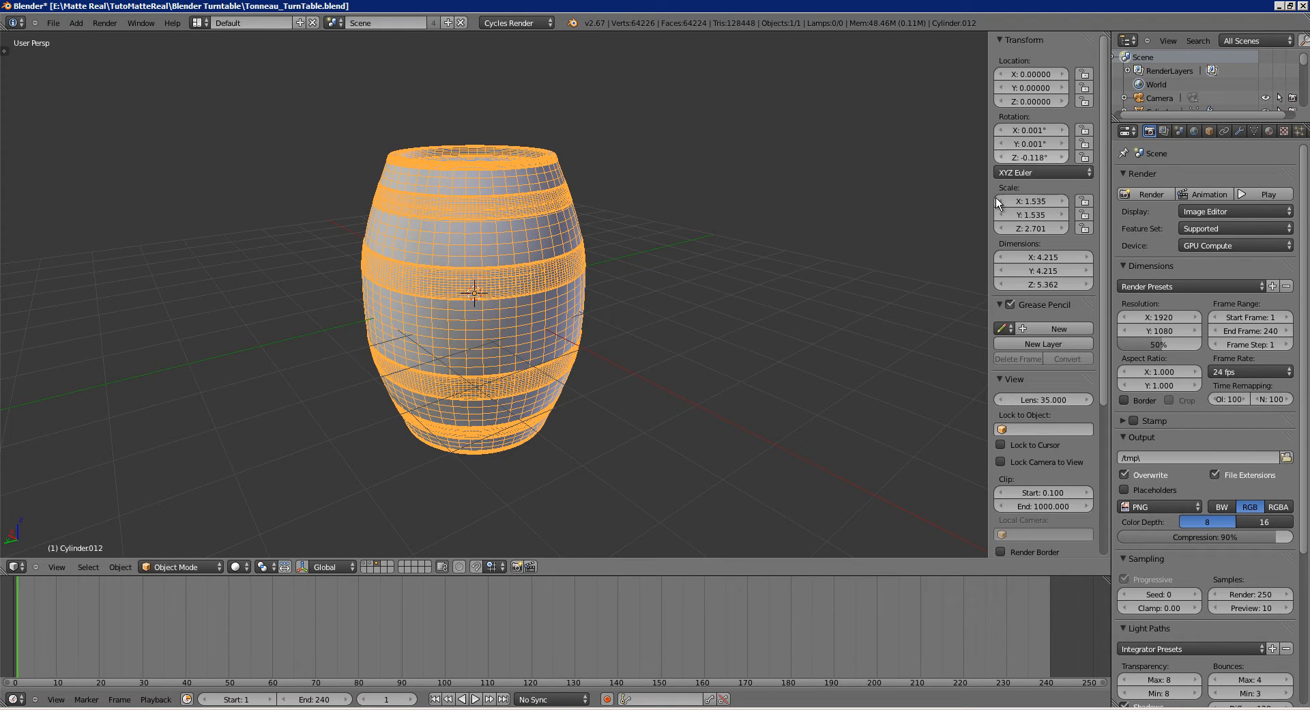
pyautogui.keyDown('shift'); pyautogui.moveTo(946, 151); pyautogui.dragTo(970, 158, button='middle'); pyautogui.keyUp('shift')
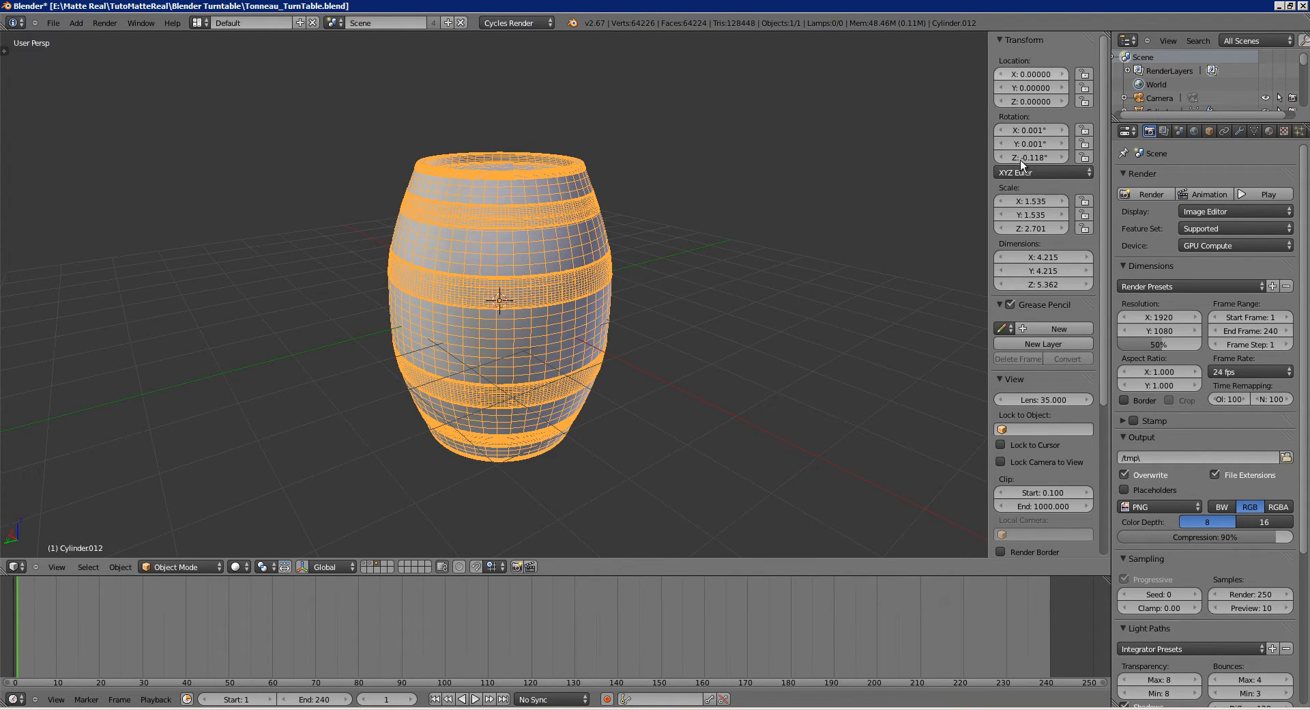
pyautogui.keyDown('shift'); pyautogui.moveTo(718, 236); pyautogui.dragTo(715, 228, button='middle'); pyautogui.keyUp('shift')
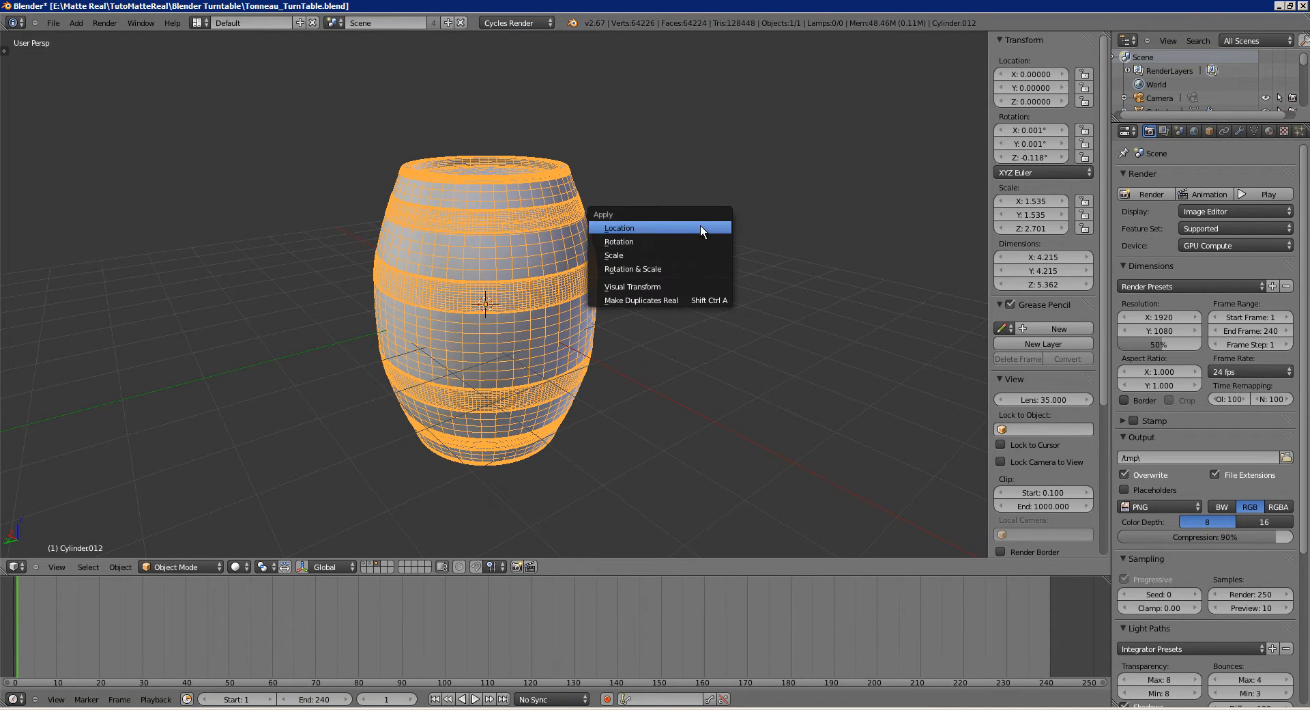
pyautogui.click(700, 227)
pyautogui.hotkey('ctrl', 'a')
pyautogui.click(694, 244)
pyautogui.hotkey('ctrl', 'a')
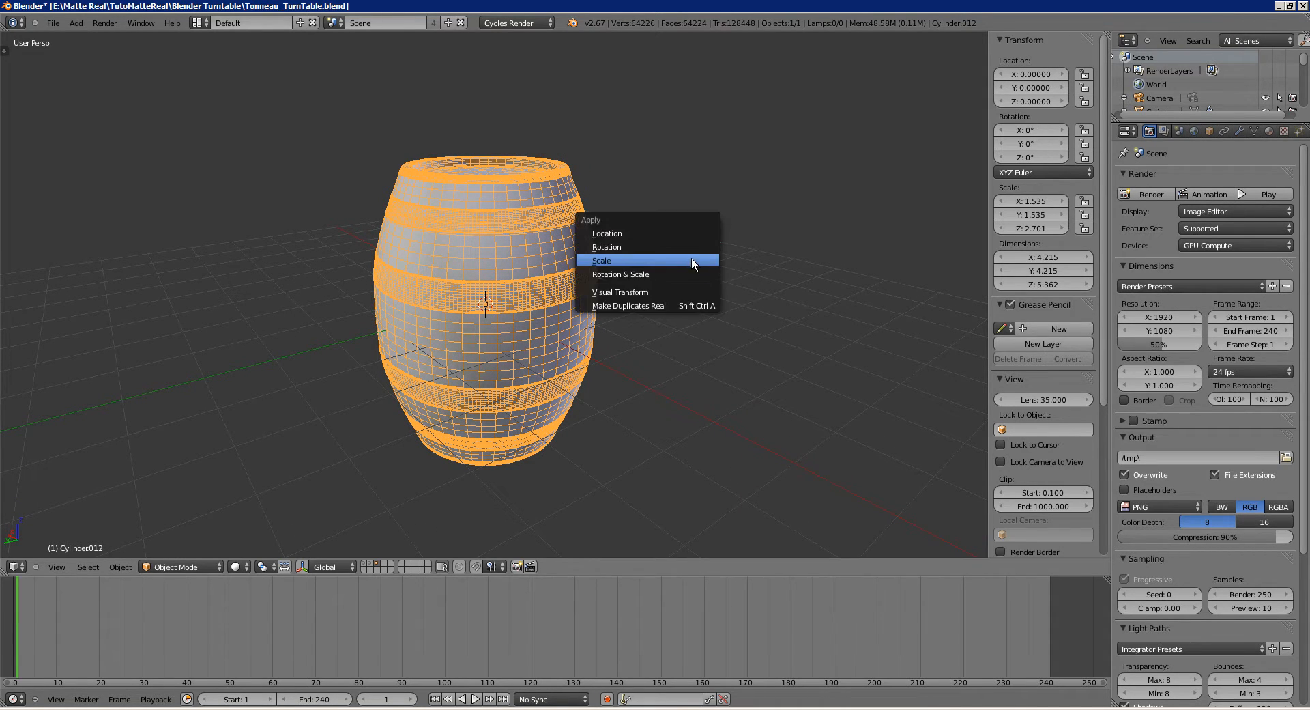
pyautogui.click(691, 258)
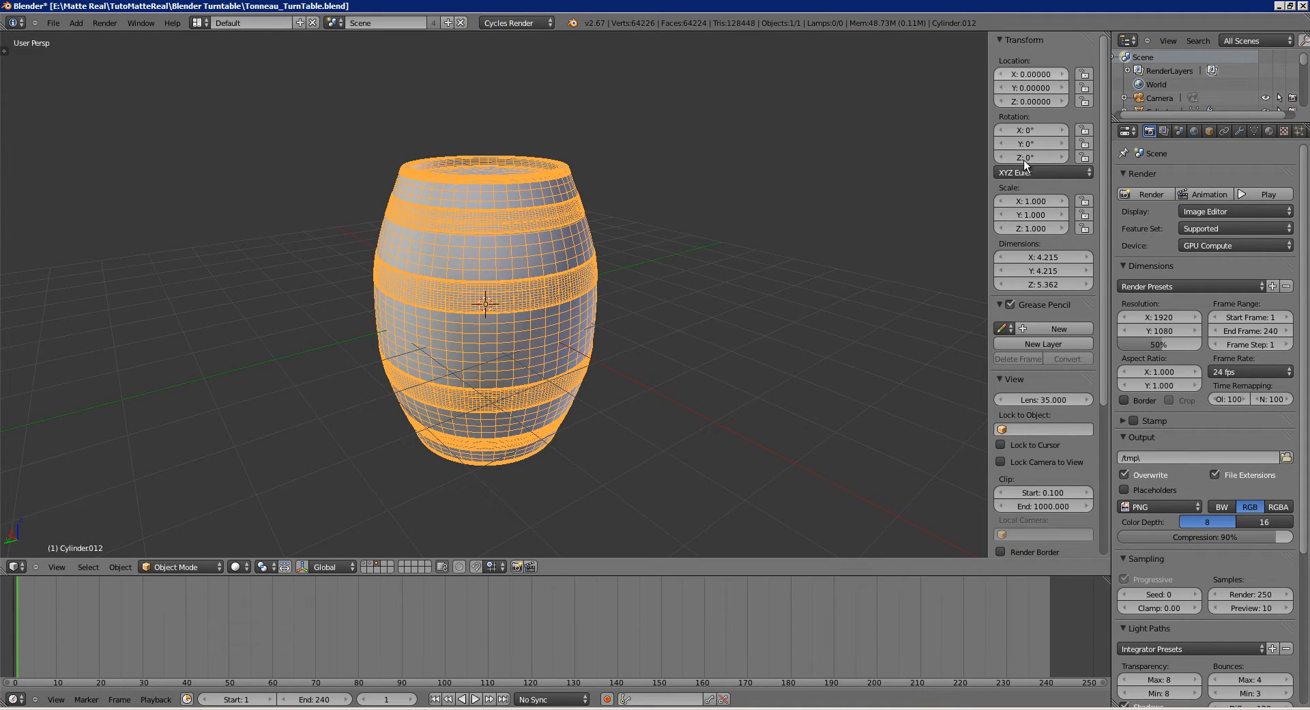
# Insert keyframes for the barrel's rotation at frame 1 with all angles at 0°.
pyautogui.keyDown('shift'); pyautogui.moveTo(572, 351); pyautogui.dragTo(580, 352, button='middle'); pyautogui.keyUp('shift')
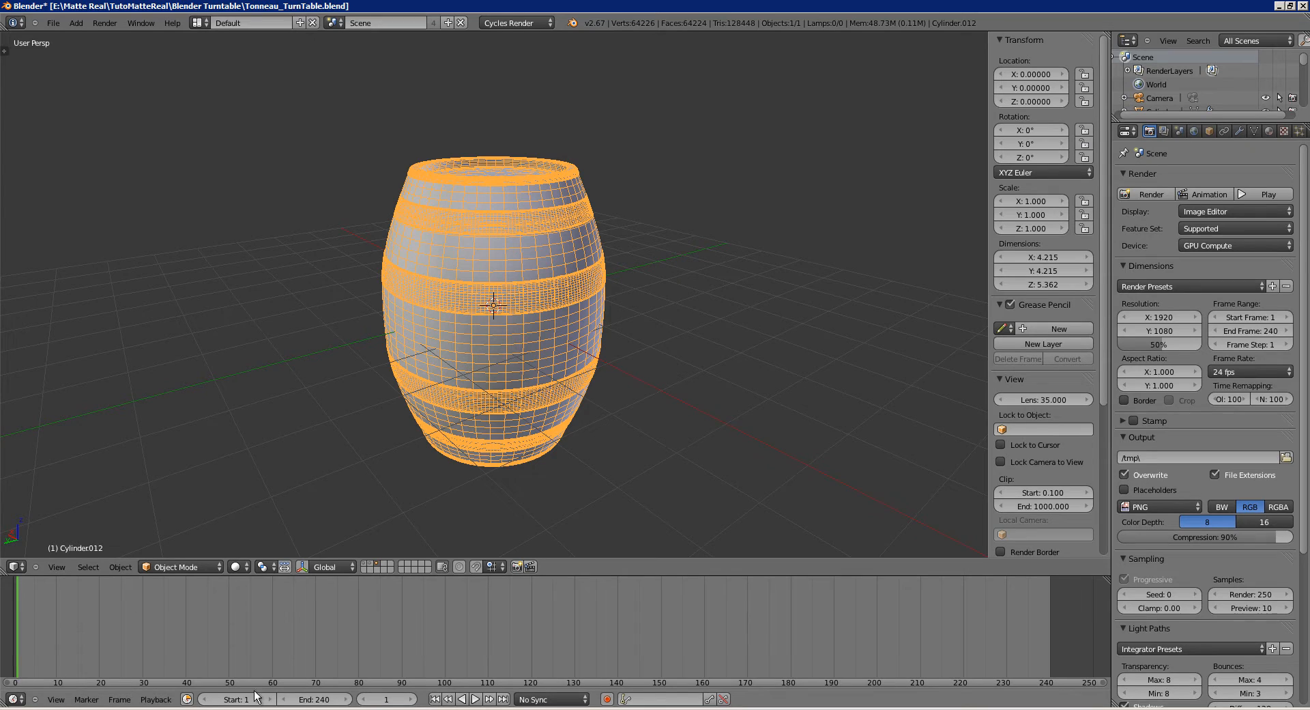
pyautogui.click(365, 701)
pyautogui.click(409, 700)
pyautogui.moveTo(505, 385); pyautogui.dragTo(518, 370, button='middle')
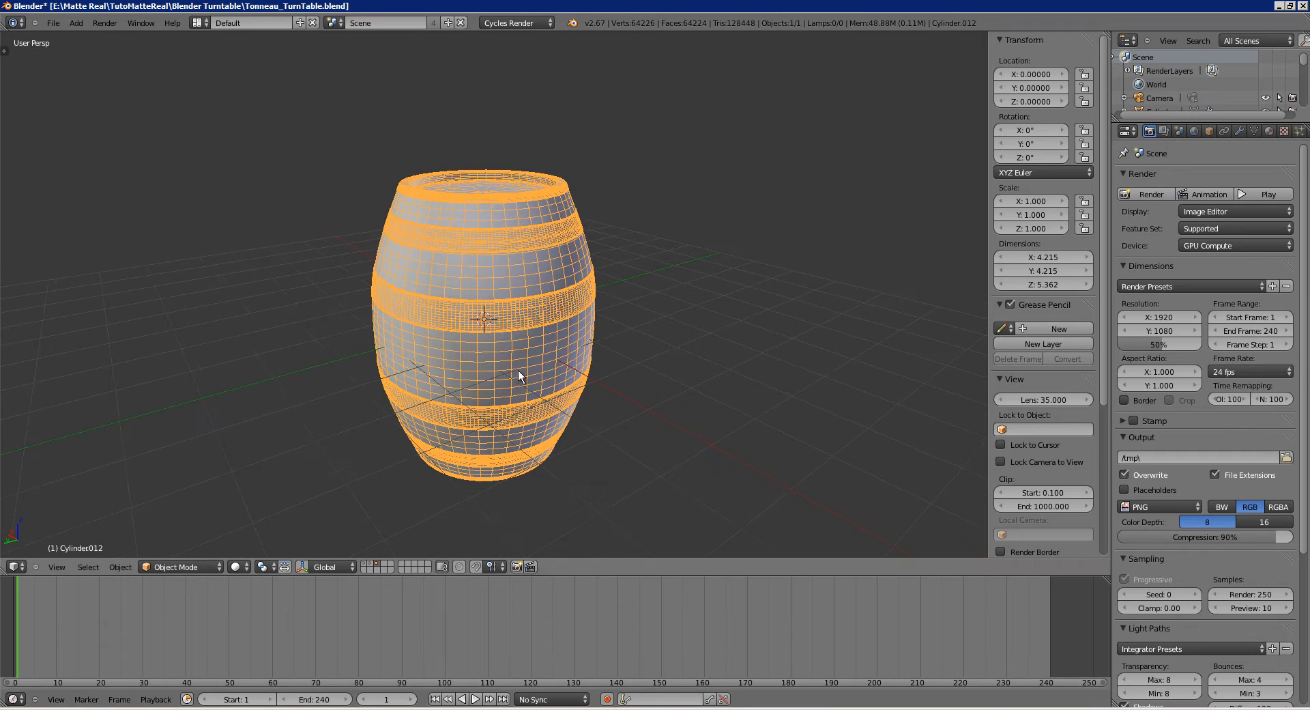
pyautogui.rightClick(1030, 157)
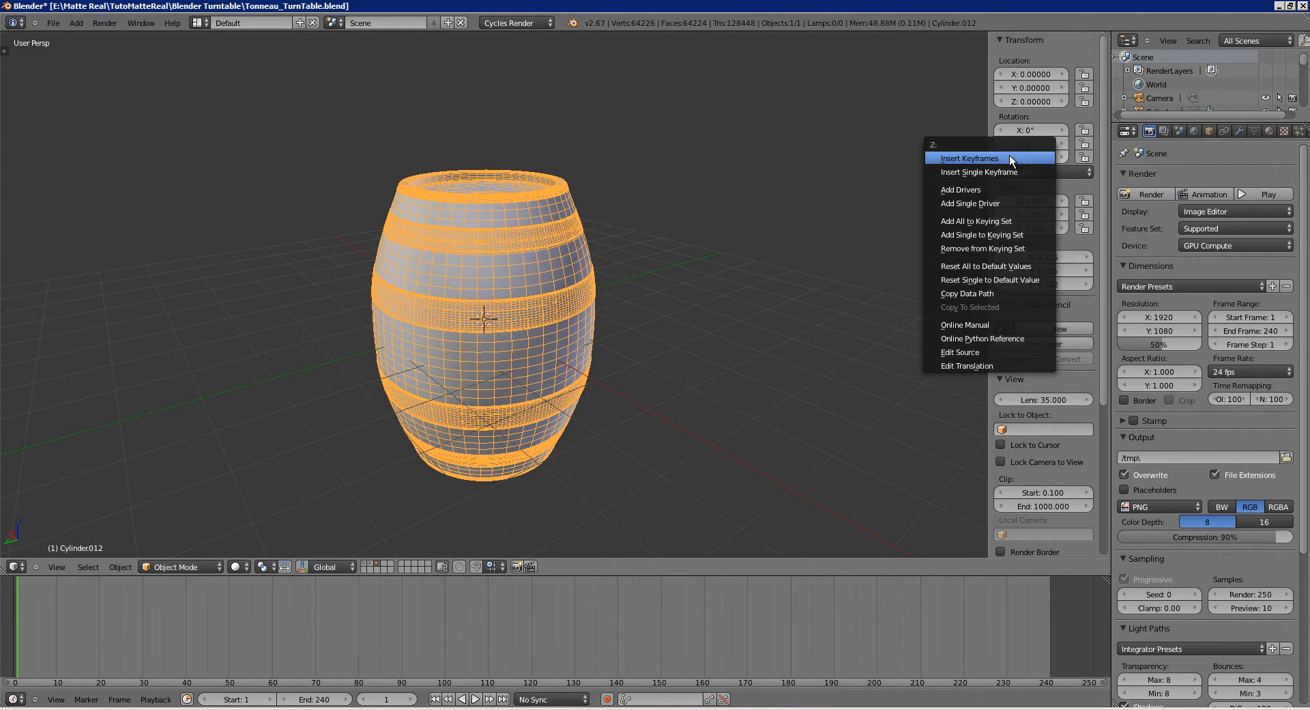
pyautogui.click(1027, 155)
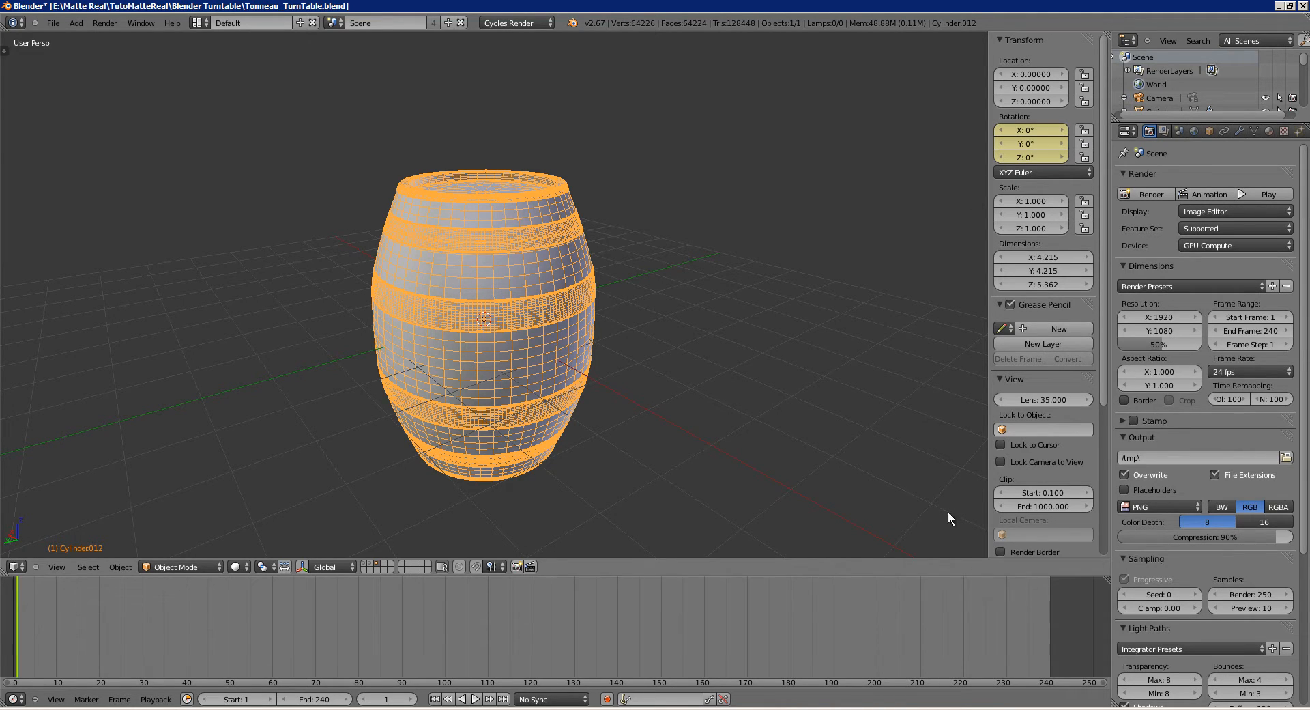
# At frame 240, set the barrel's Z rotation to 360° and insert rotation keyframes.
pyautogui.click(1048, 619)
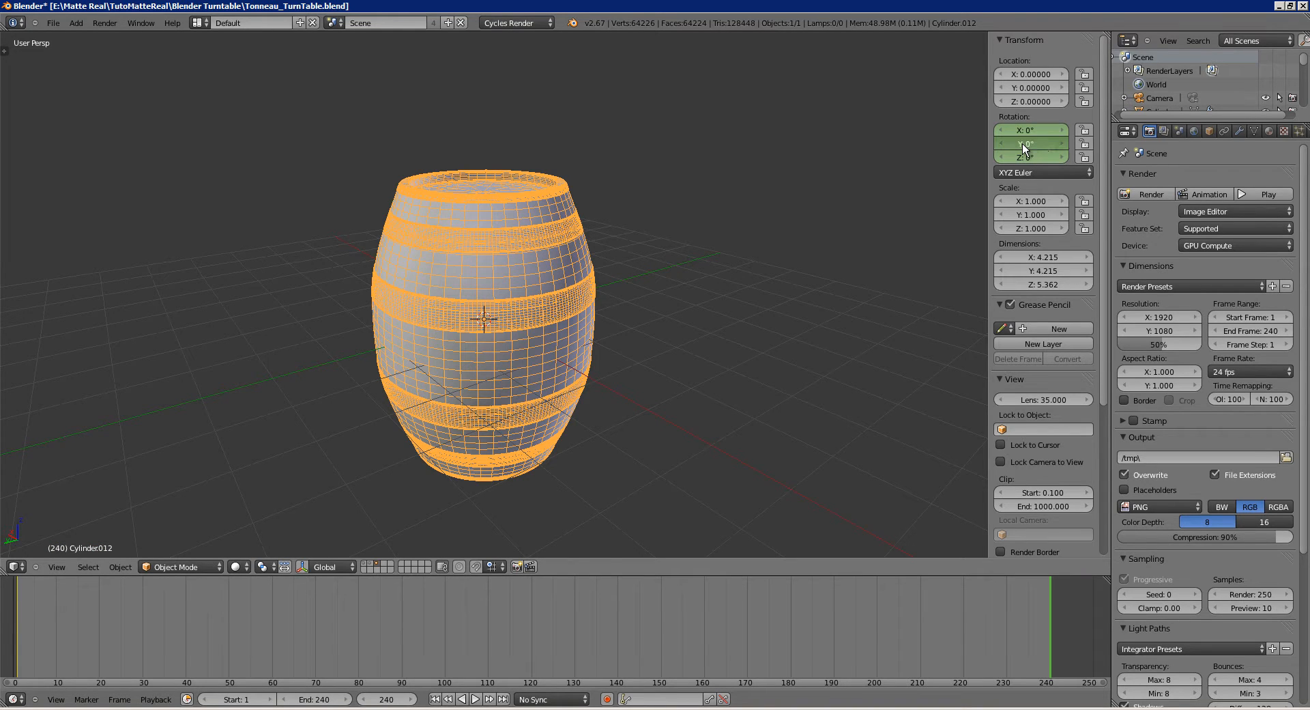
pyautogui.moveTo(1022, 144); pyautogui.dragTo(1043, 142)
pyautogui.hotkey('ctrl', 'z')
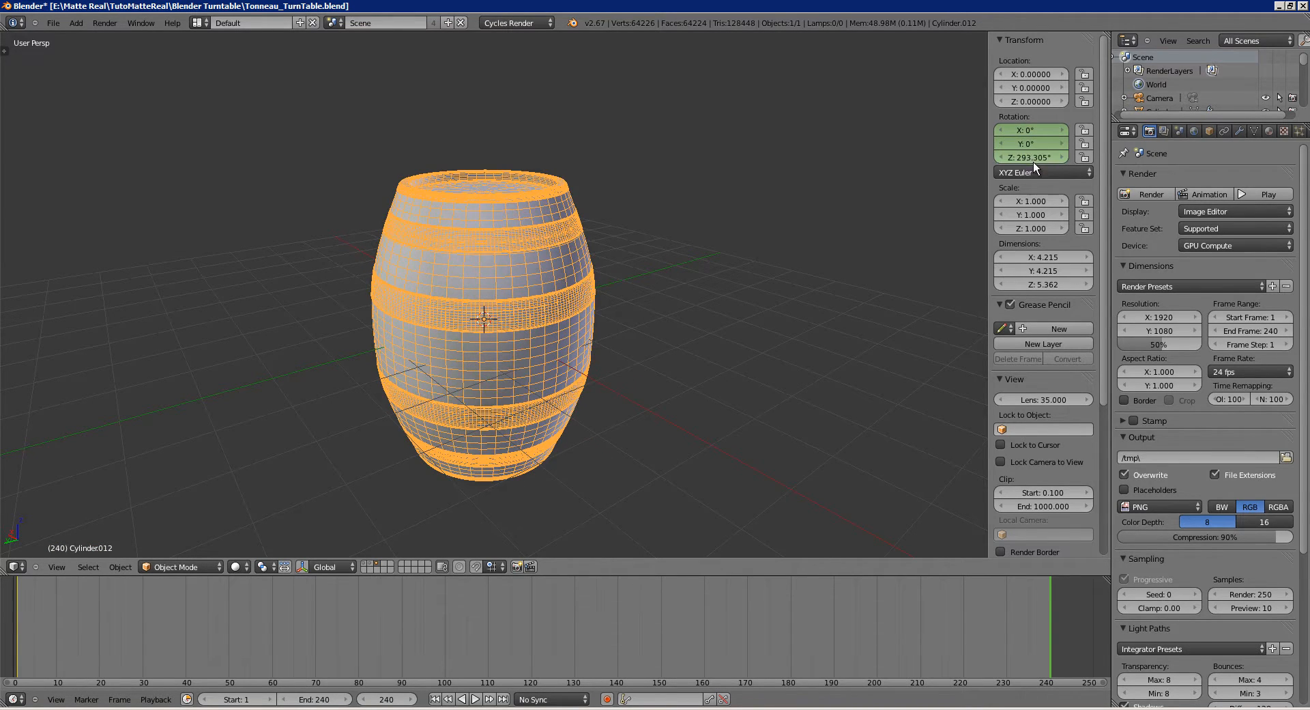
pyautogui.click(1027, 157)
pyautogui.write('360')
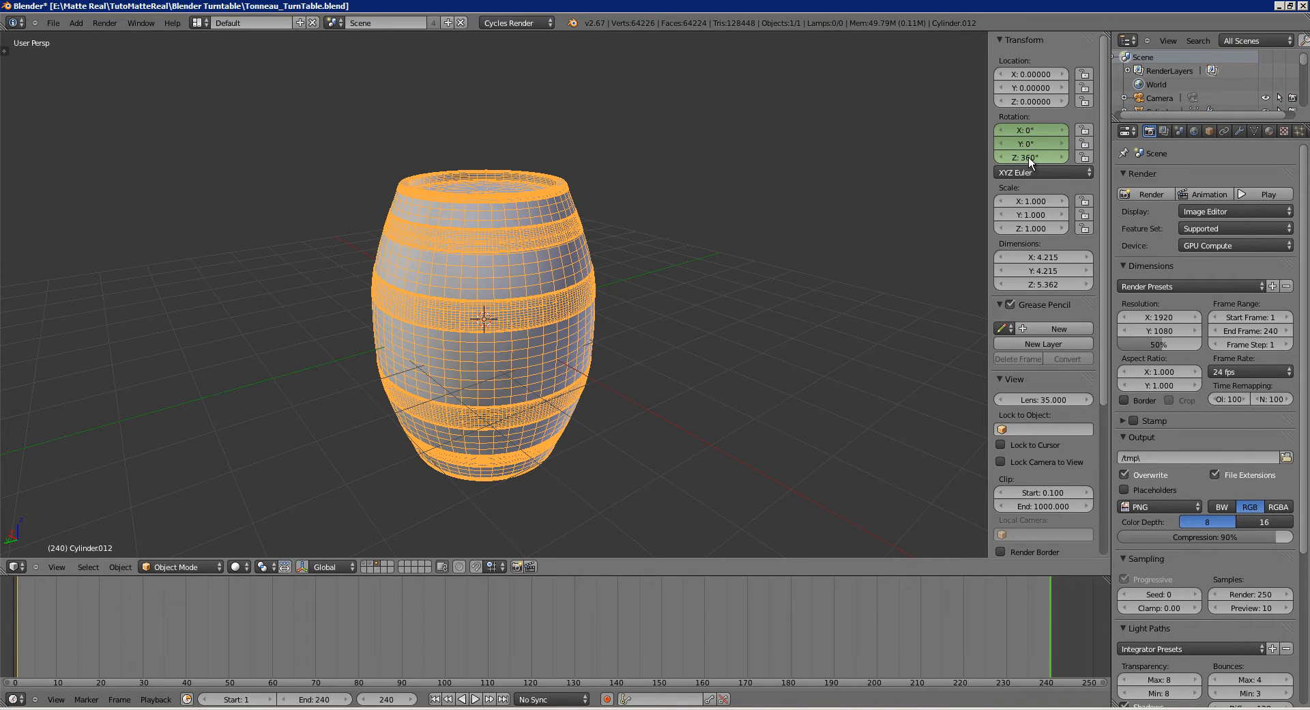
pyautogui.rightClick(1024, 157)
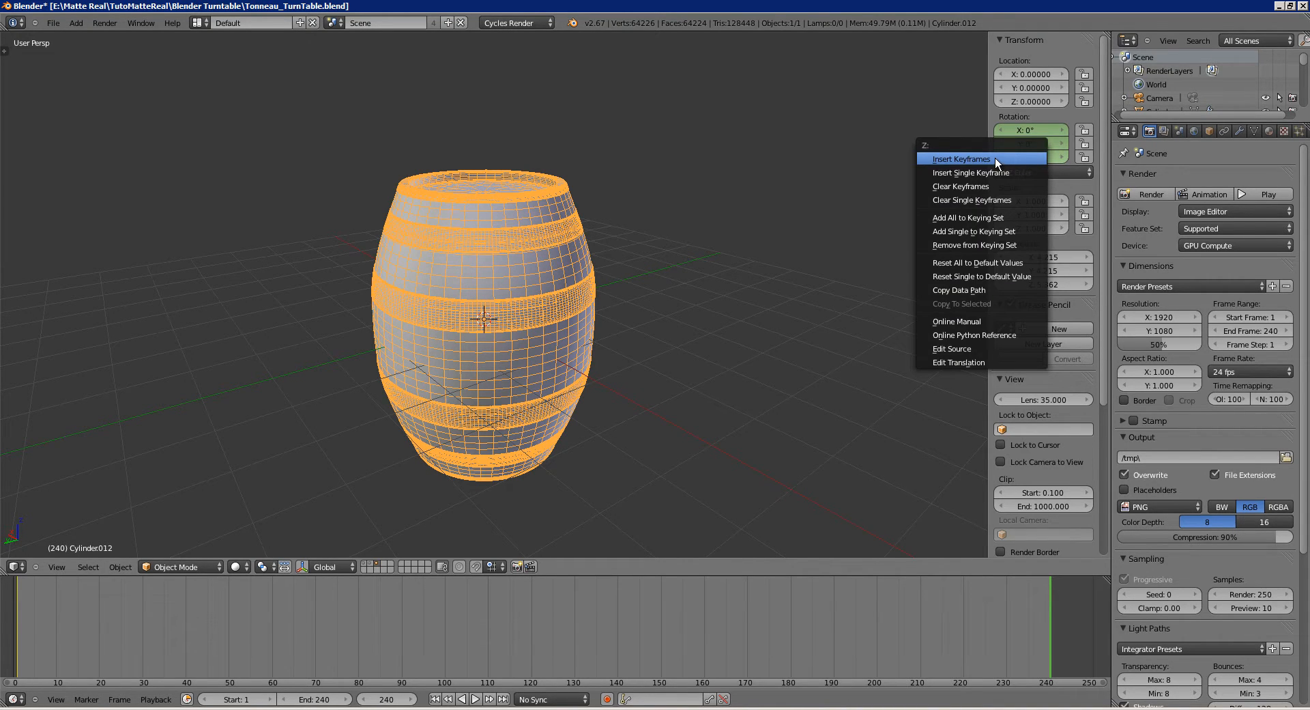
pyautogui.click(995, 159)
# Scrub the timeline back to frame 1 and play the animation to check the barrel's rotation.
pyautogui.moveTo(999, 616); pyautogui.dragTo(730, 614)
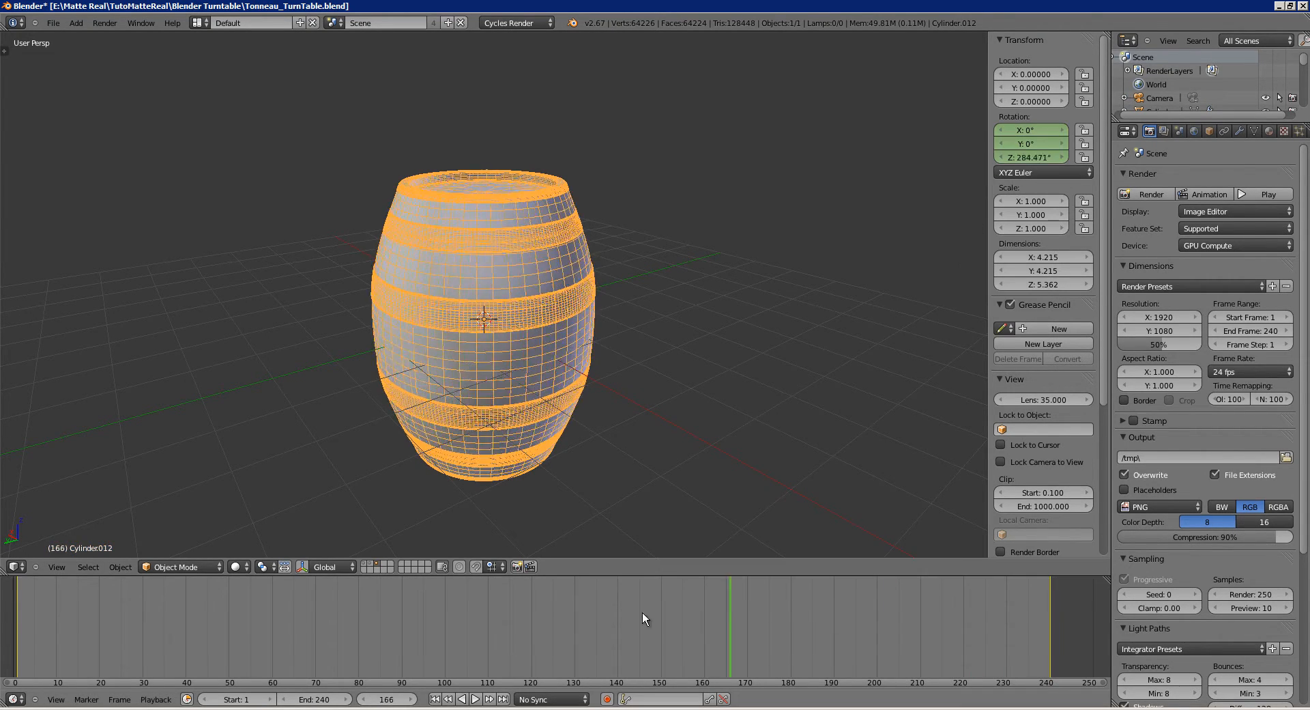
pyautogui.moveTo(641, 612); pyautogui.dragTo(19, 627)
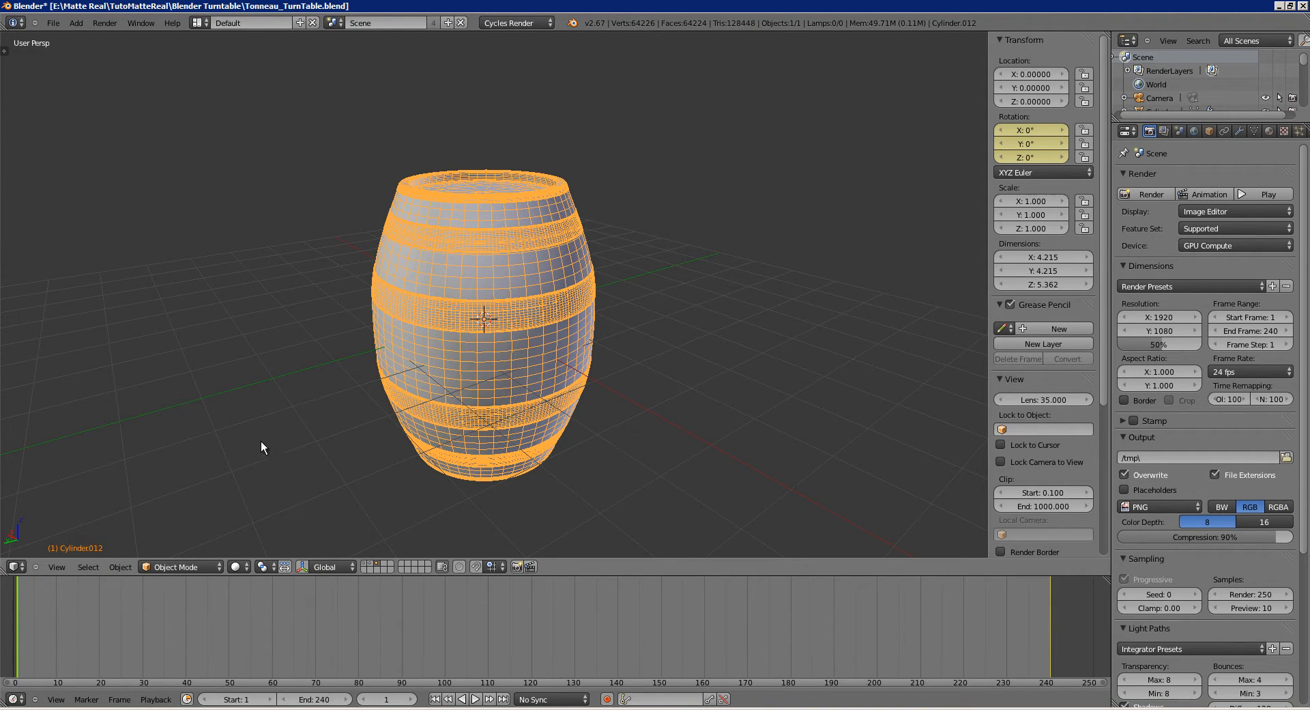
pyautogui.hotkey('alt', 'a')
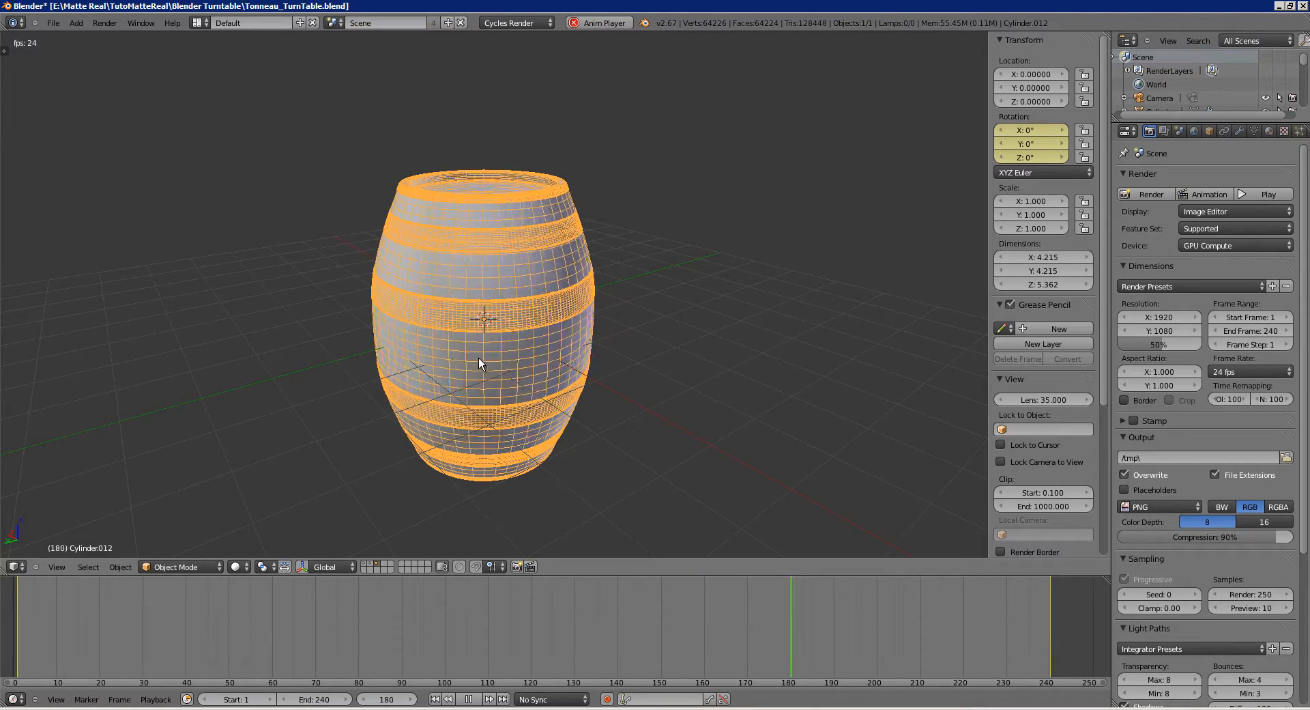
pyautogui.hotkey('alt', 'a')
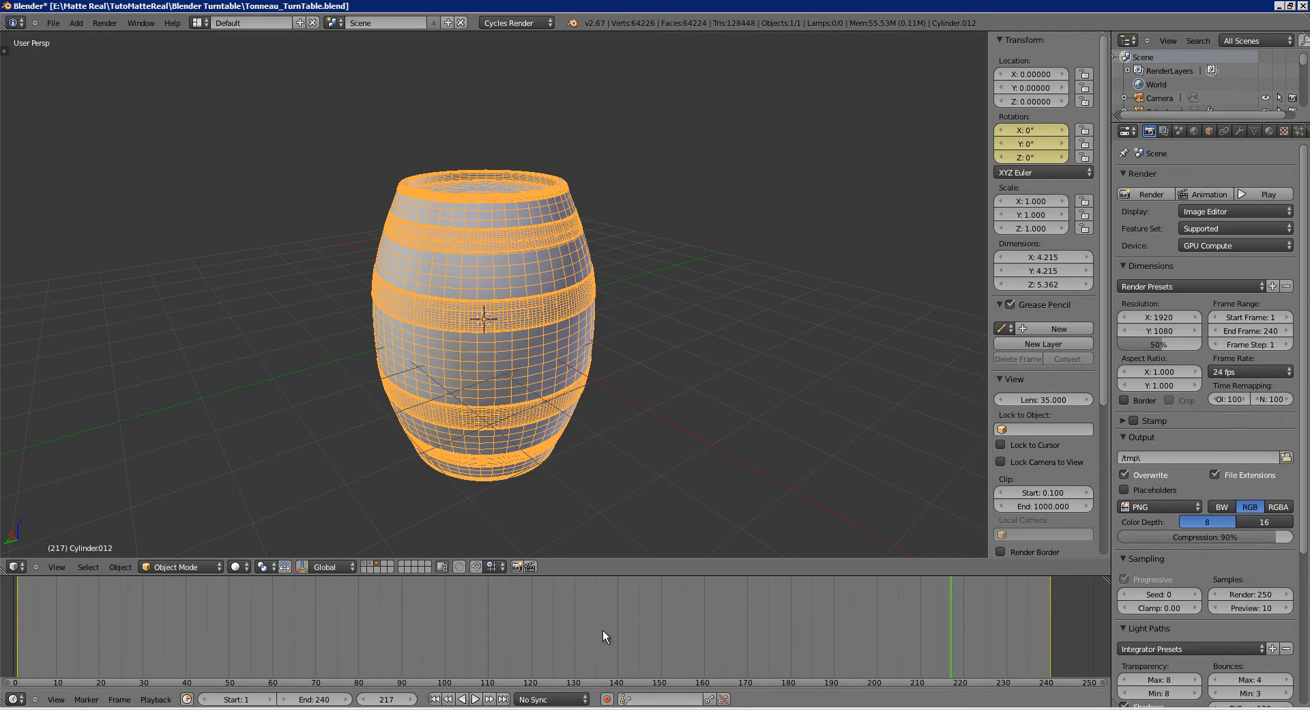
# Replace the 3D view with the Graph Editor and set the barrel's rotation keyframes to Linear interpolation.
pyautogui.keyDown('shift'); pyautogui.moveTo(583, 394); pyautogui.dragTo(597, 393, button='middle'); pyautogui.keyUp('shift')
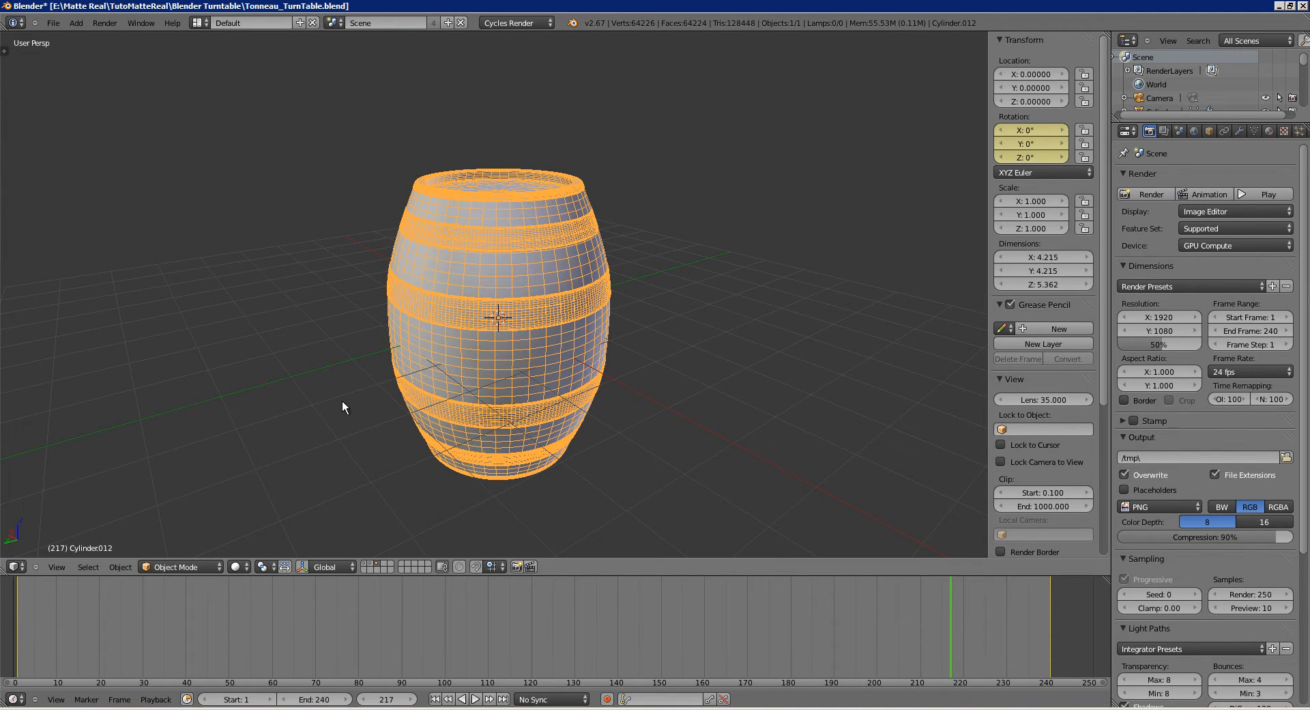
pyautogui.click(15, 567)
pyautogui.click(15, 566)
pyautogui.click(31, 532)
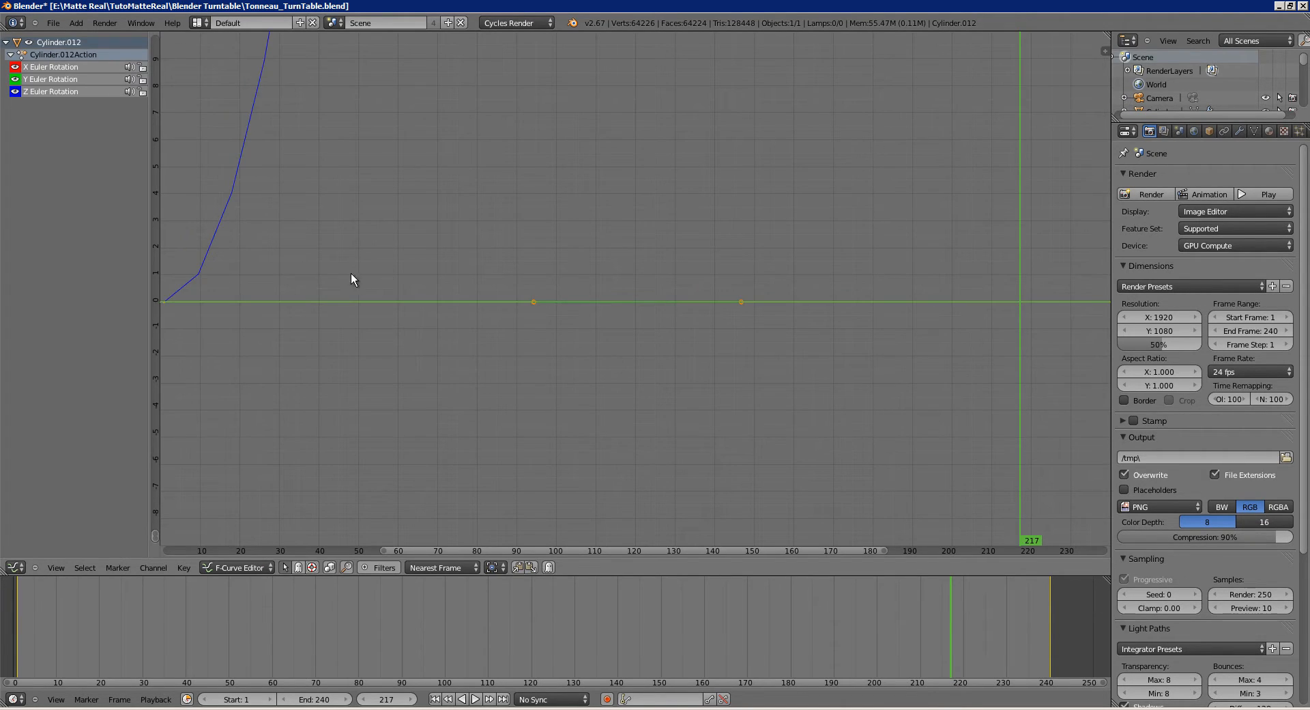
pyautogui.moveTo(351, 277); pyautogui.dragTo(404, 330, button='middle')
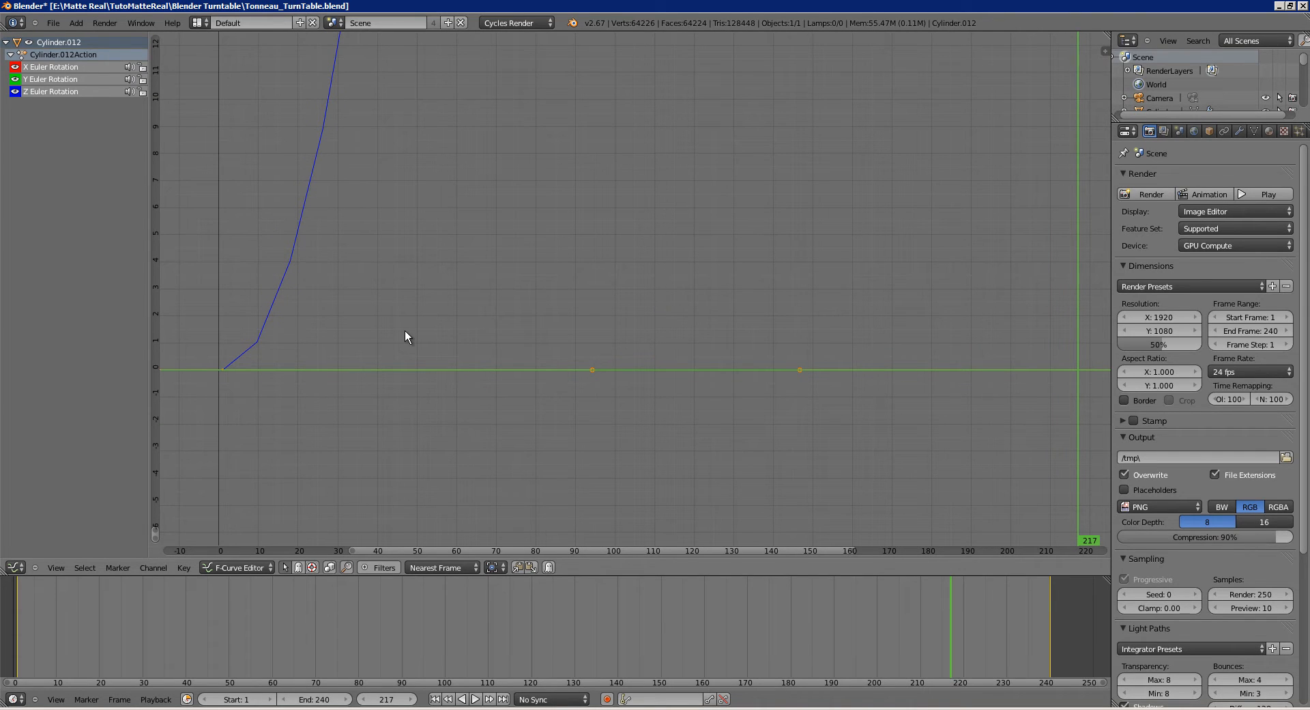
pyautogui.press('Home')
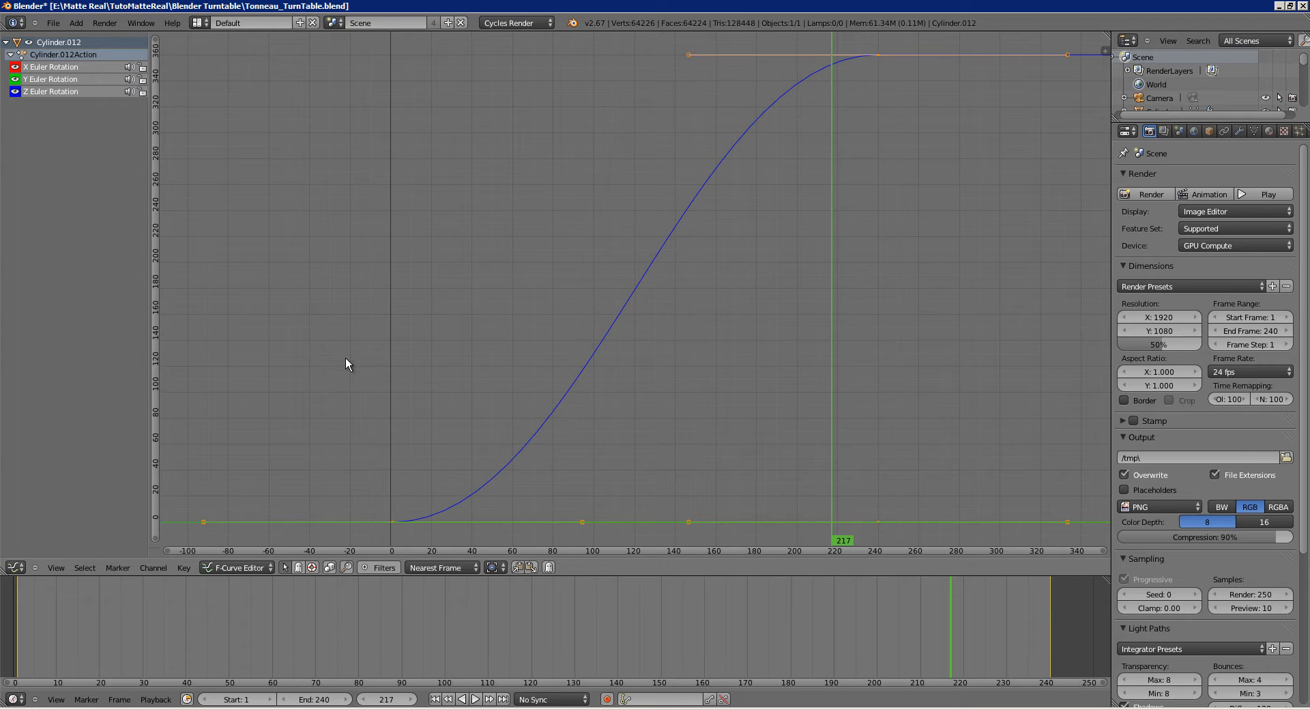
pyautogui.press('t')
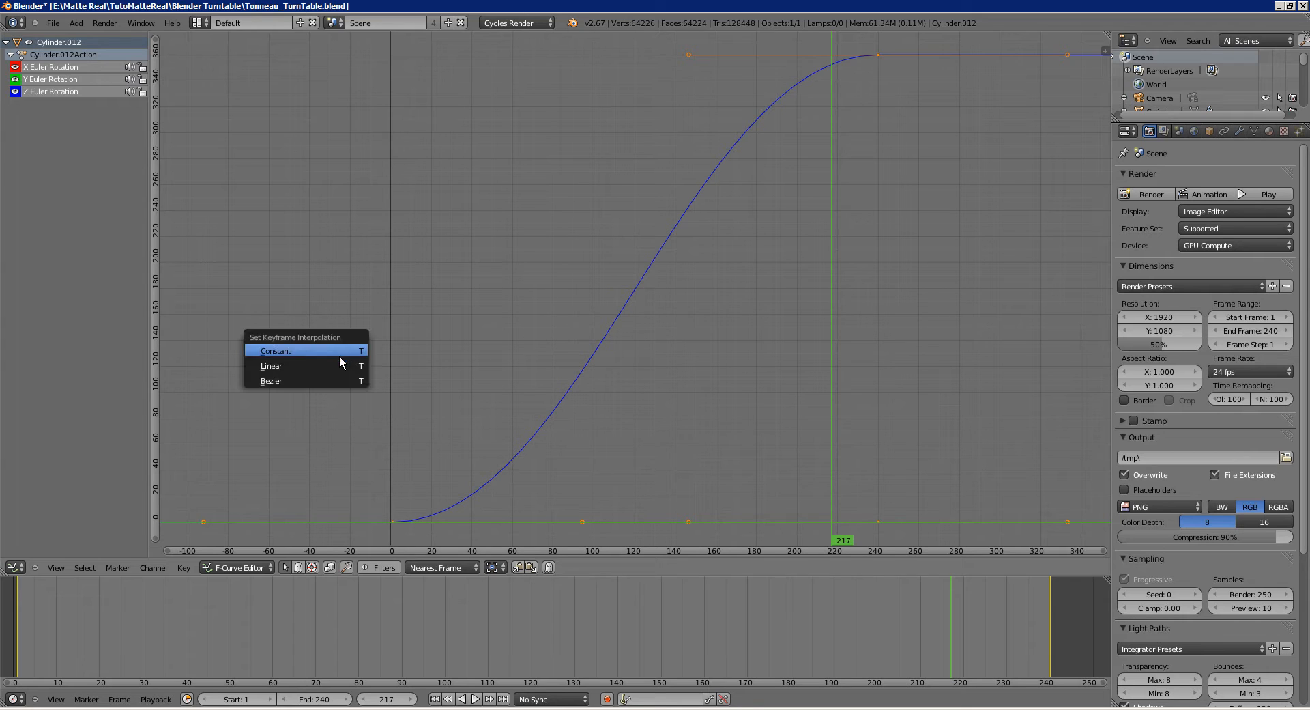
pyautogui.click(304, 365)
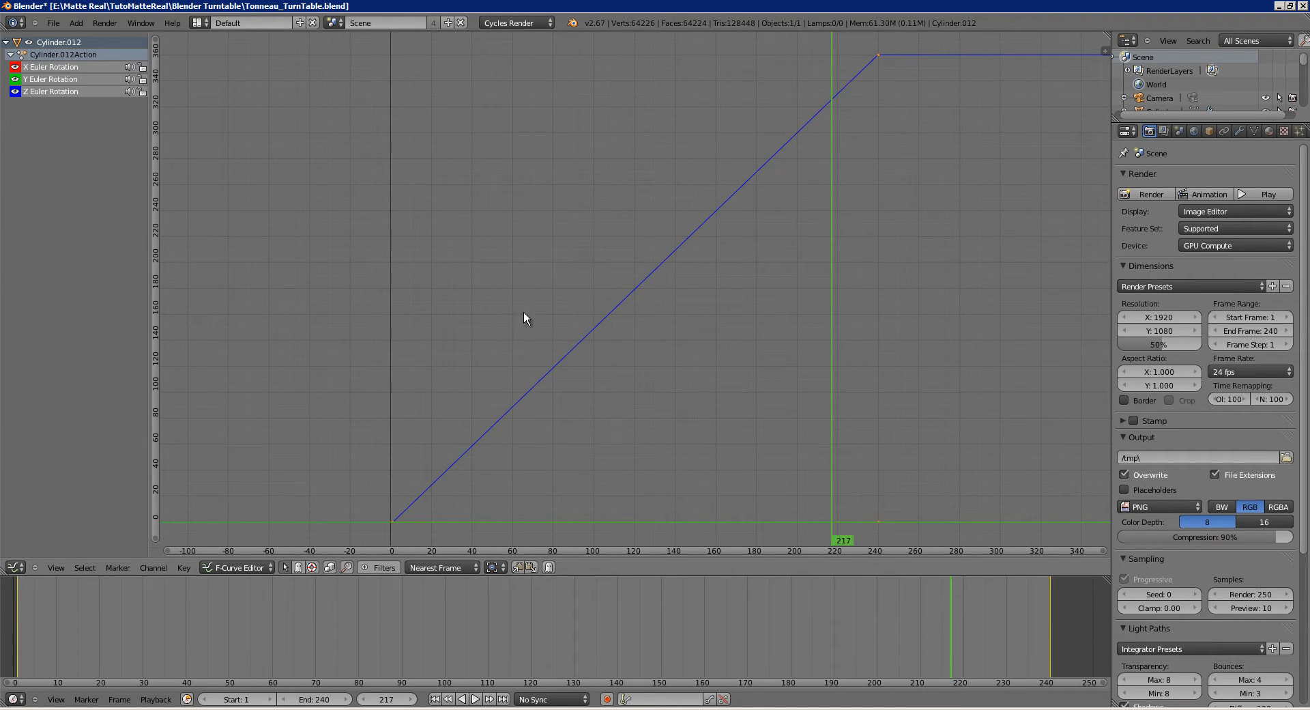
# Restore the 3D view in place of the Graph Editor and return the animation to frame 1.
pyautogui.click(15, 567)
pyautogui.click(28, 555)
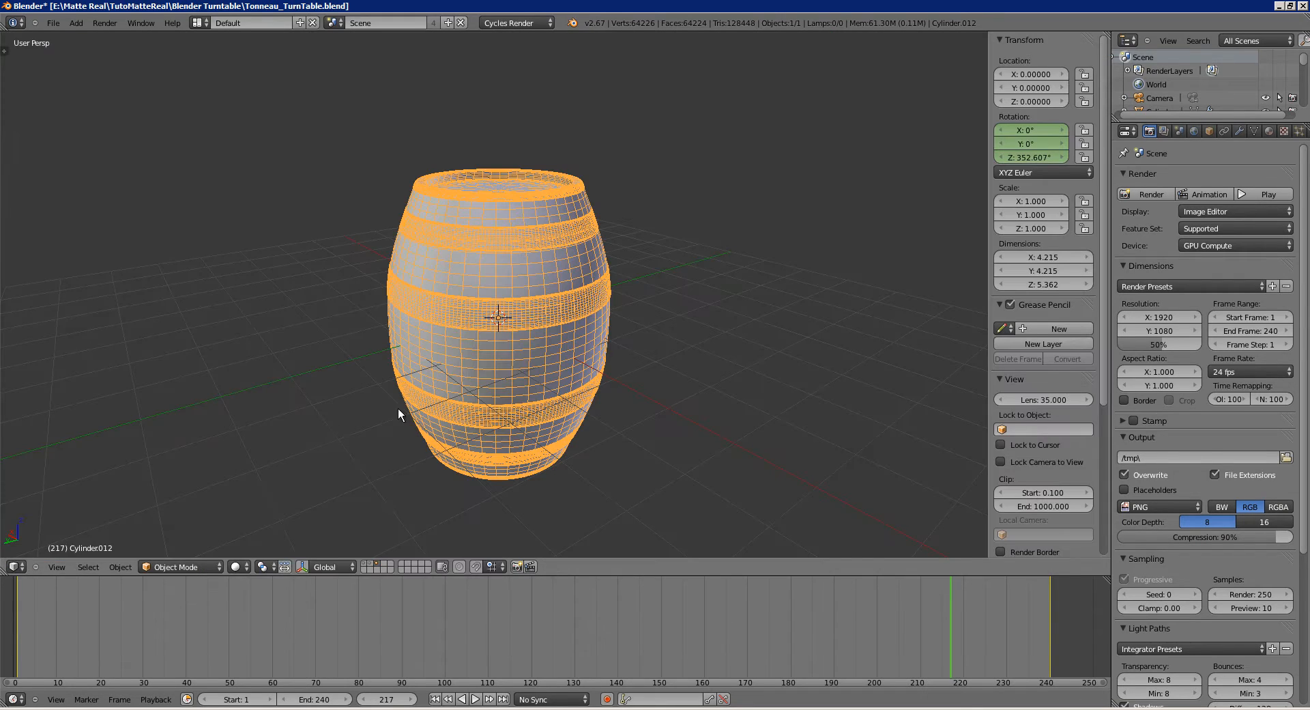
pyautogui.click(435, 699)
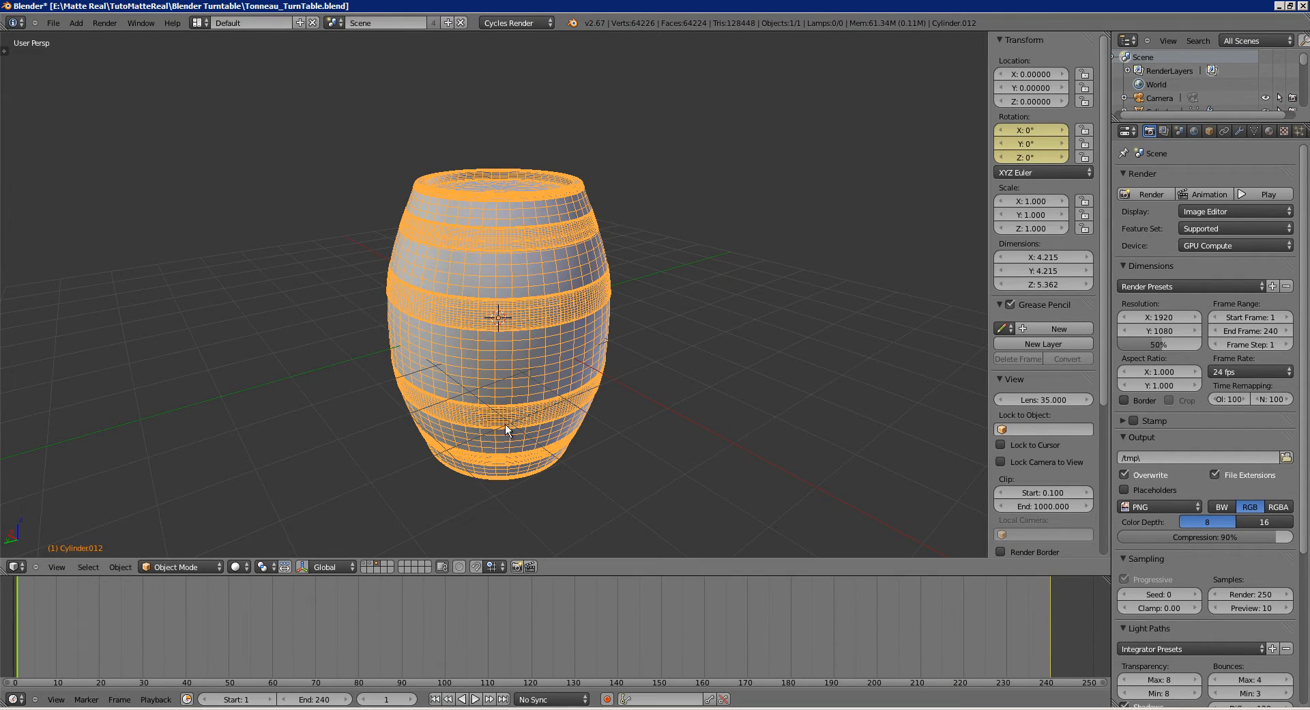
# Play the animation and switch between frames 240 and 1 to compare the loop's end with its start.
pyautogui.hotkey('alt', 'a')
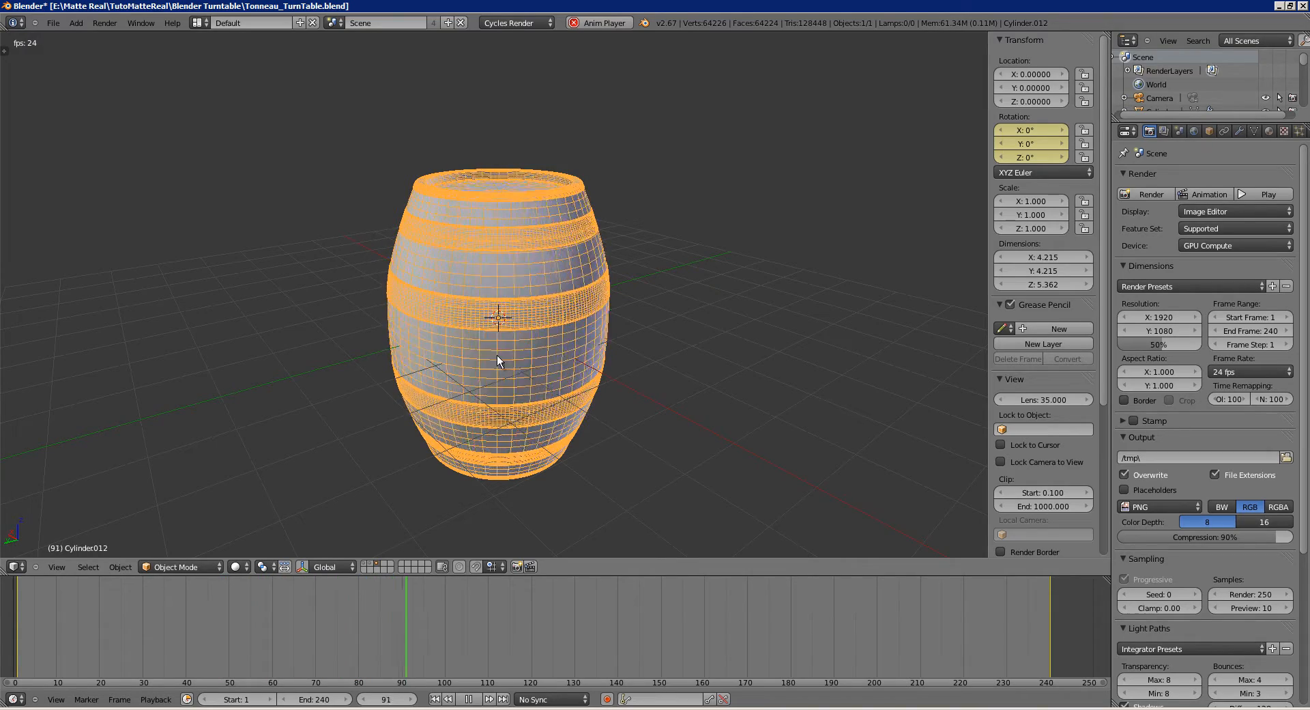
pyautogui.press('Escape')
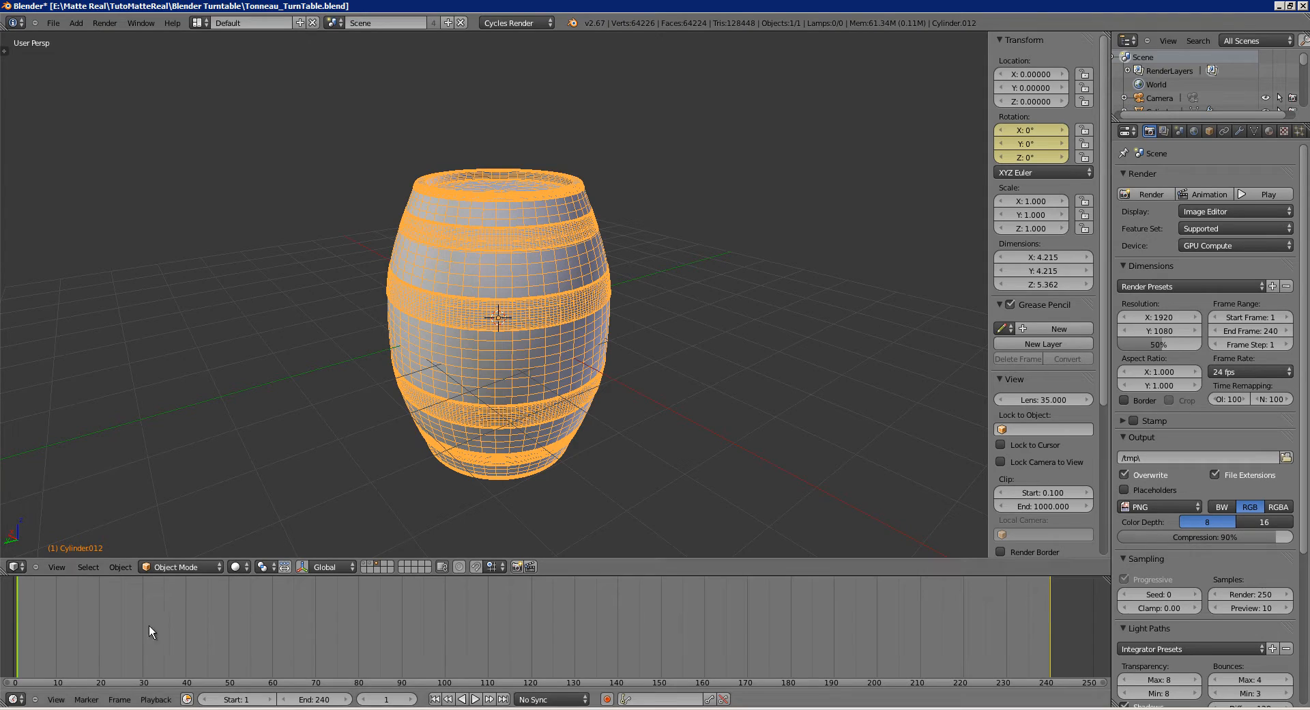
pyautogui.click(1051, 604)
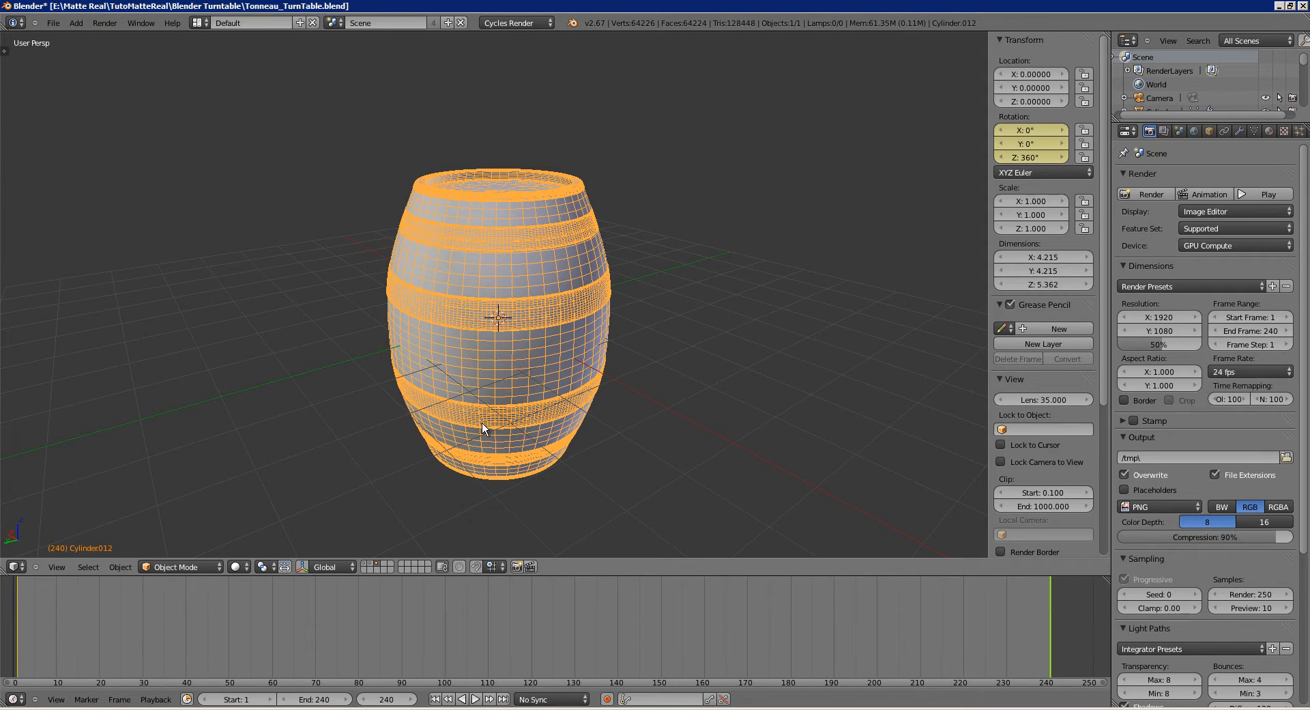
pyautogui.click(21, 601)
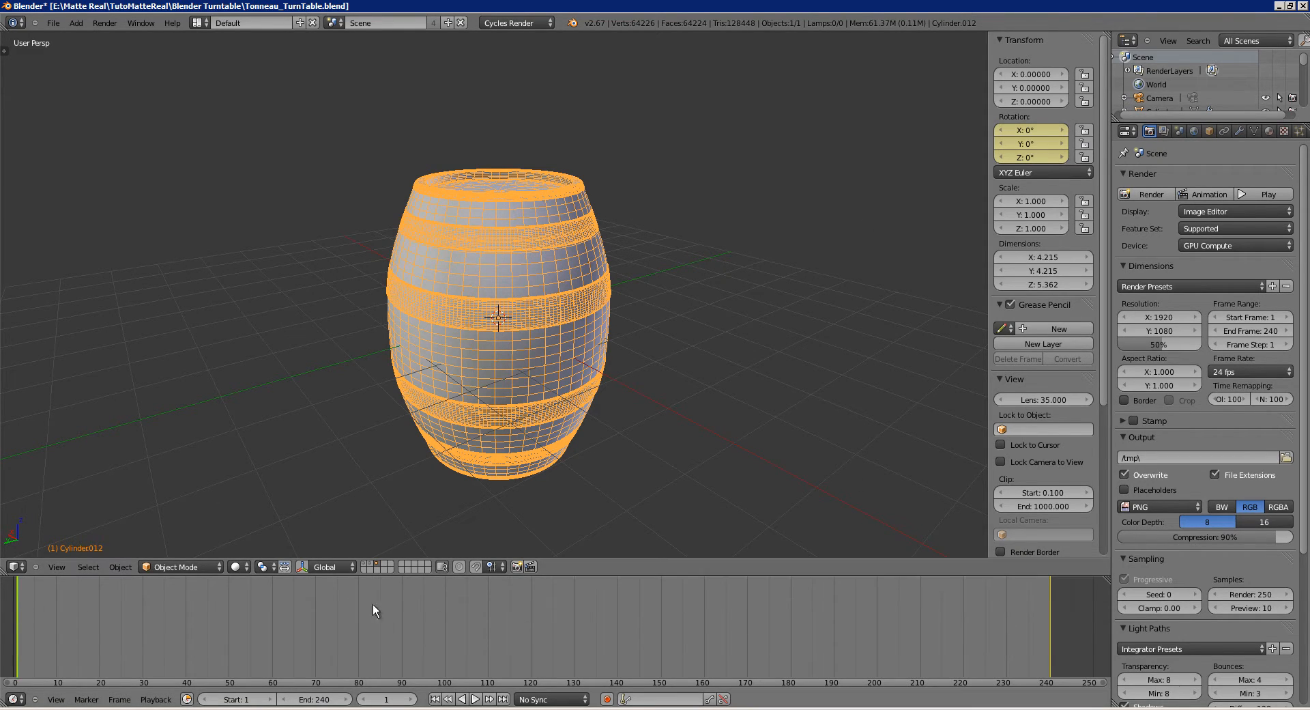
pyautogui.moveTo(1050, 608); pyautogui.dragTo(1049, 611)
pyautogui.click(19, 604)
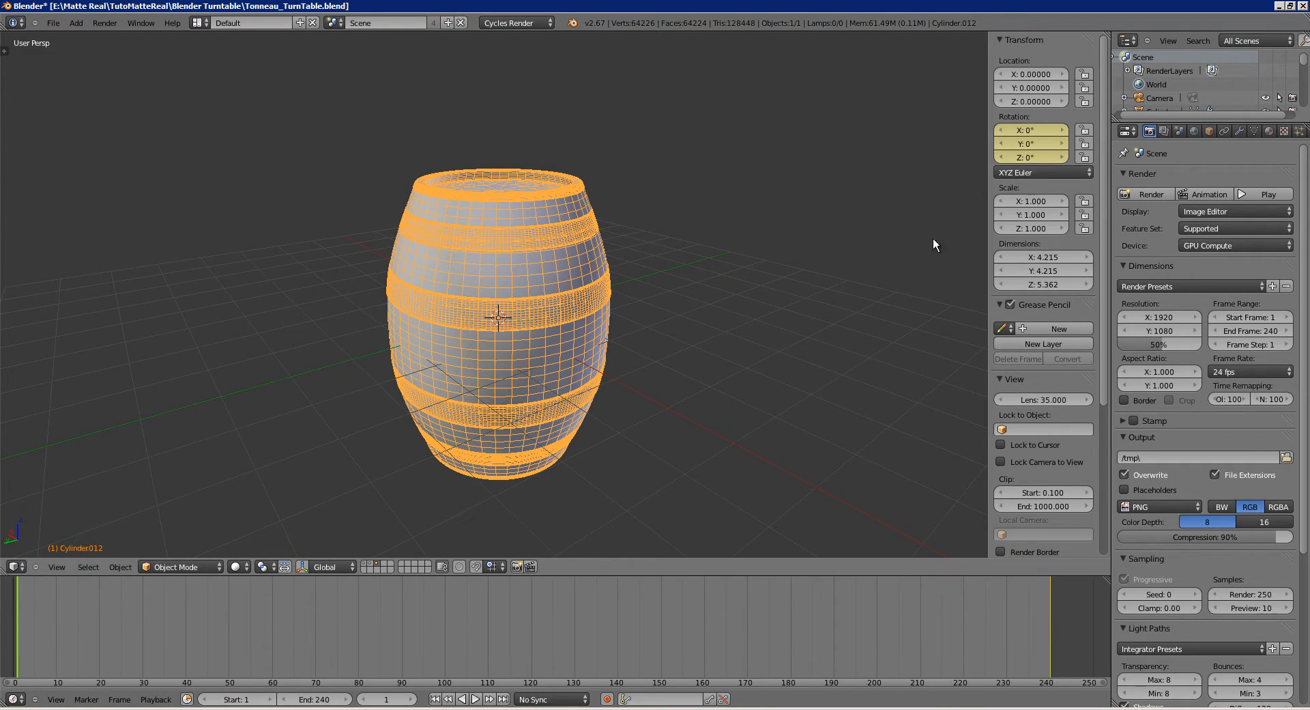
# Scrub through the timeline, deselect the barrel and replay the animation to check the loop transition.
pyautogui.moveTo(21, 625); pyautogui.dragTo(1011, 618)
pyautogui.press('a')
pyautogui.hotkey('alt', 'a')
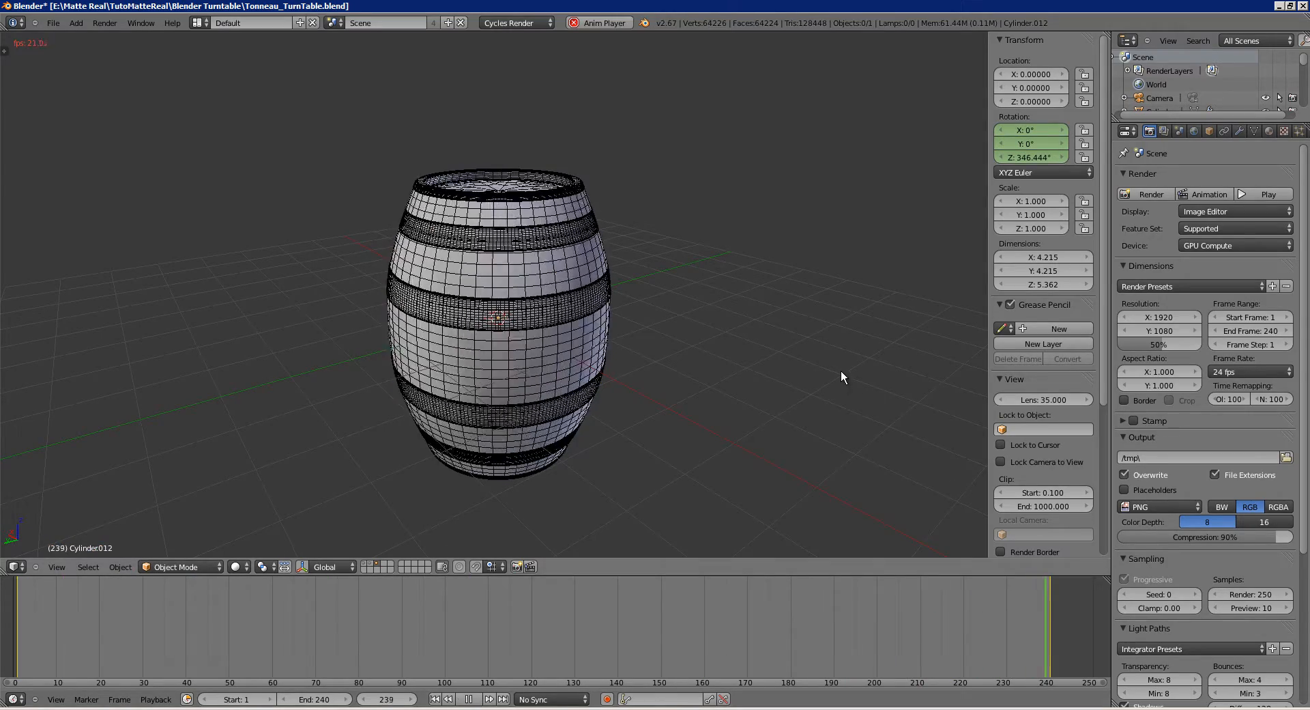
pyautogui.hotkey('alt', 'a')
# At frame 239, insert rotation keyframes for the barrel and set the animation's end frame to 239.
pyautogui.moveTo(1022, 607); pyautogui.dragTo(1042, 612)
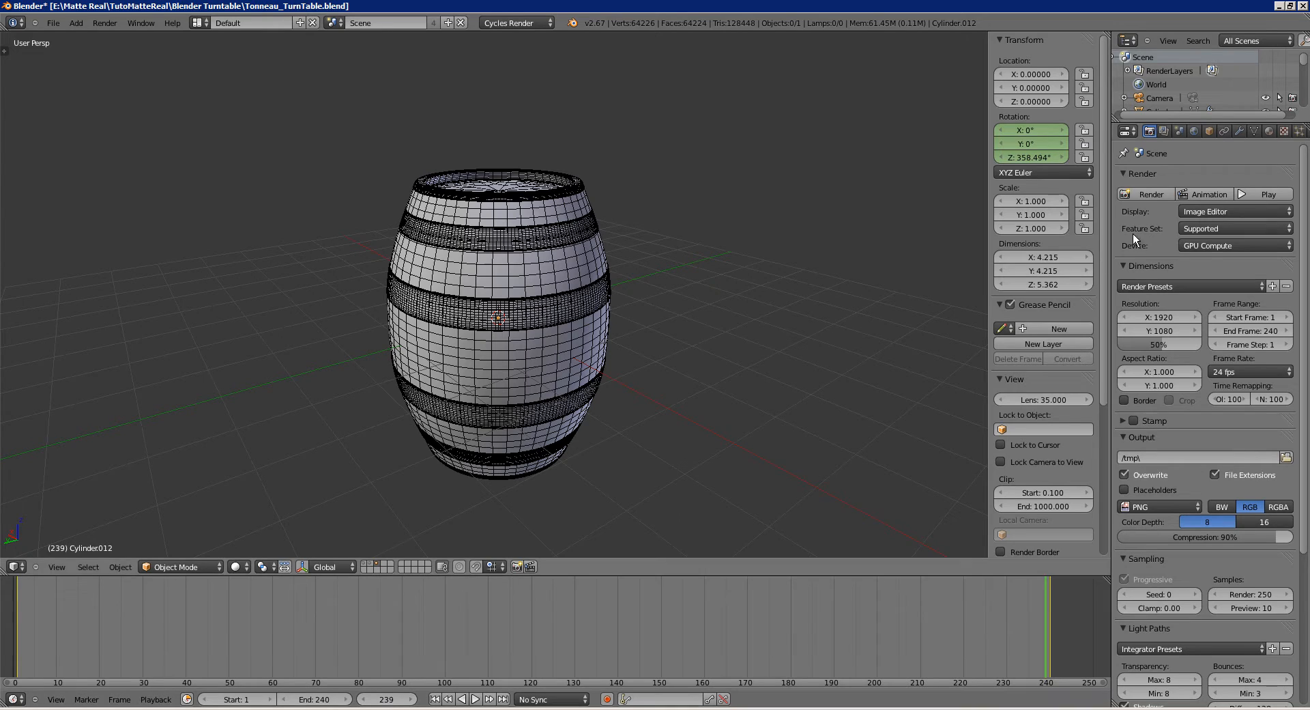
pyautogui.scroll(-1, 1219, 369)
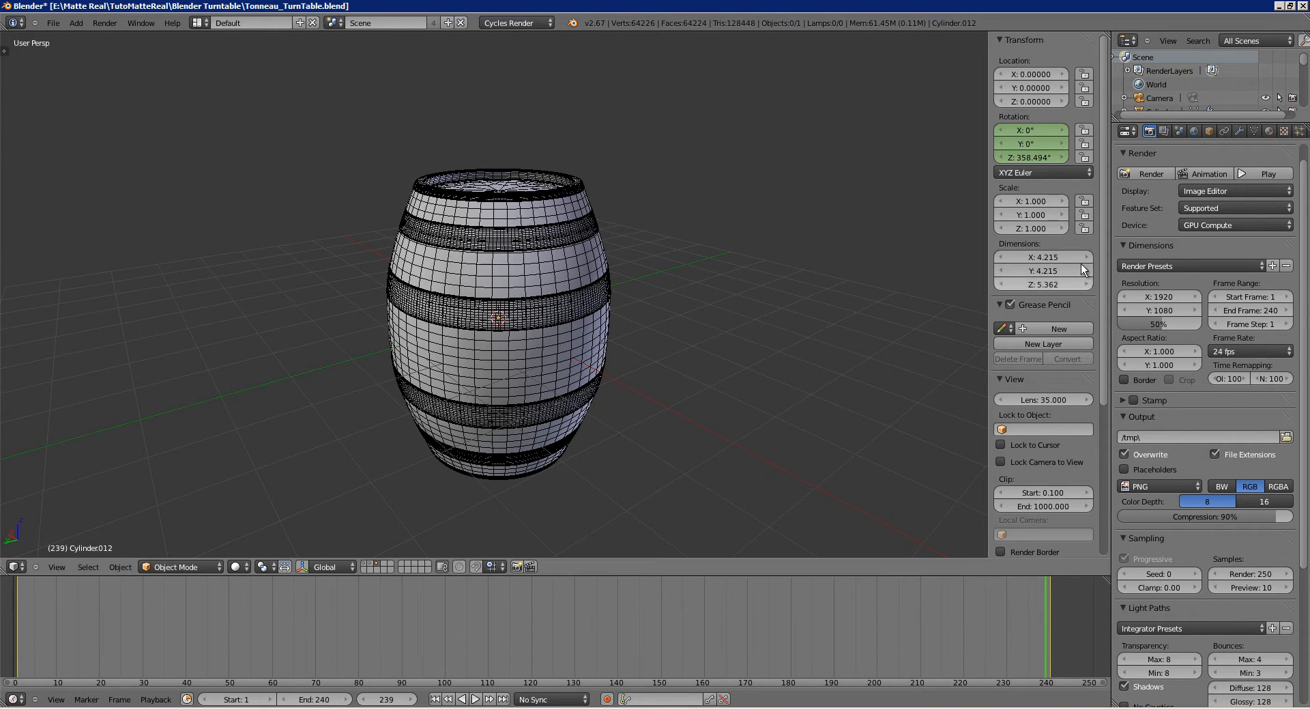
pyautogui.rightClick(1025, 159)
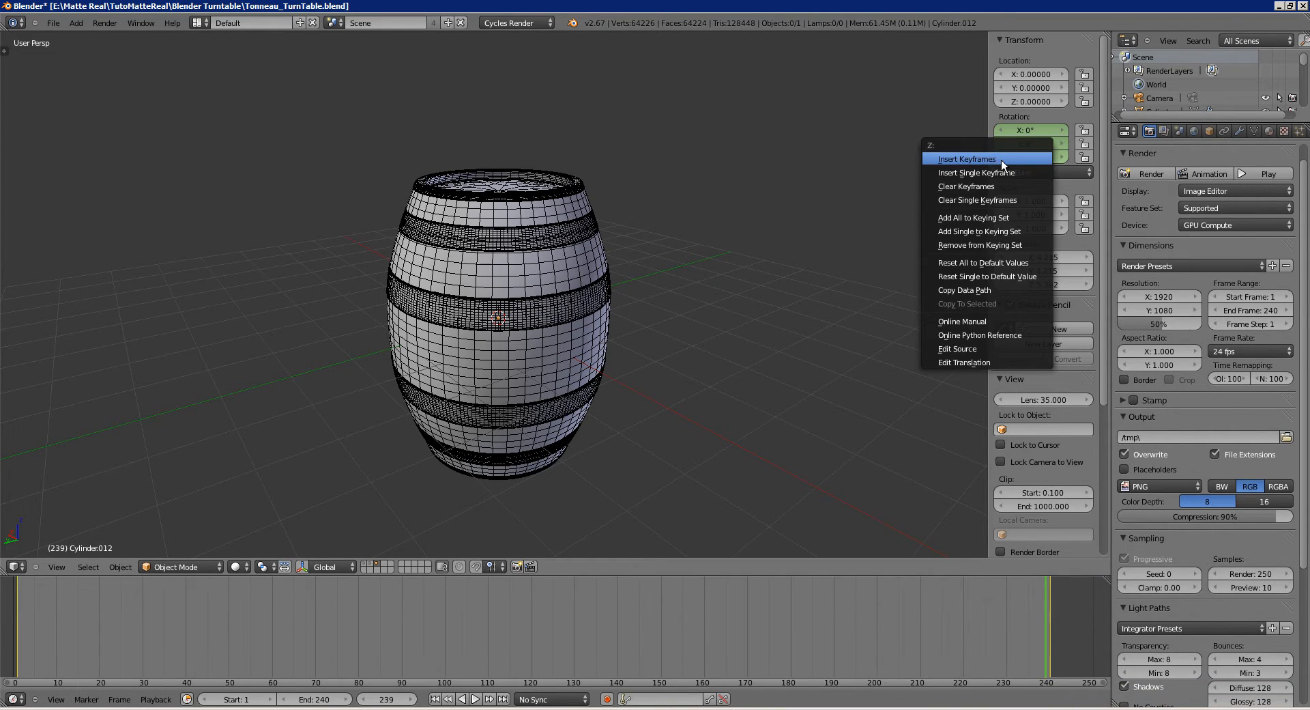
pyautogui.click(1000, 159)
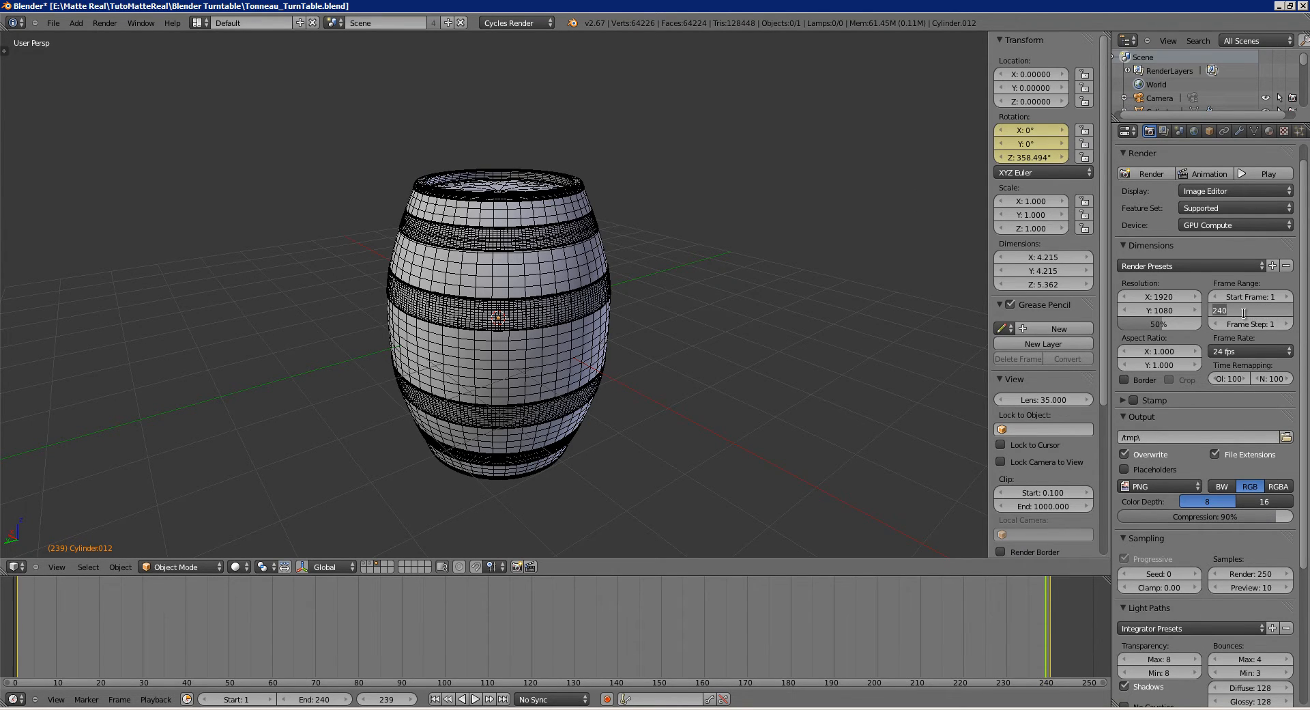
pyautogui.write('239')
pyautogui.press('Return')
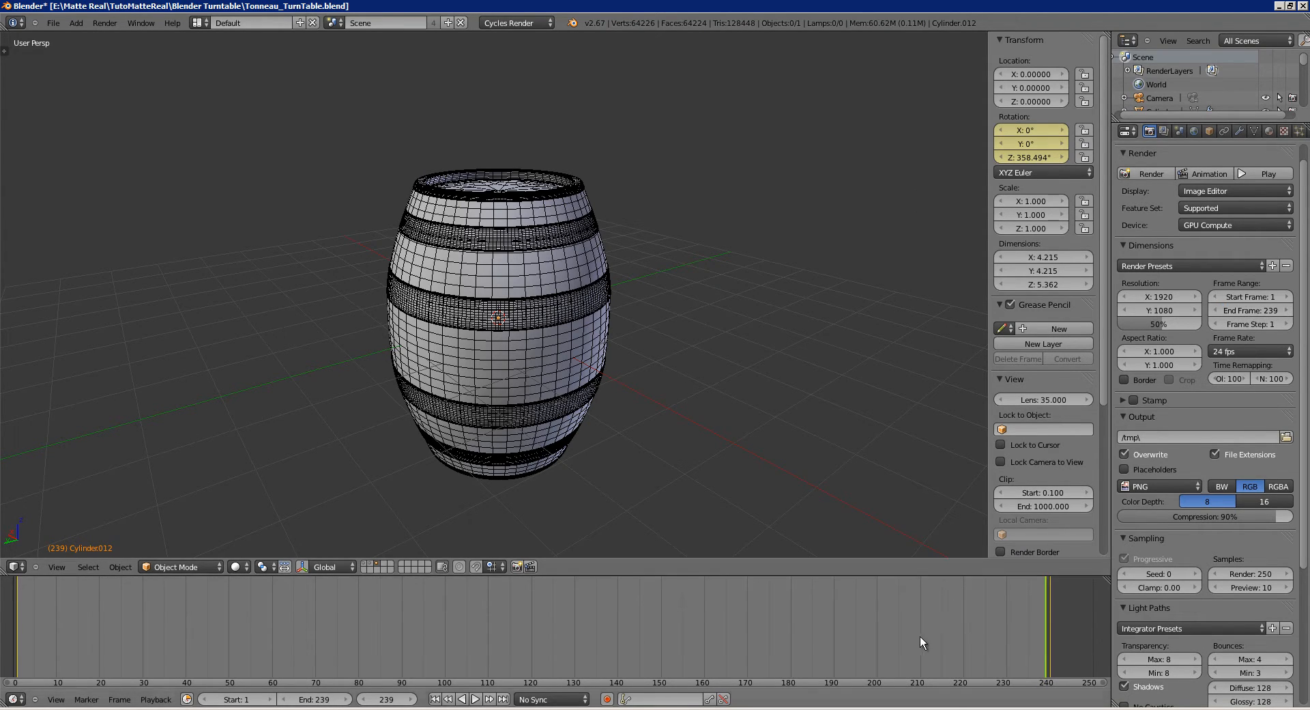
# Scrub to the end of the timeline, return to frame 1 and select the barrel.
pyautogui.moveTo(1016, 615); pyautogui.dragTo(1045, 617)
pyautogui.click(16, 598)
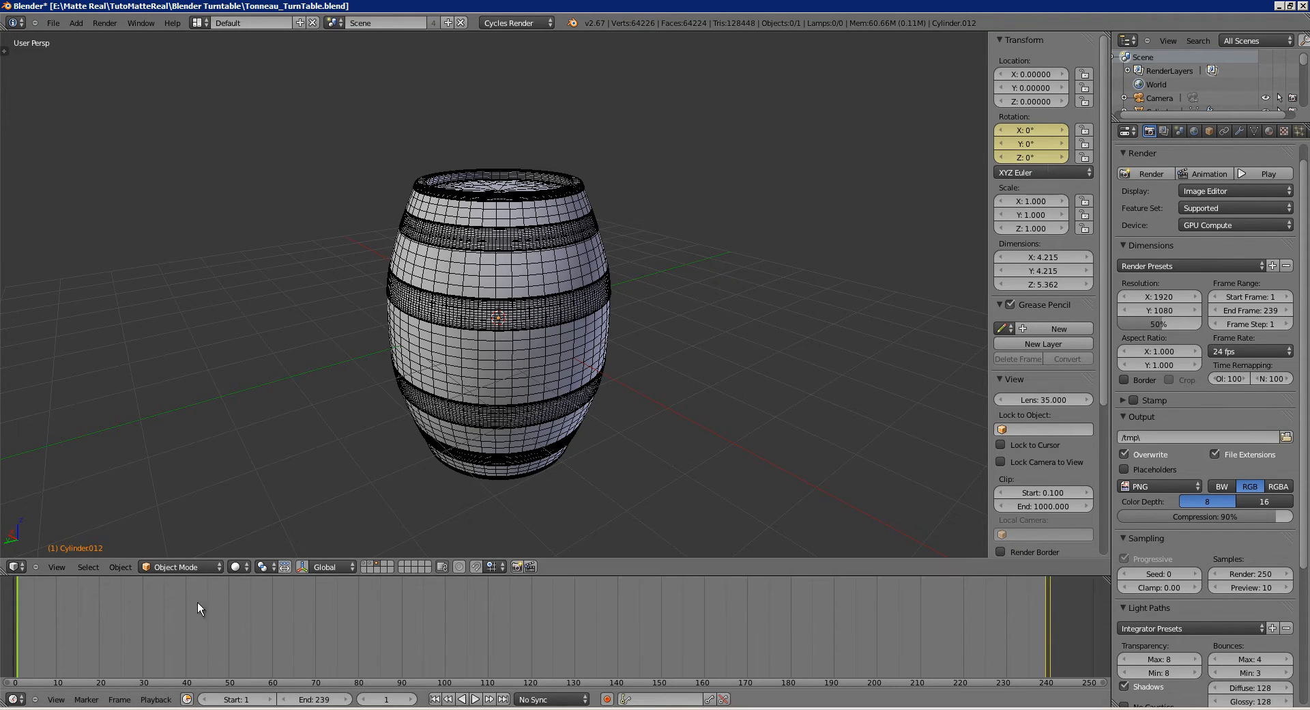
pyautogui.moveTo(494, 315); pyautogui.dragTo(178, 446, button='right')
pyautogui.rightClick(218, 407)
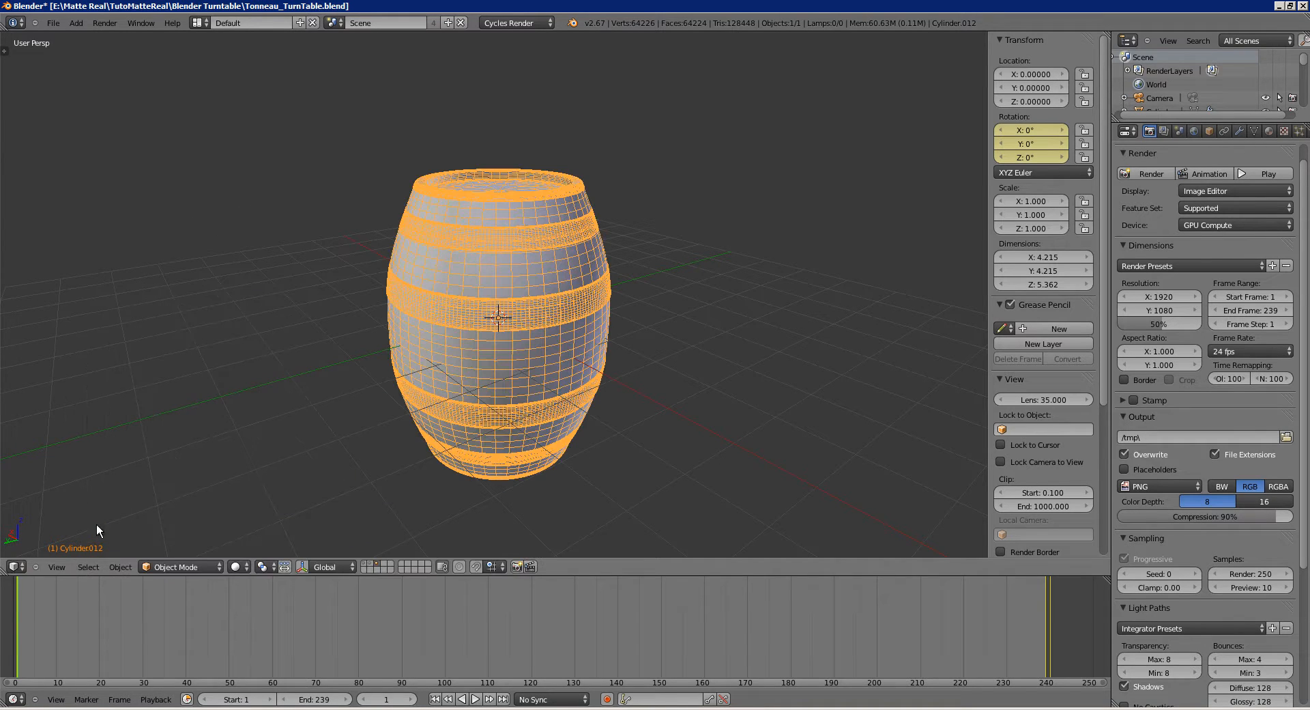
# Open the Graph Editor in place of the 3D view and reapply Linear interpolation to the barrel's rotation keyframes.
pyautogui.click(17, 565)
pyautogui.click(63, 519)
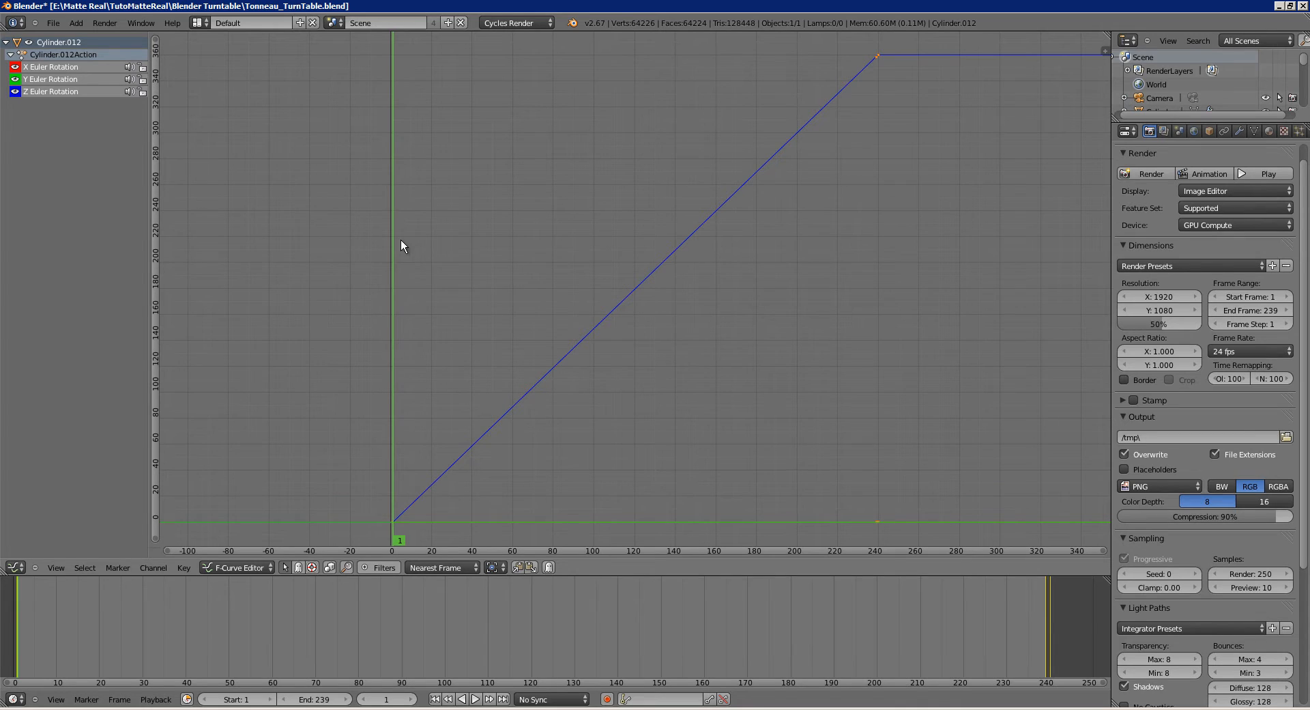
pyautogui.press('t')
pyautogui.click(370, 276)
# Bring back the 3D view and play the animation to check the continuous rotation.
pyautogui.click(15, 567)
pyautogui.click(63, 545)
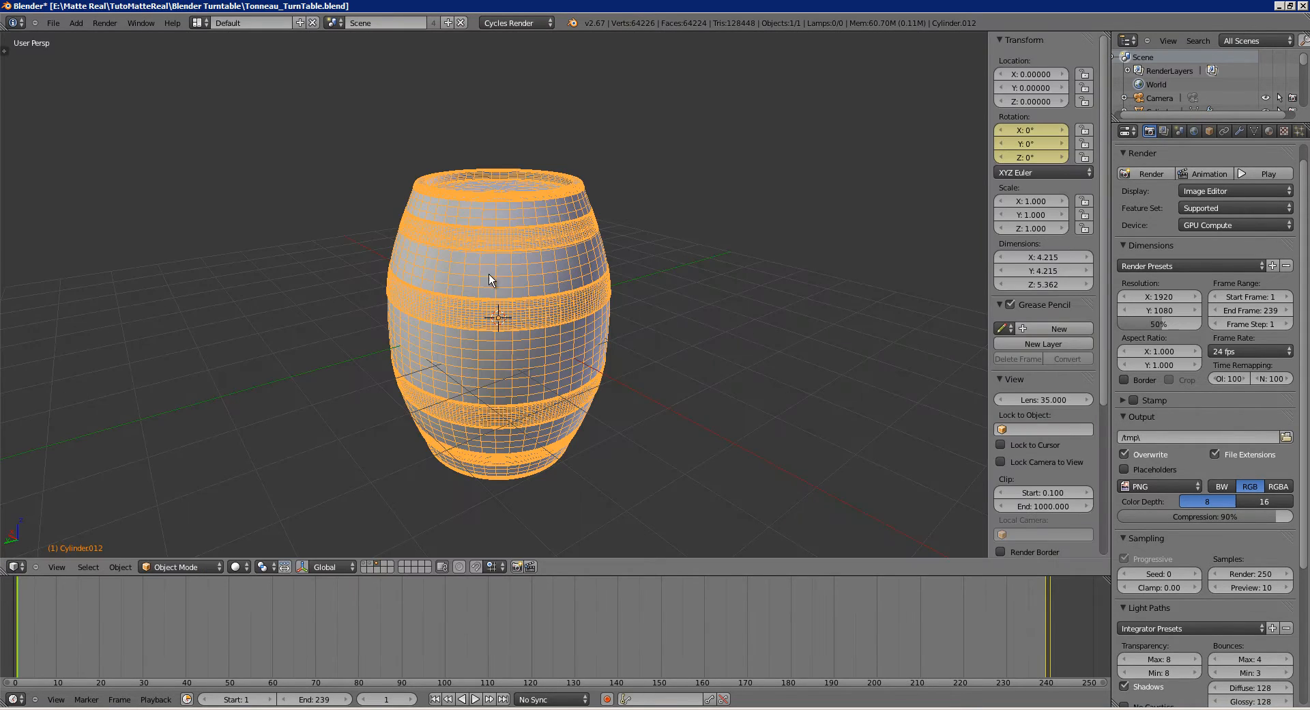
pyautogui.hotkey('alt', 'a')
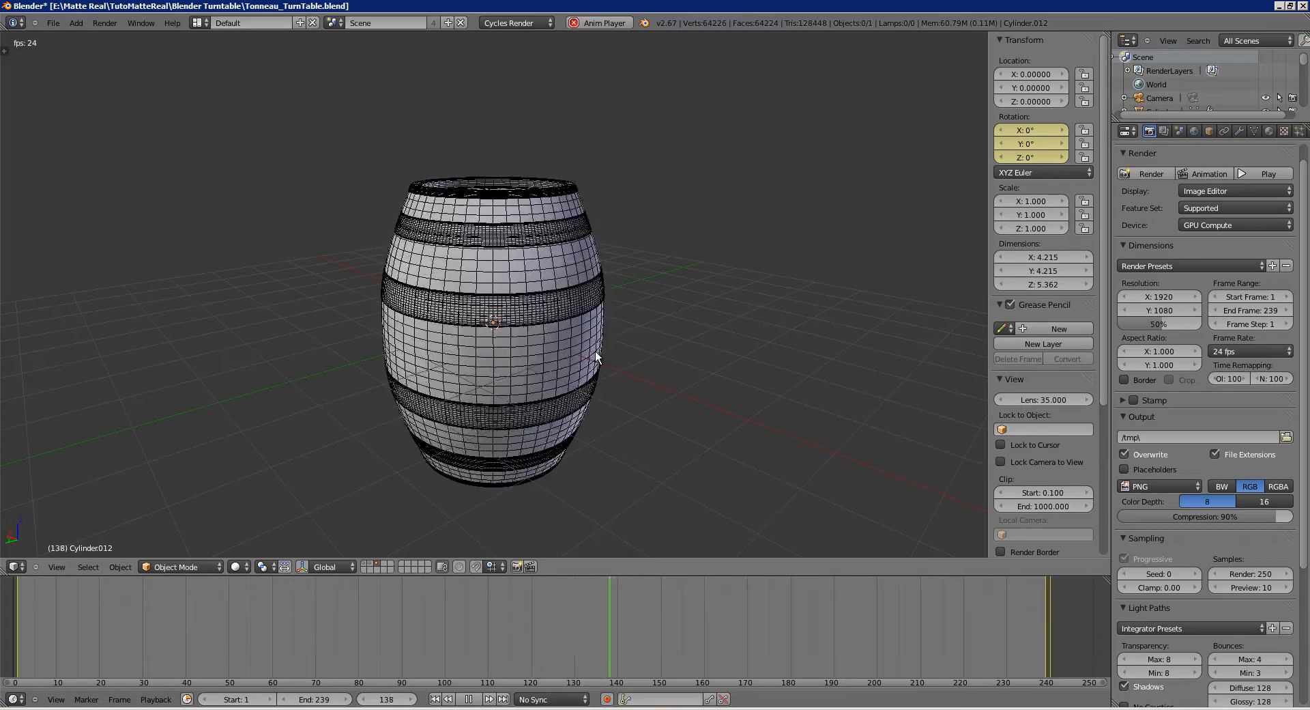
pyautogui.hotkey('alt', 'a')
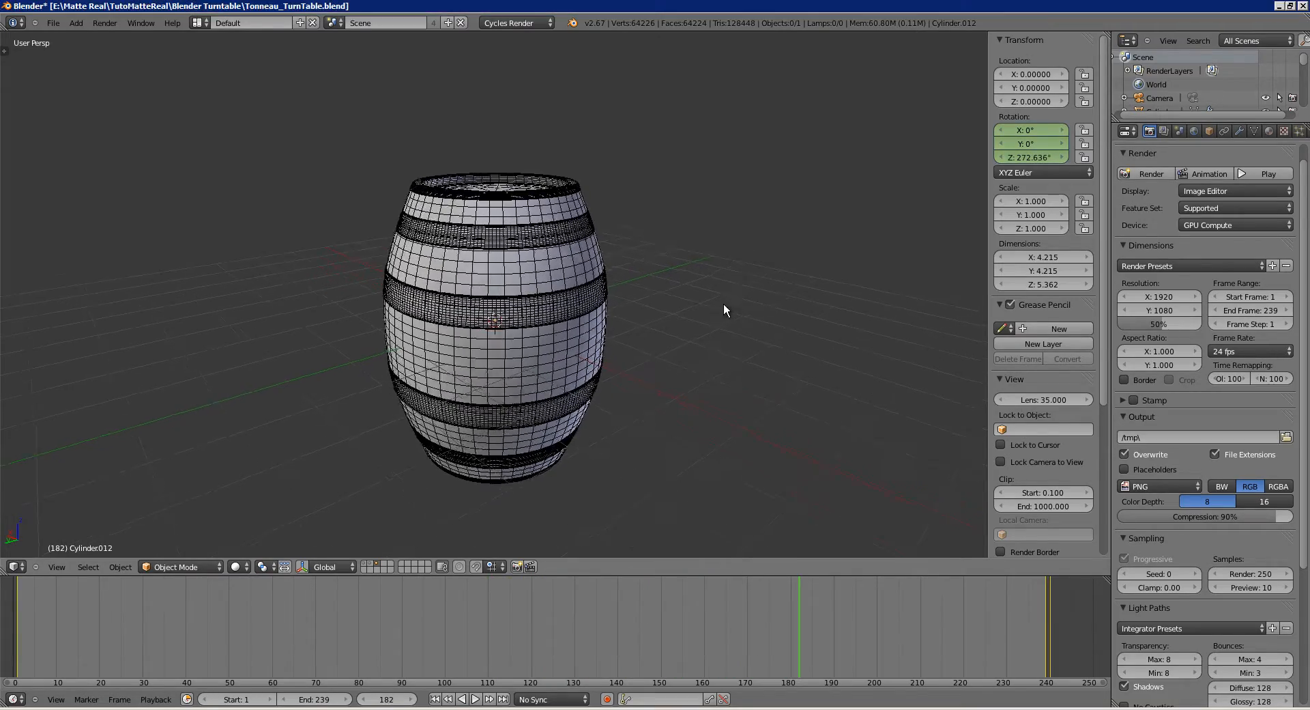
# Add a camera at the barrel's center, display the scene in wireframe and move the camera along Y to about 7.43.
pyautogui.press('n')
pyautogui.scroll(-5, 717, 297)
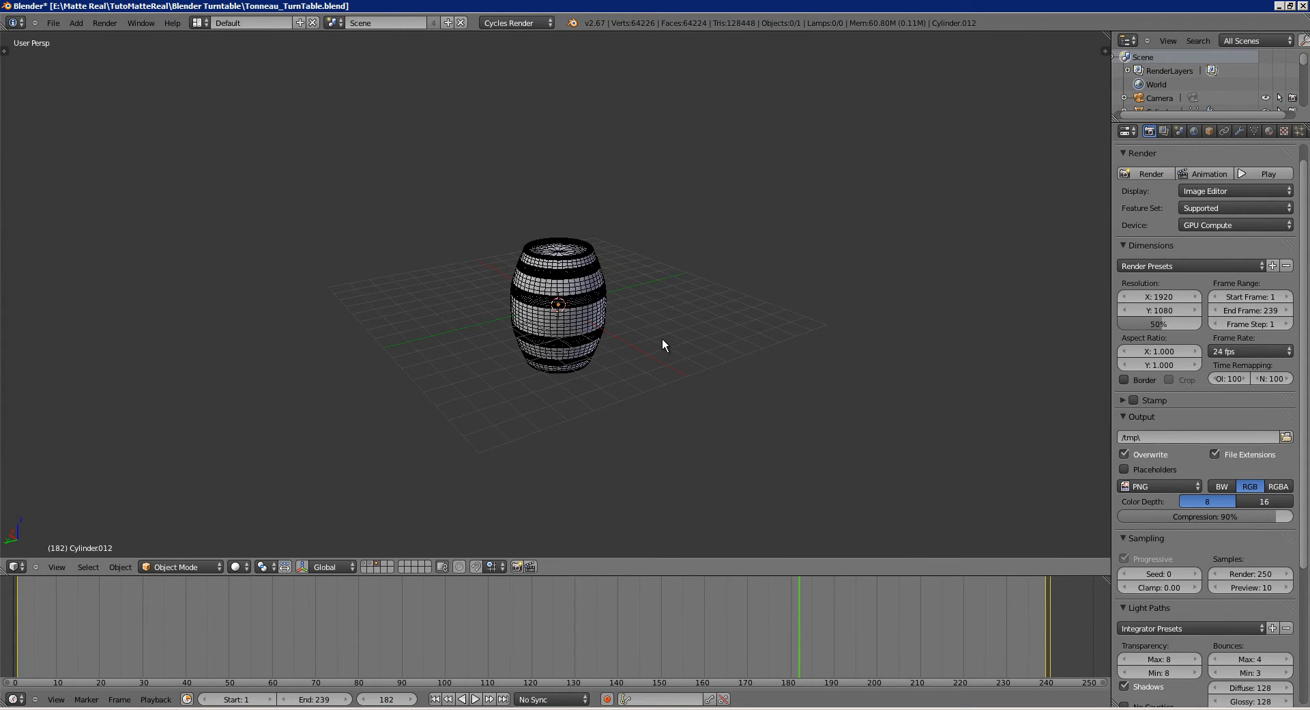
pyautogui.hotkey('shift', 'a')
pyautogui.click(658, 340)
pyautogui.moveTo(661, 342); pyautogui.dragTo(693, 335, button='middle')
pyautogui.scroll(3, 605, 314)
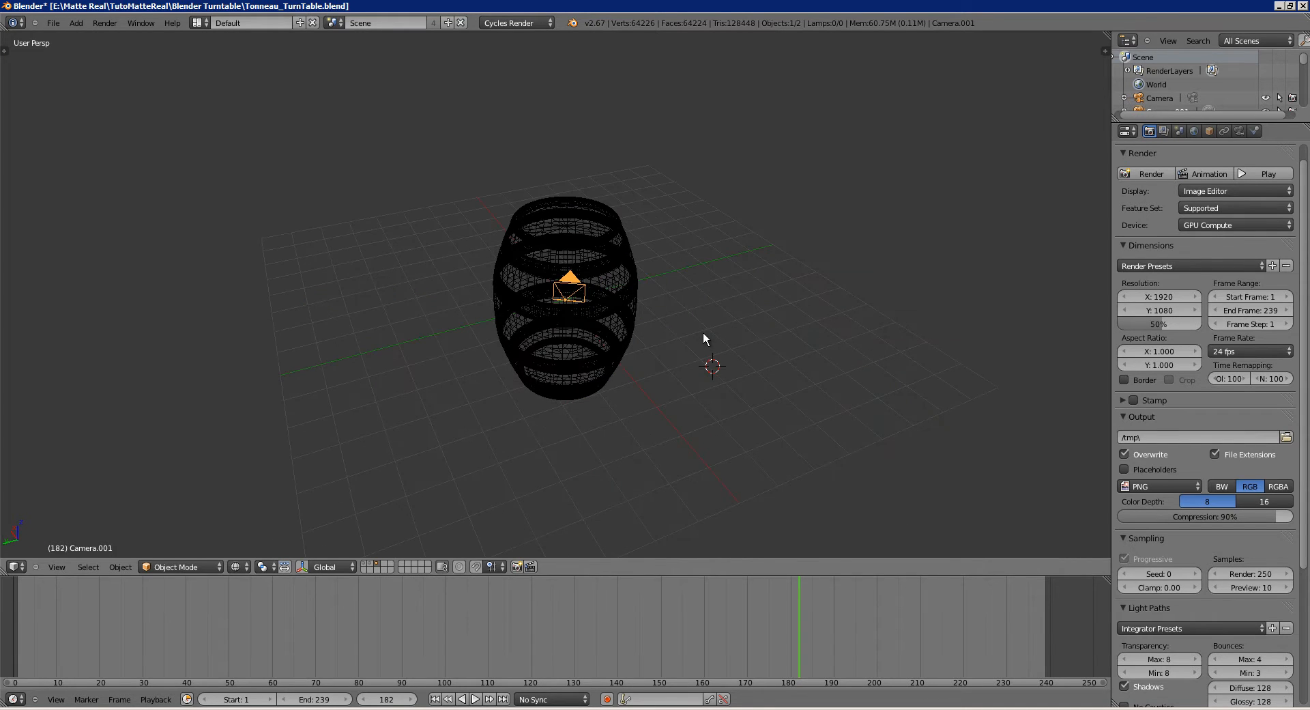
pyautogui.press('g')
pyautogui.press('y')
pyautogui.click(441, 400)
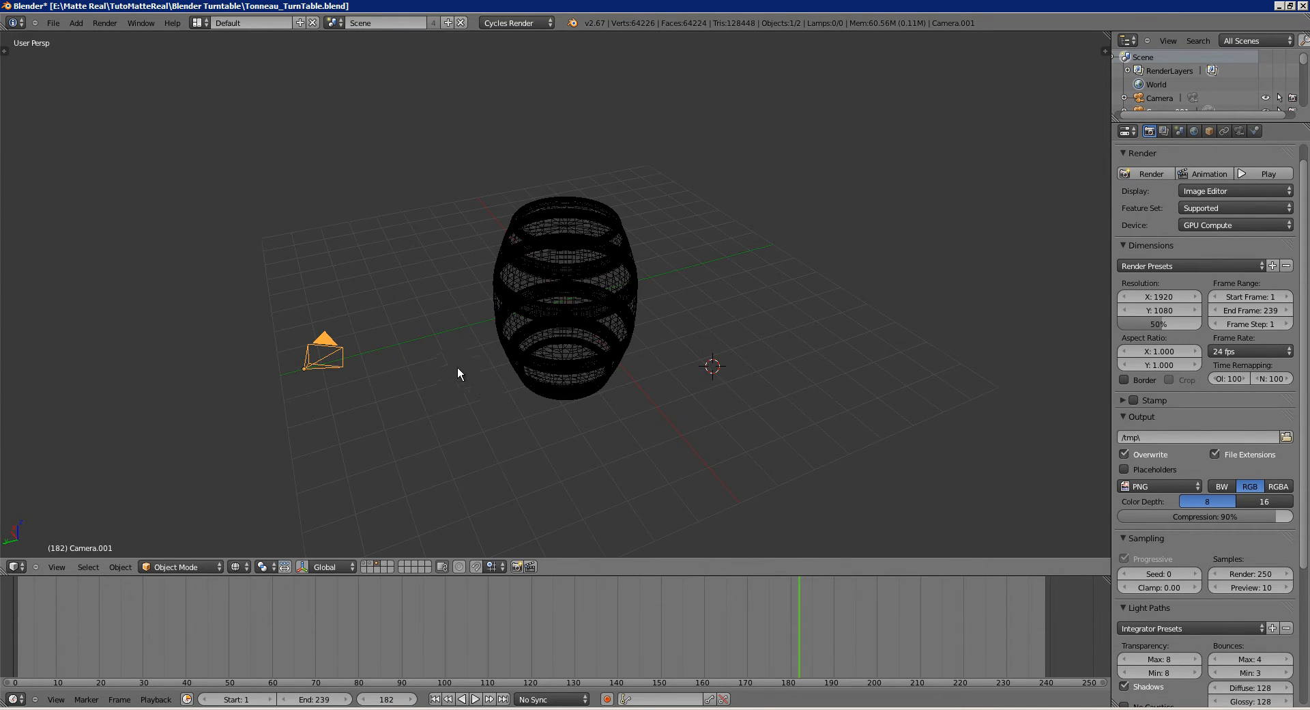
# Reset the new camera's X, Y and Z rotation to 0°.
pyautogui.moveTo(456, 371); pyautogui.dragTo(476, 388, button='middle')
pyautogui.moveTo(1109, 87); pyautogui.dragTo(1092, 160, button='middle')
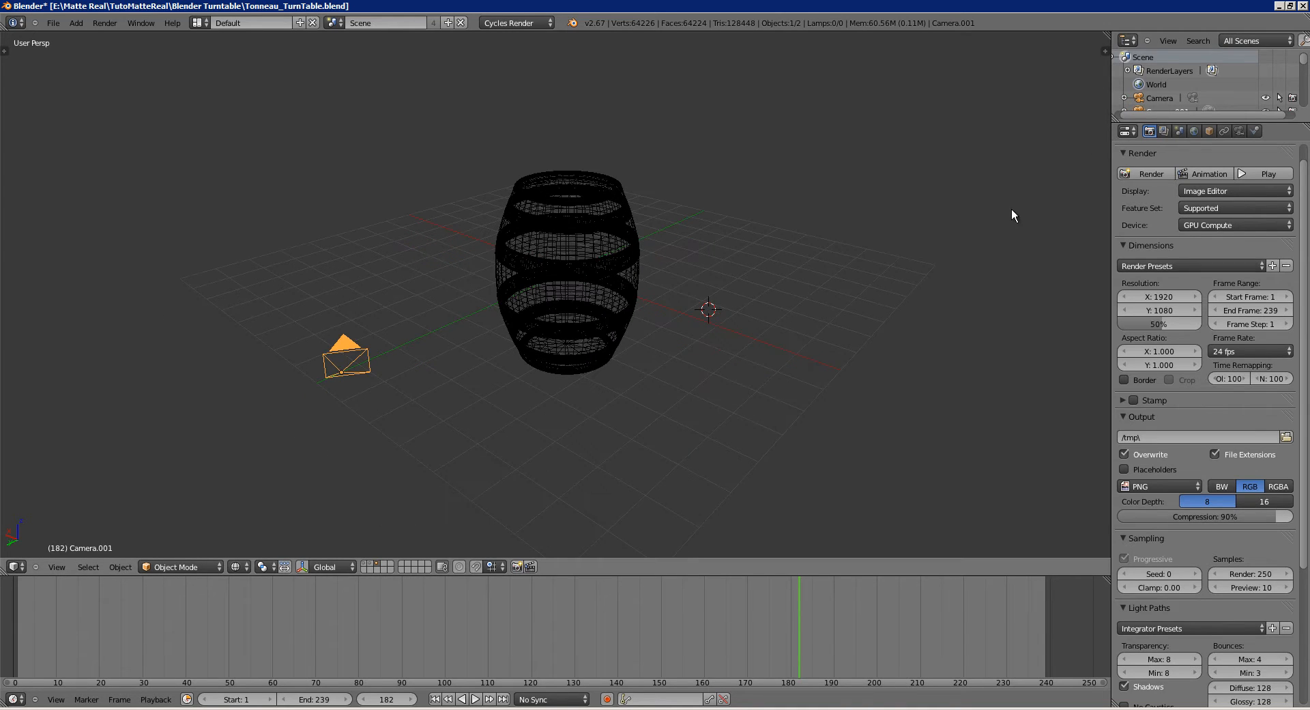
pyautogui.press('n')
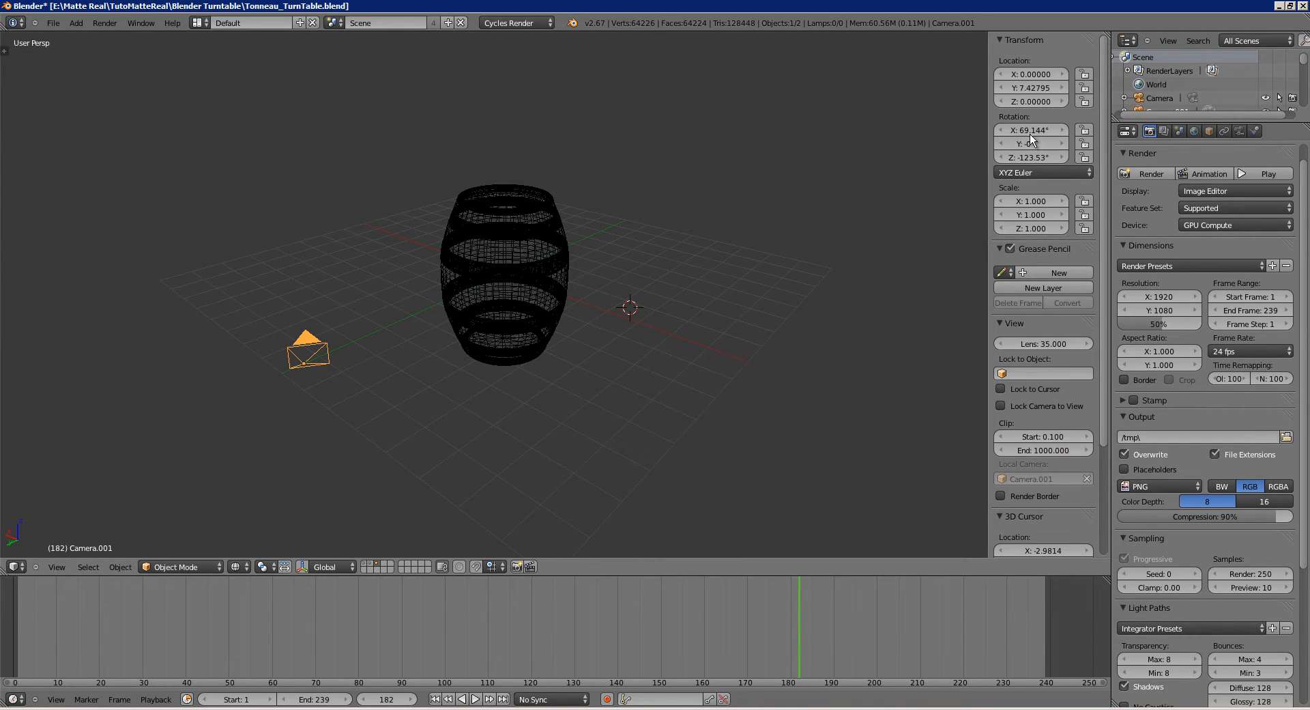
pyautogui.write('0')
pyautogui.press('Tab')
pyautogui.write('0')
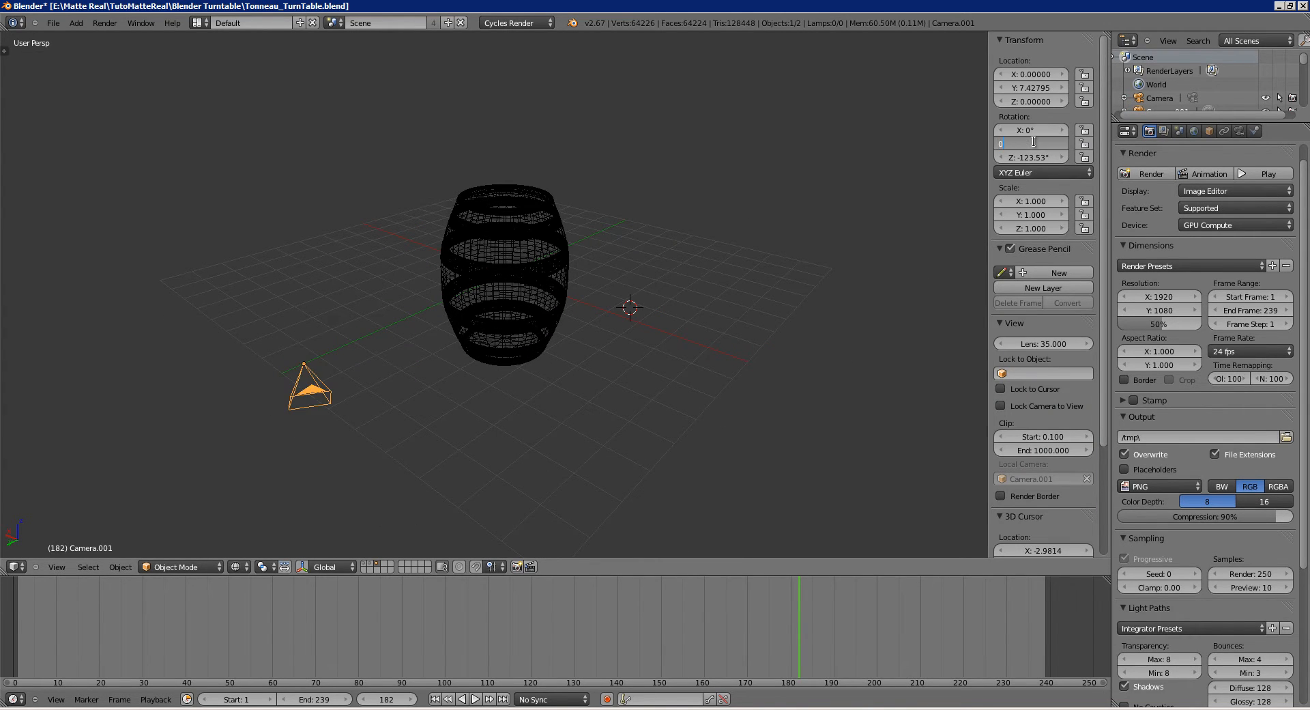
pyautogui.press('Tab')
pyautogui.write('0')
pyautogui.press('Return')
# Rotate the camera 90° around the global X axis.
pyautogui.moveTo(287, 328); pyautogui.dragTo(367, 349, button='middle')
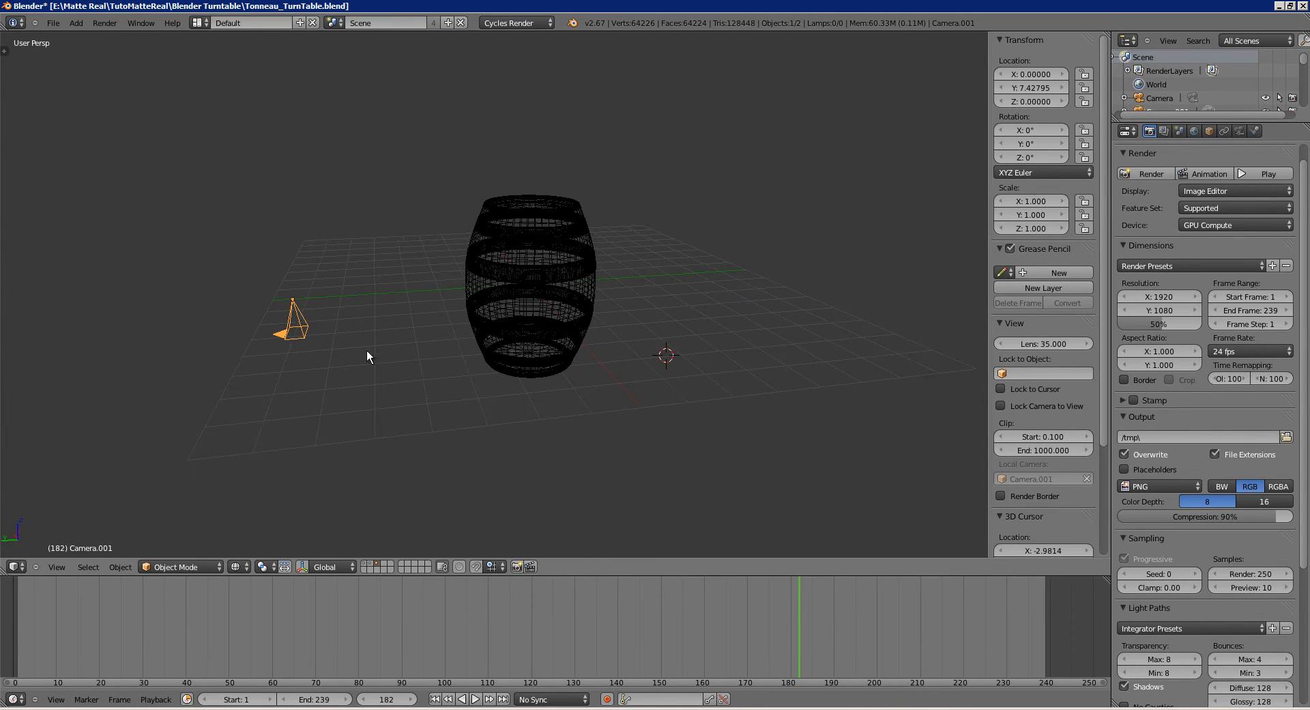
pyautogui.write('rx')
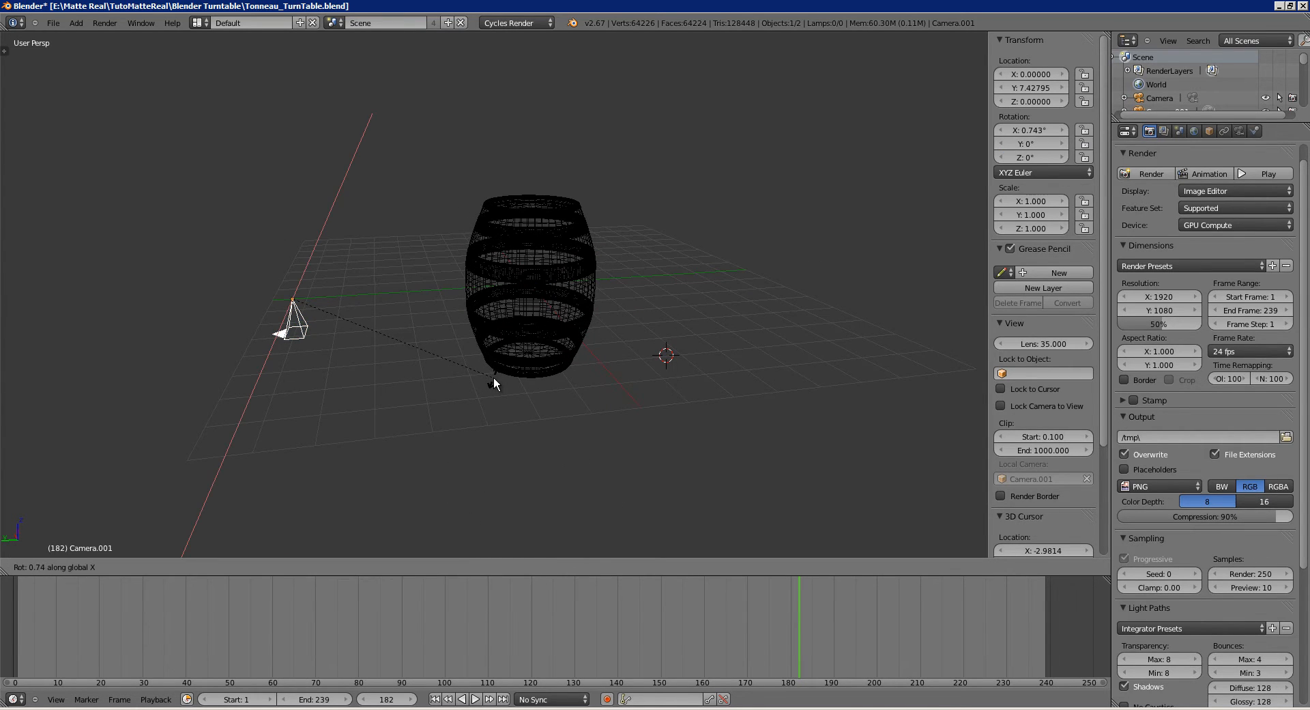
pyautogui.write('90')
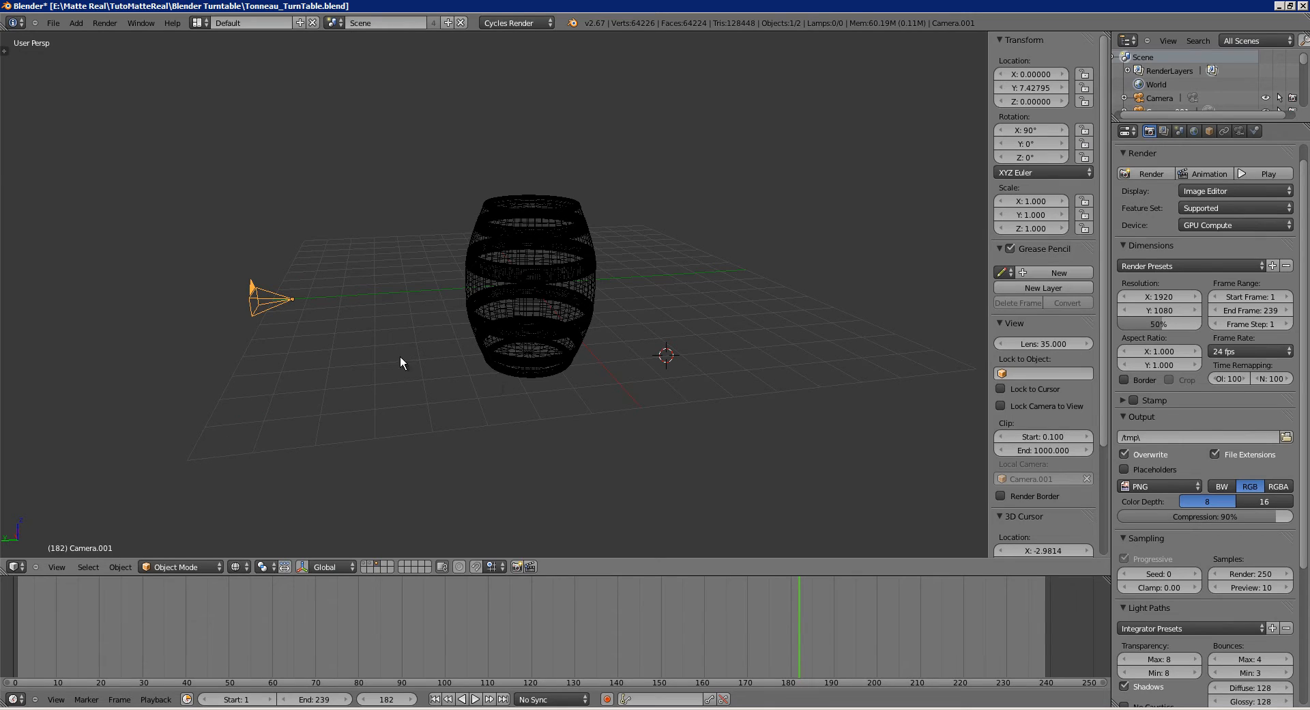
# Move the camera along Y to about -10.56 in front of the barrel, and look through it in solid shading.
pyautogui.press('g')
pyautogui.press('y')
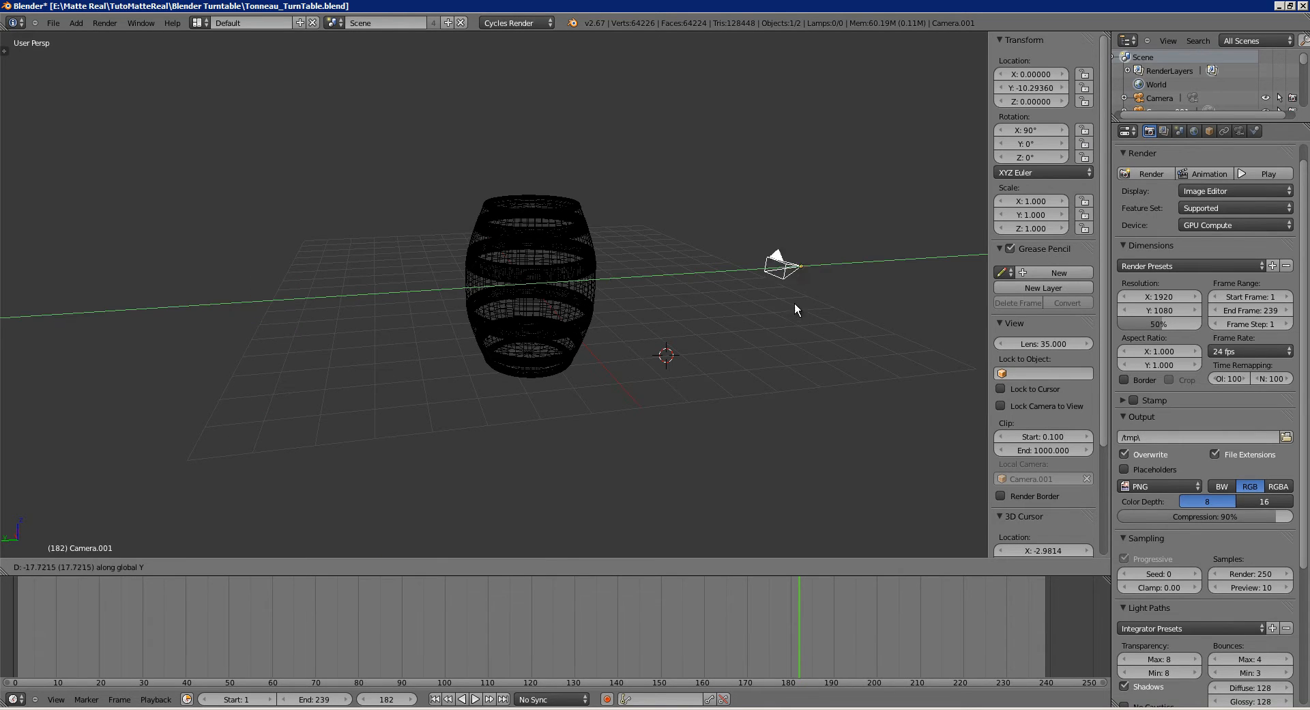
pyautogui.click(786, 304)
pyautogui.moveTo(785, 306)
pyautogui.keyDown('shift'); pyautogui.mouseDown(button='middle')
pyautogui.moveTo(615, 439)
pyautogui.moveTo(600, 360)
pyautogui.moveTo(574, 362)
pyautogui.mouseUp(button='middle'); pyautogui.keyUp('shift')
pyautogui.press('z')
pyautogui.press('KP_0')
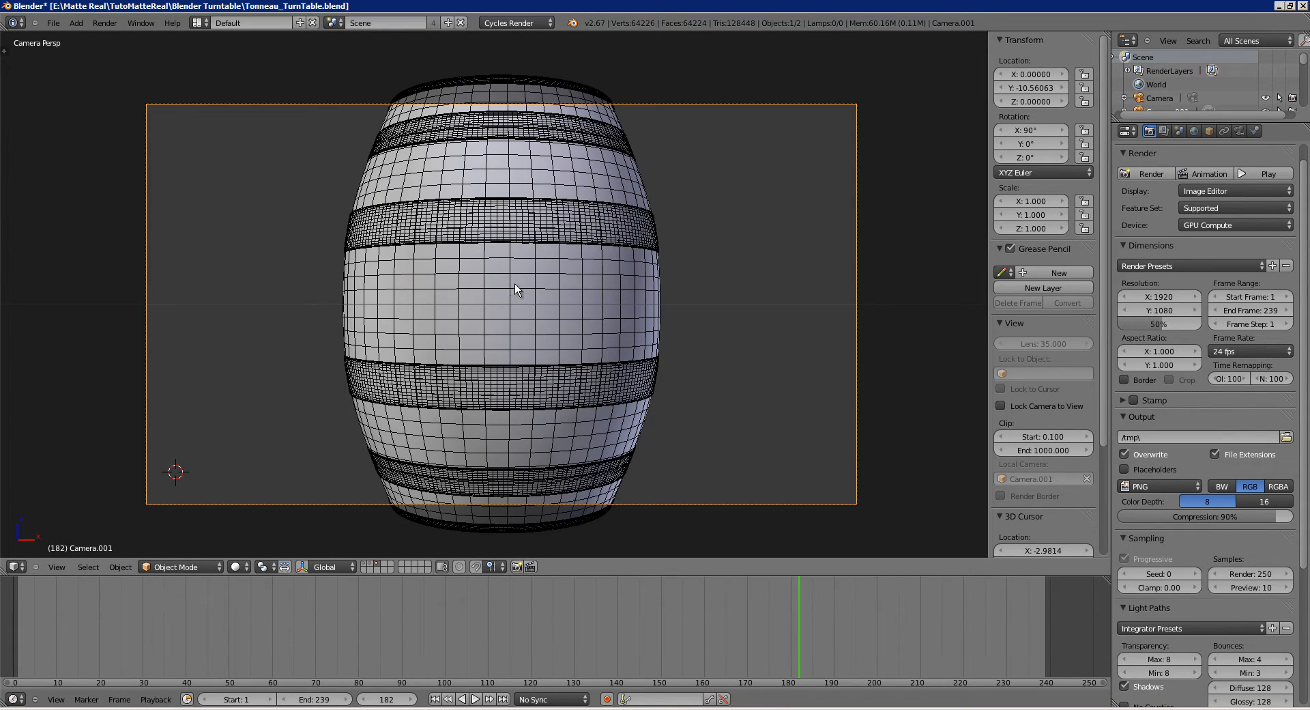
# Move the camera back along Y to about -13.55 so the whole barrel fits within the frame.
pyautogui.press('g')
pyautogui.press('y')
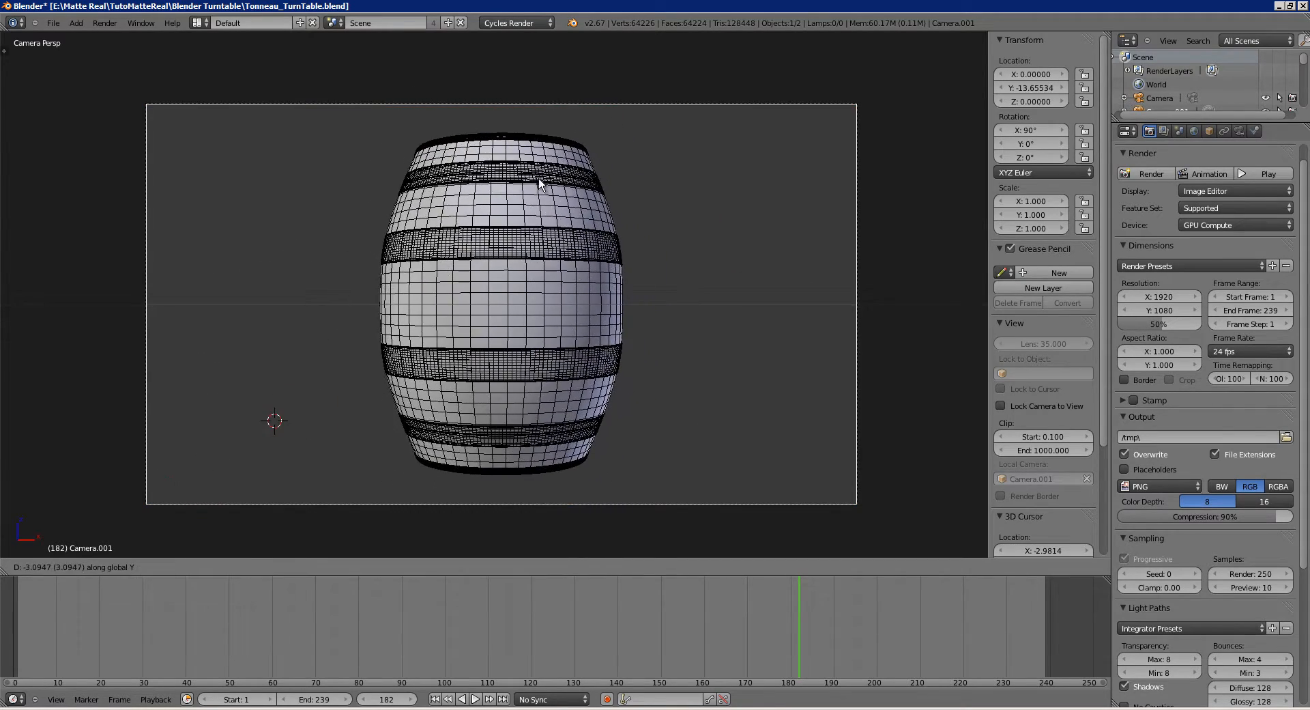
pyautogui.click(539, 184)
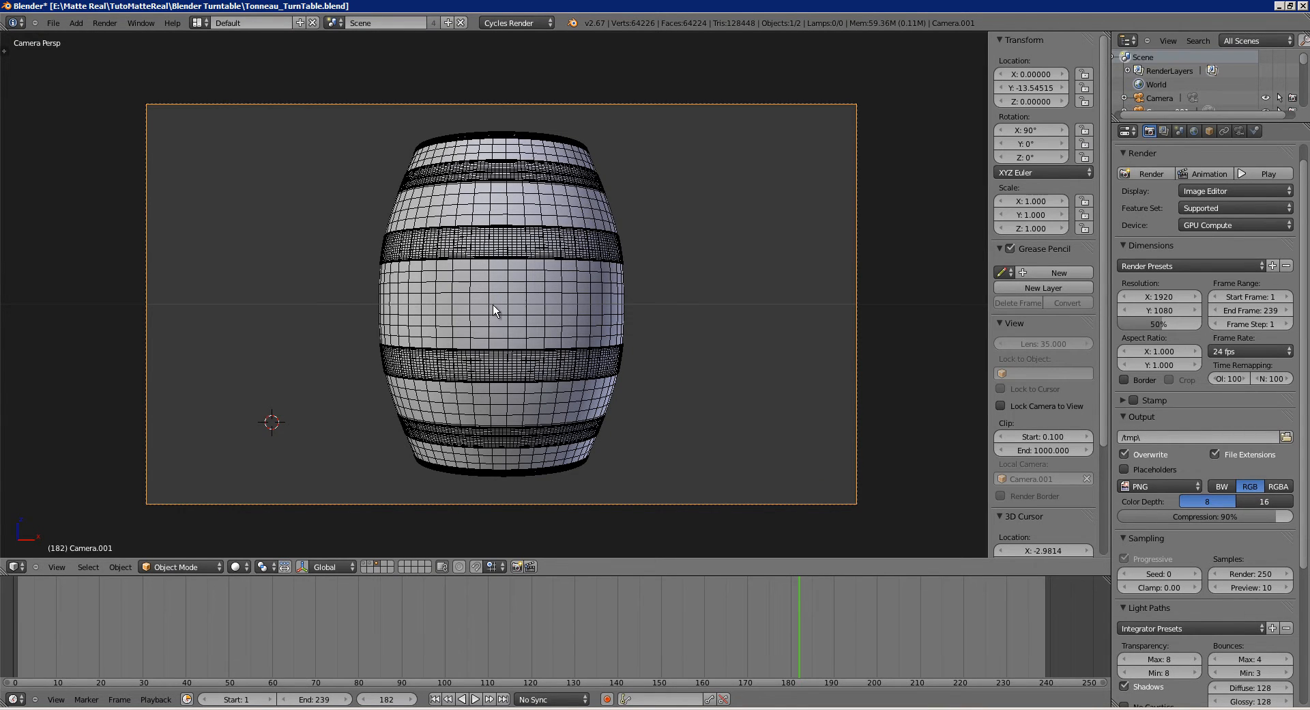
# Examine the camera's placement from outside, then play the barrel's rotation through the camera view.
pyautogui.moveTo(493, 304); pyautogui.dragTo(489, 344, button='middle')
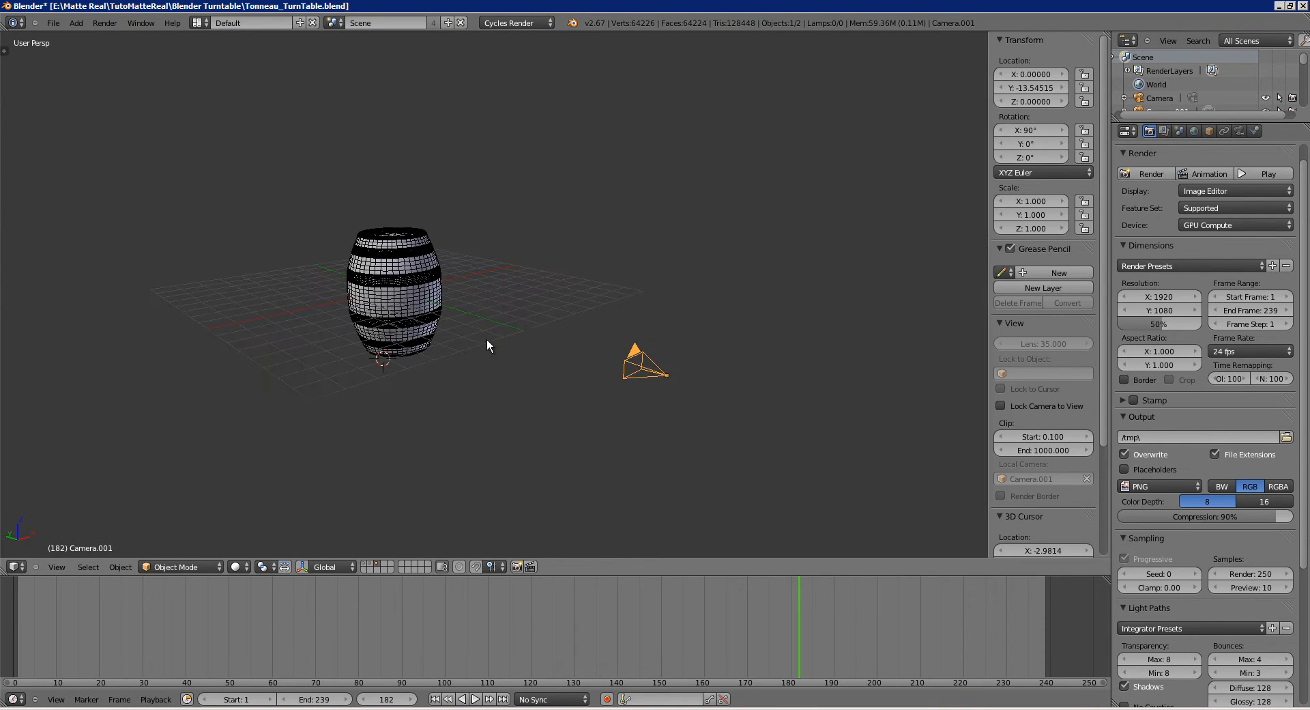
pyautogui.press('KP_0')
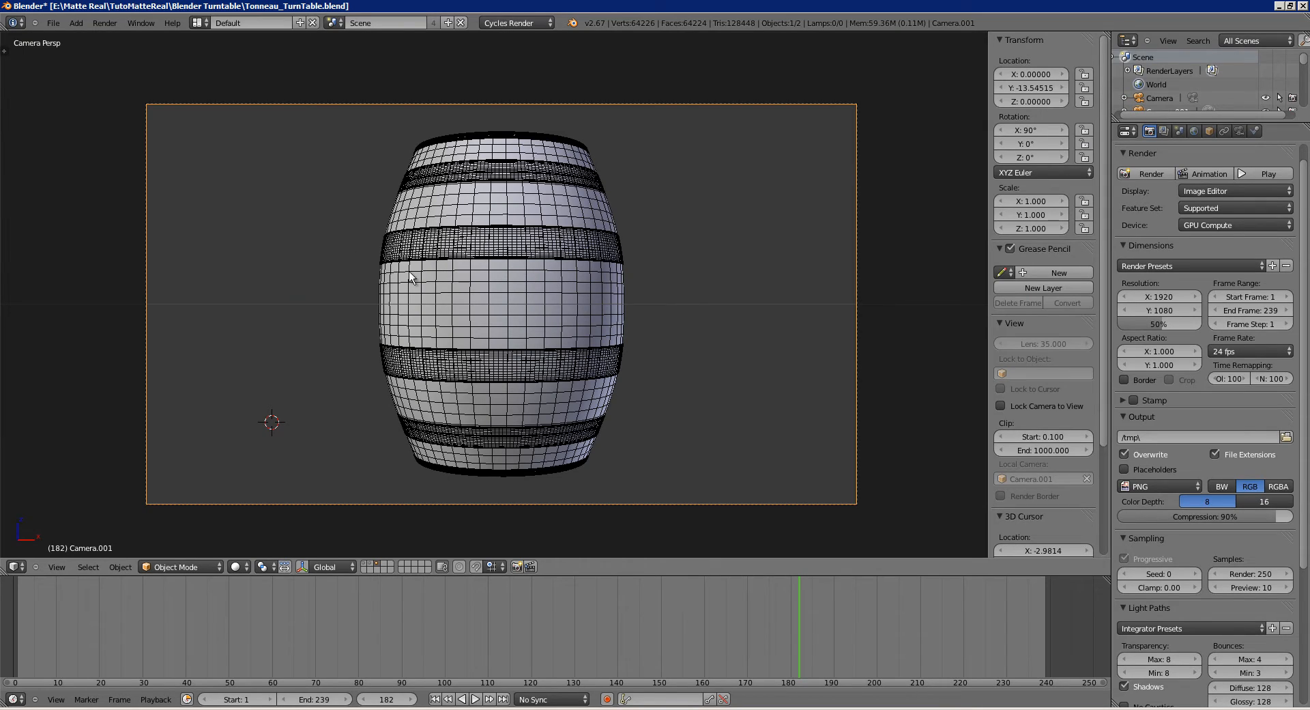
pyautogui.hotkey('alt', 'a')
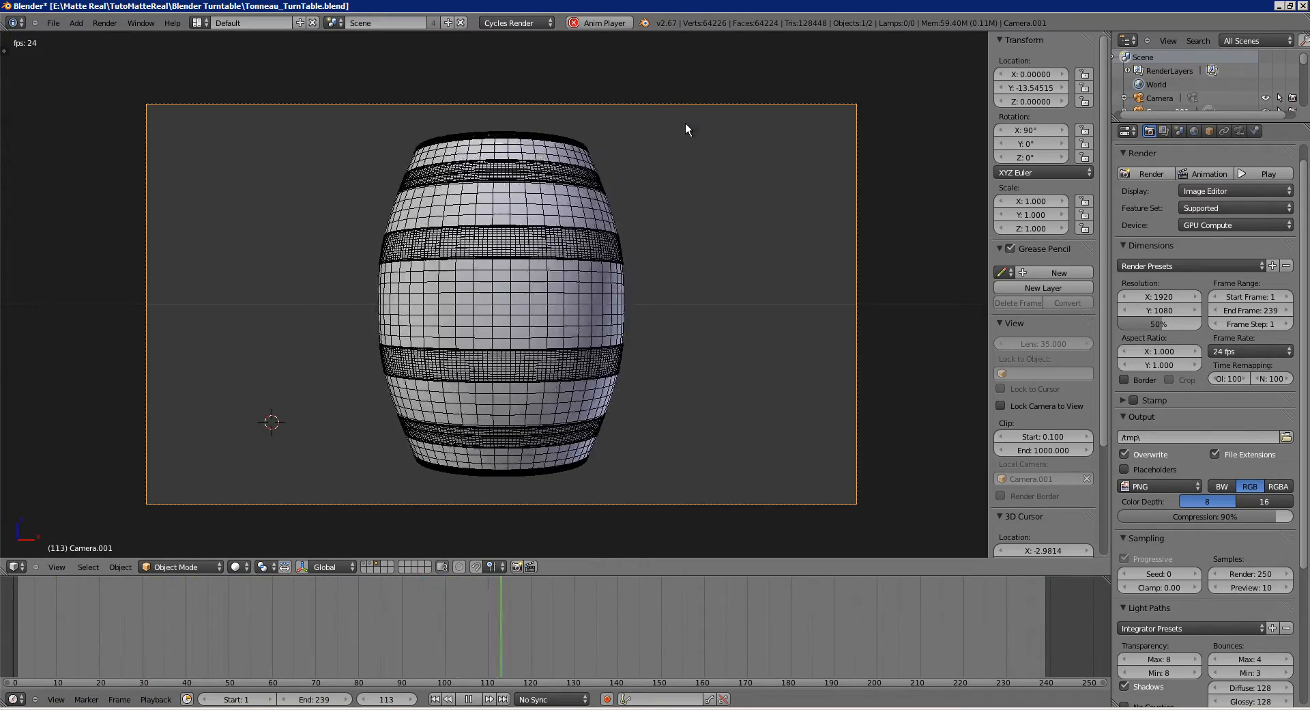
pyautogui.hotkey('alt', 'a')
# Leave the camera view and reset the 3D cursor to the scene's origin.
pyautogui.hotkey('shift', 'a')
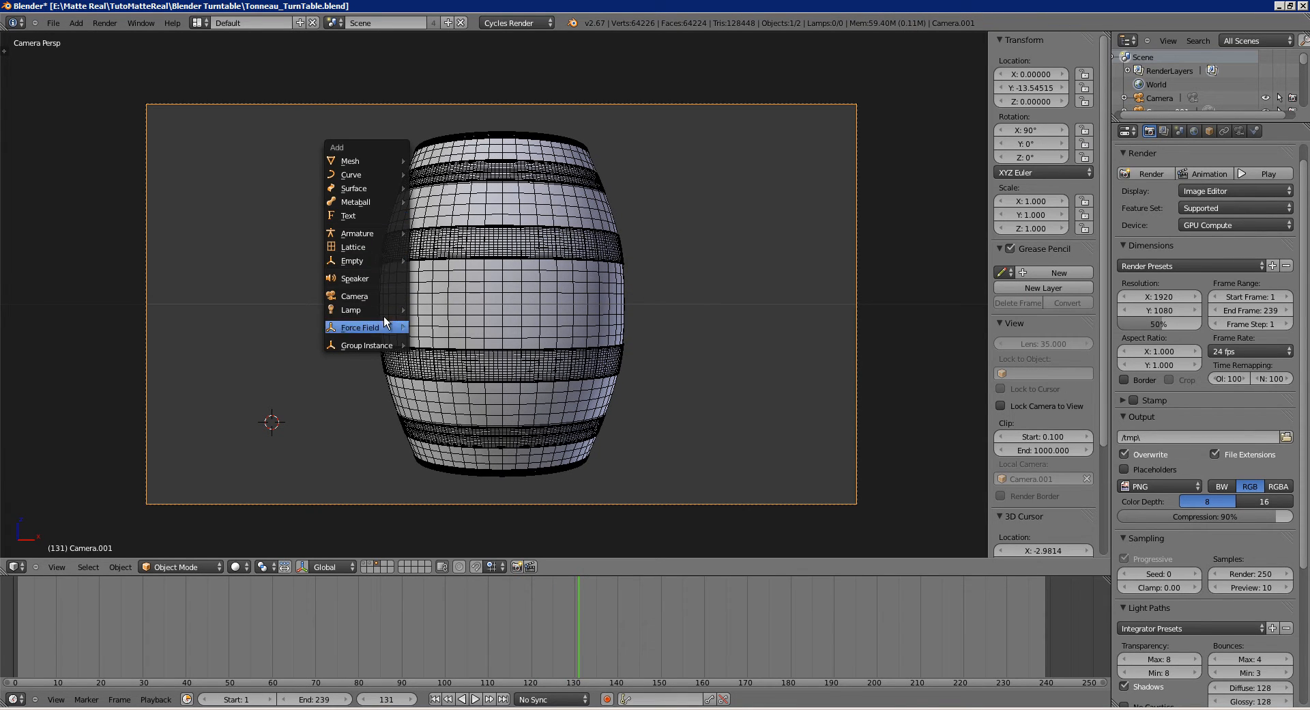
pyautogui.moveTo(392, 327)
pyautogui.click(441, 306)
pyautogui.press('KP_0')
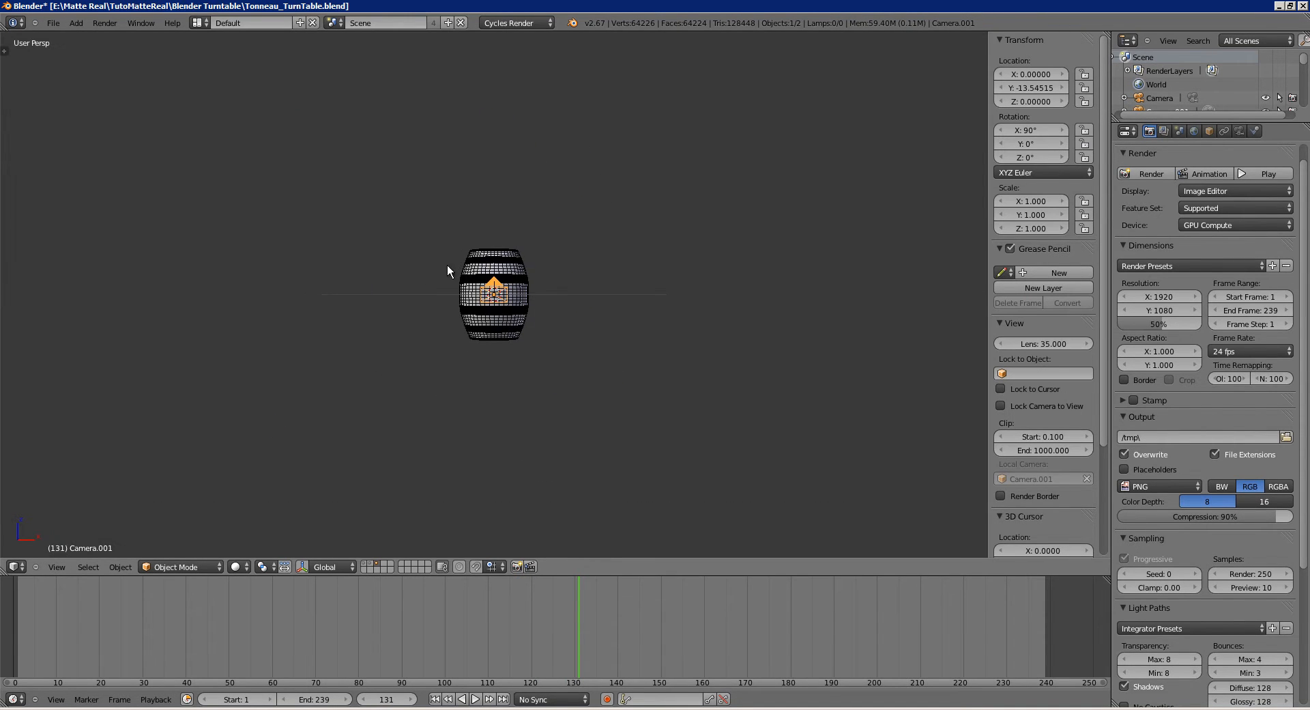
# Add a Point lamp at the origin and move it beside and above the barrel, to about X -3.88 and Z 2.50.
pyautogui.moveTo(448, 270)
pyautogui.mouseDown(button='middle')
pyautogui.moveTo(468, 302)
pyautogui.moveTo(454, 269)
pyautogui.mouseUp(button='middle')
pyautogui.hotkey('shift', 'a')
pyautogui.moveTo(437, 283)
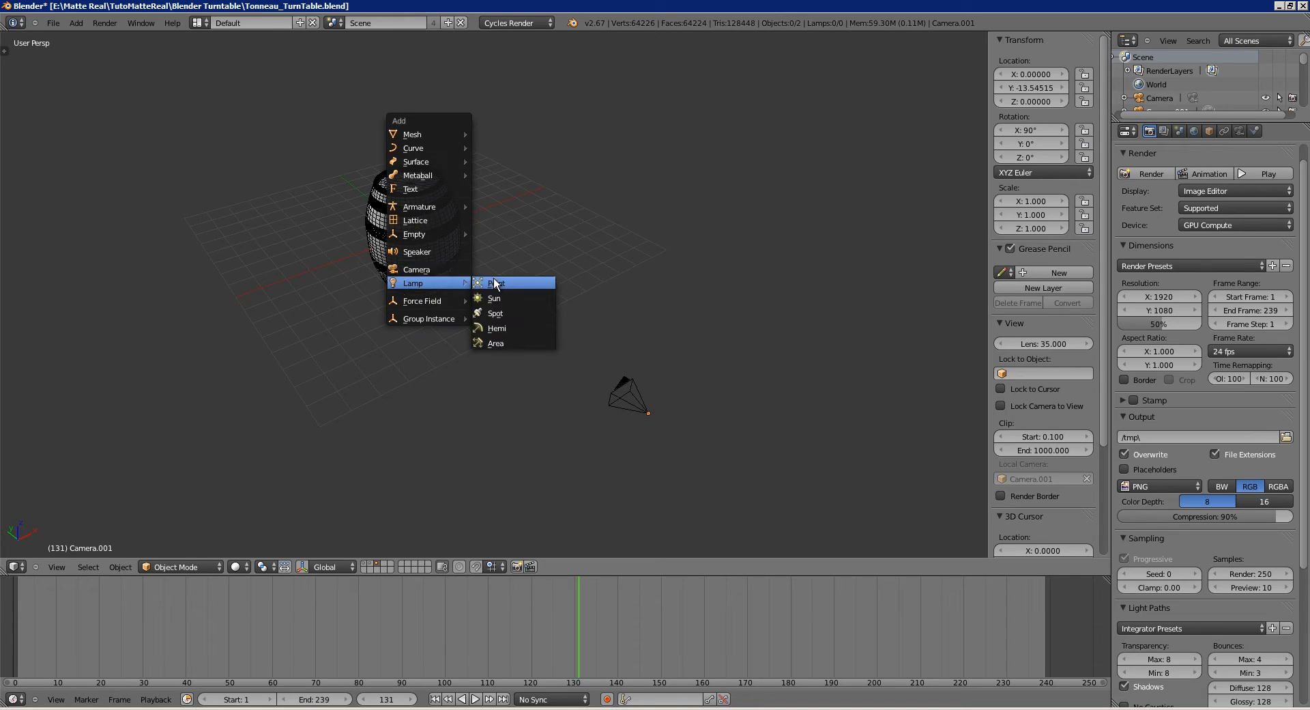
pyautogui.click(493, 281)
pyautogui.press('g')
pyautogui.press('x')
pyautogui.click(413, 317)
pyautogui.press('g')
pyautogui.press('z')
pyautogui.click(413, 263)
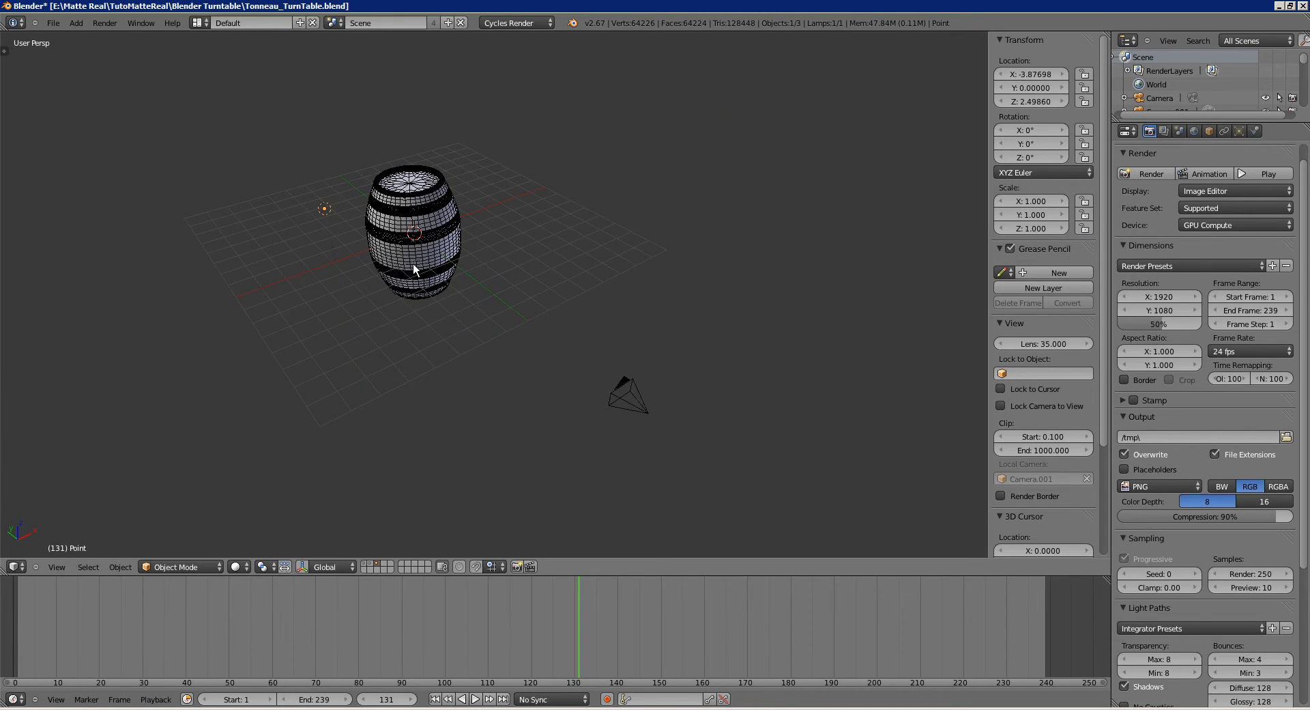
# Preview the lit barrel through the camera in rendered shading, then leave the rendered preview.
pyautogui.press('KP_0')
pyautogui.click(235, 567)
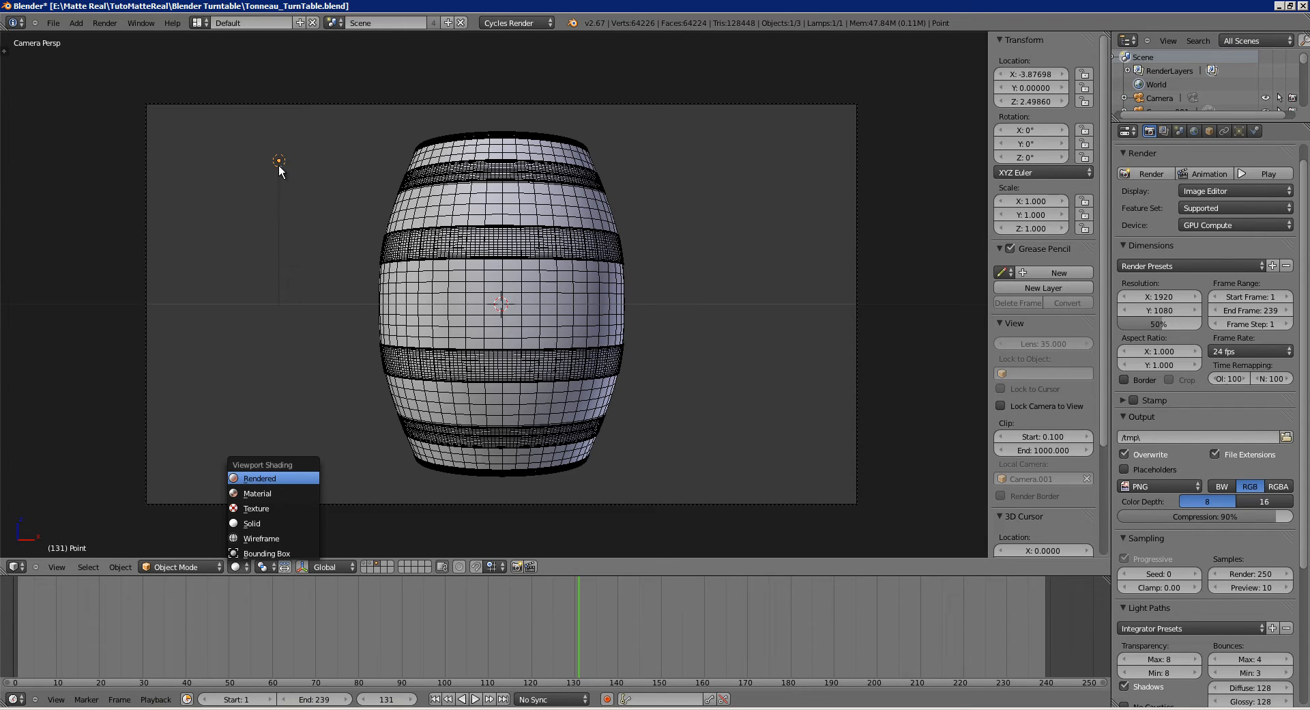
pyautogui.press('Return')
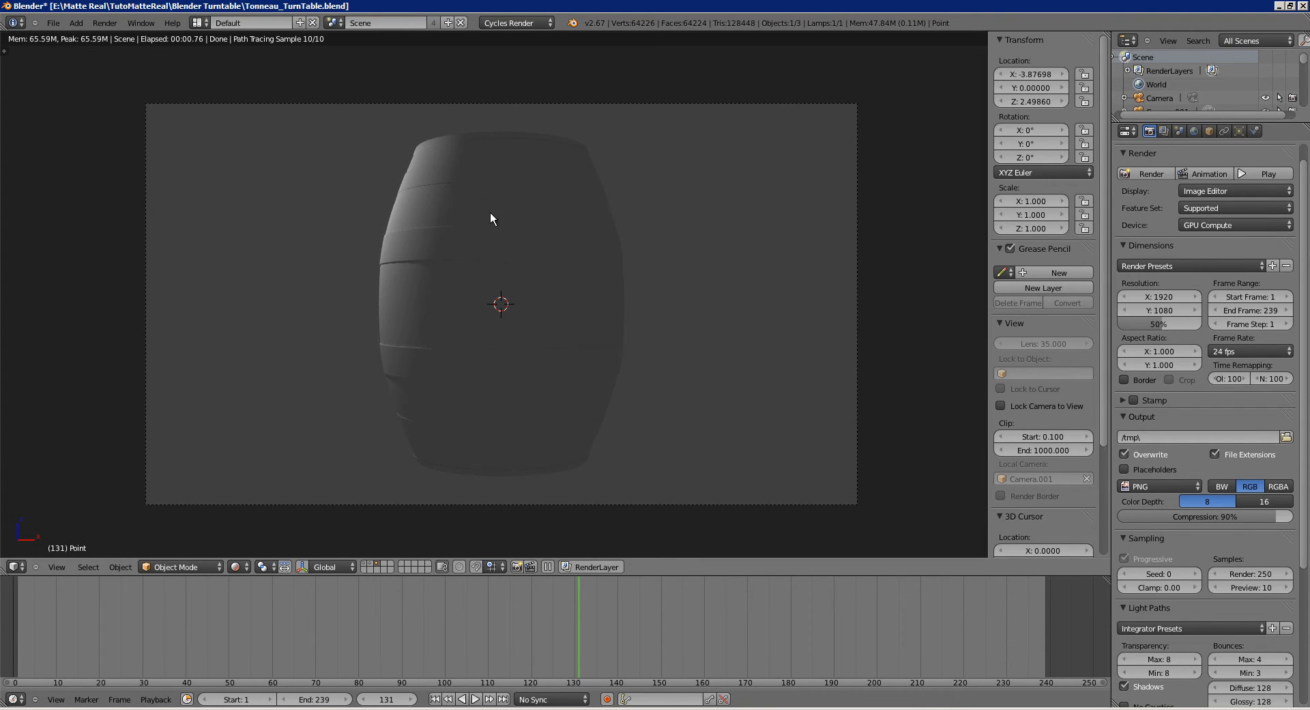
pyautogui.press('z')
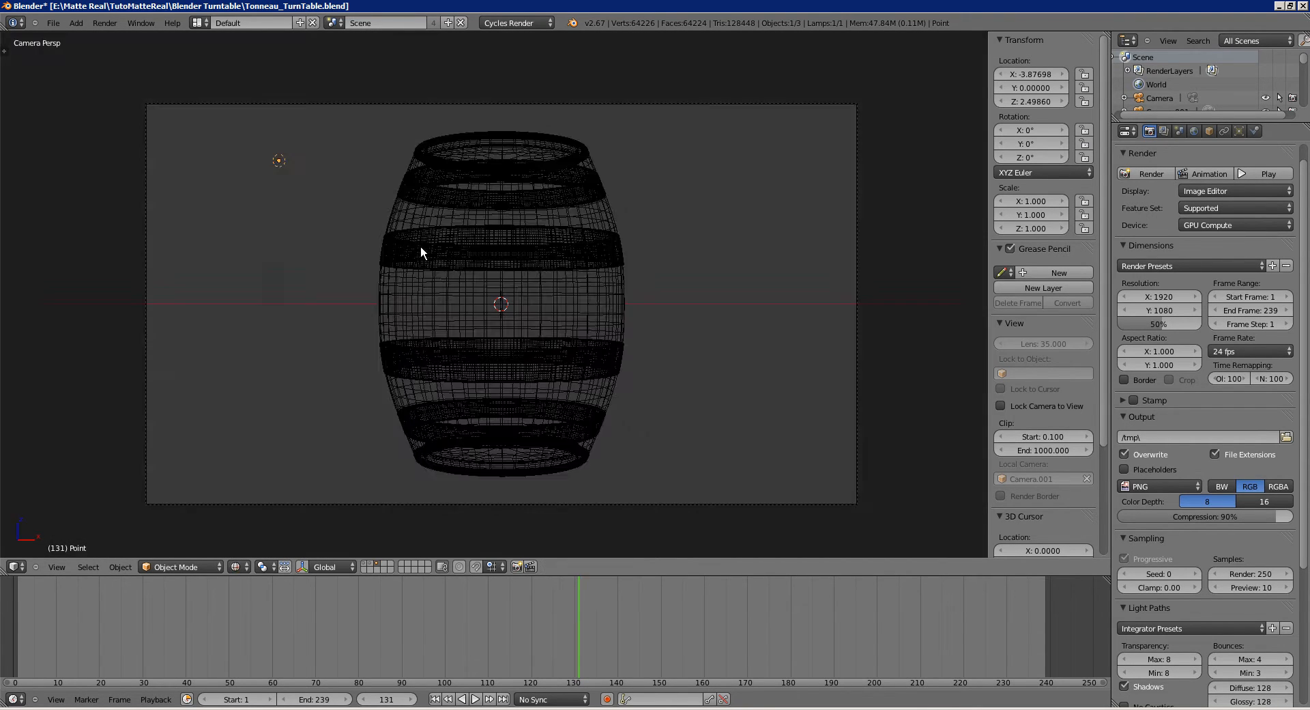
# Raise the camera to about Z 2.27 and tilt it to about 81° in X so it looks down on the barrel.
pyautogui.moveTo(424, 255)
pyautogui.mouseDown(button='middle')
pyautogui.moveTo(392, 321)
pyautogui.moveTo(456, 284)
pyautogui.moveTo(427, 299)
pyautogui.moveTo(501, 297)
pyautogui.moveTo(491, 334)
pyautogui.moveTo(420, 318)
pyautogui.mouseUp(button='middle')
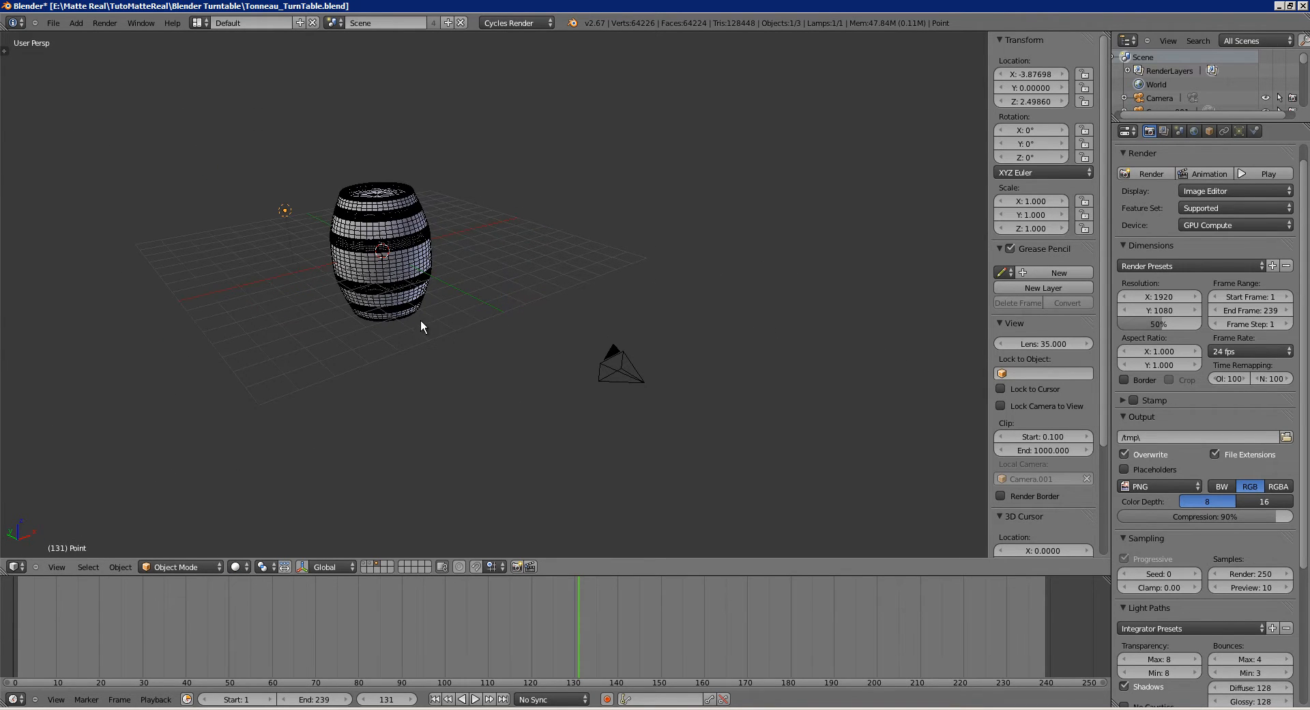
pyautogui.rightClick(606, 367)
pyautogui.press('g')
pyautogui.press('z')
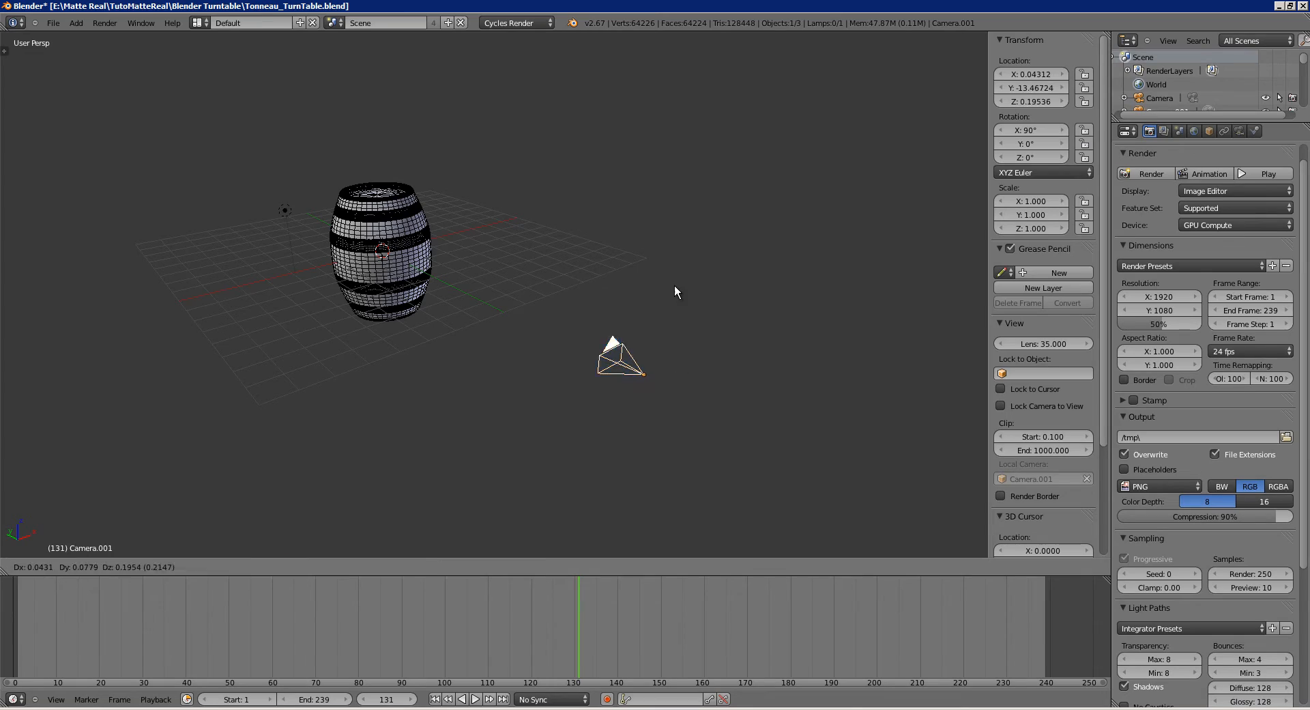
pyautogui.click(670, 273)
pyautogui.press('KP_0')
pyautogui.press('r')
pyautogui.press('x')
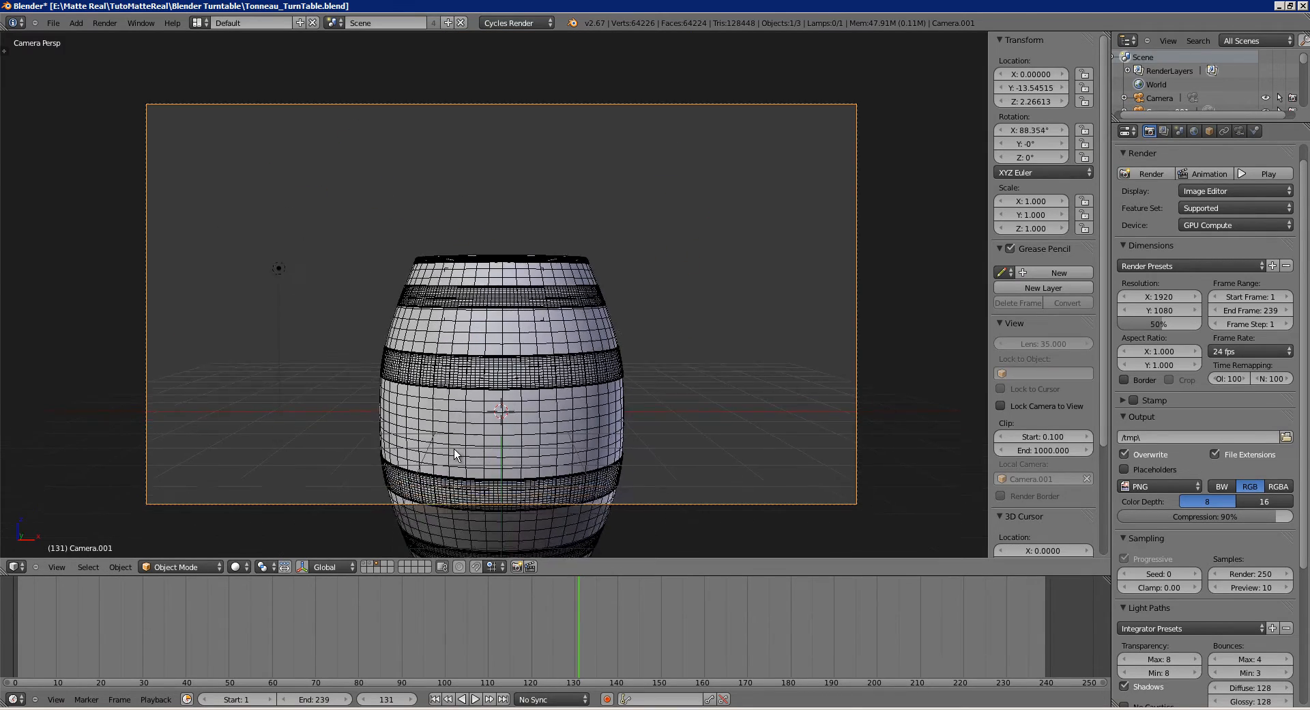
pyautogui.click(486, 320)
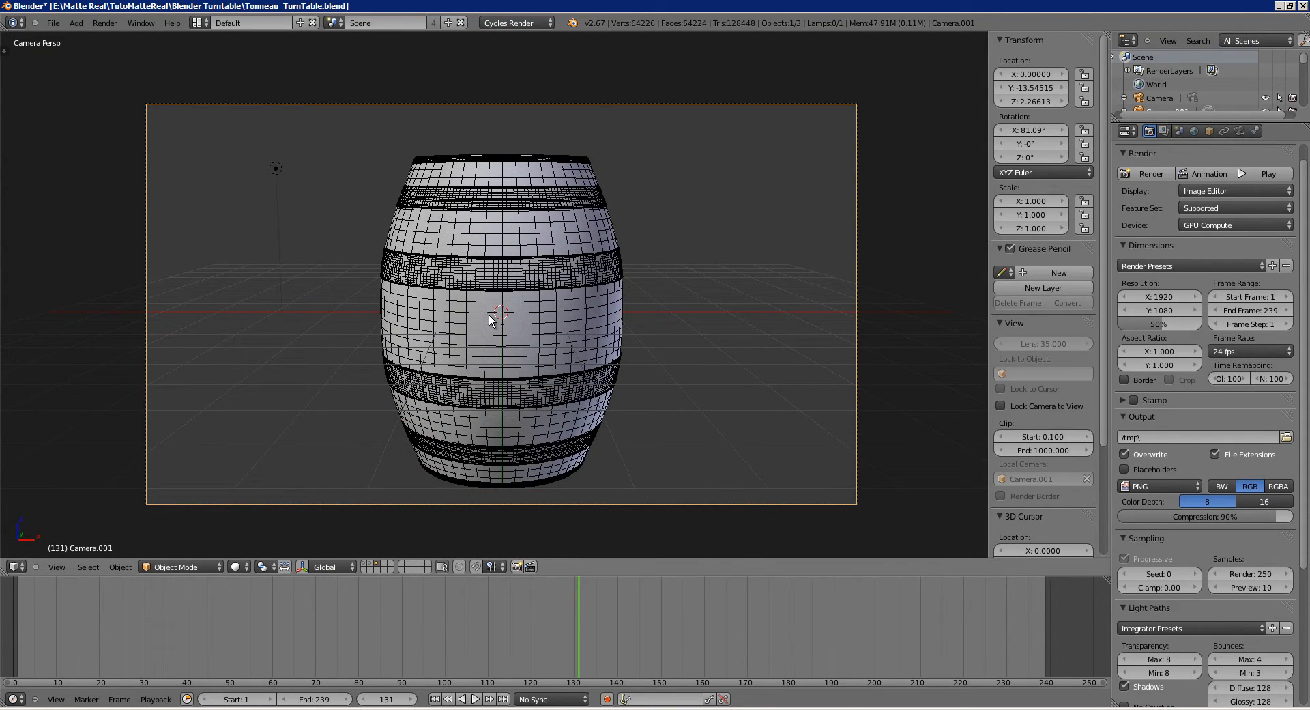
# Move the camera to about X -0.96, Y -13.39, Z 3.26 and rotate it to about X 76.3°, Z -5.1°.
pyautogui.press('g')
pyautogui.click(391, 233)
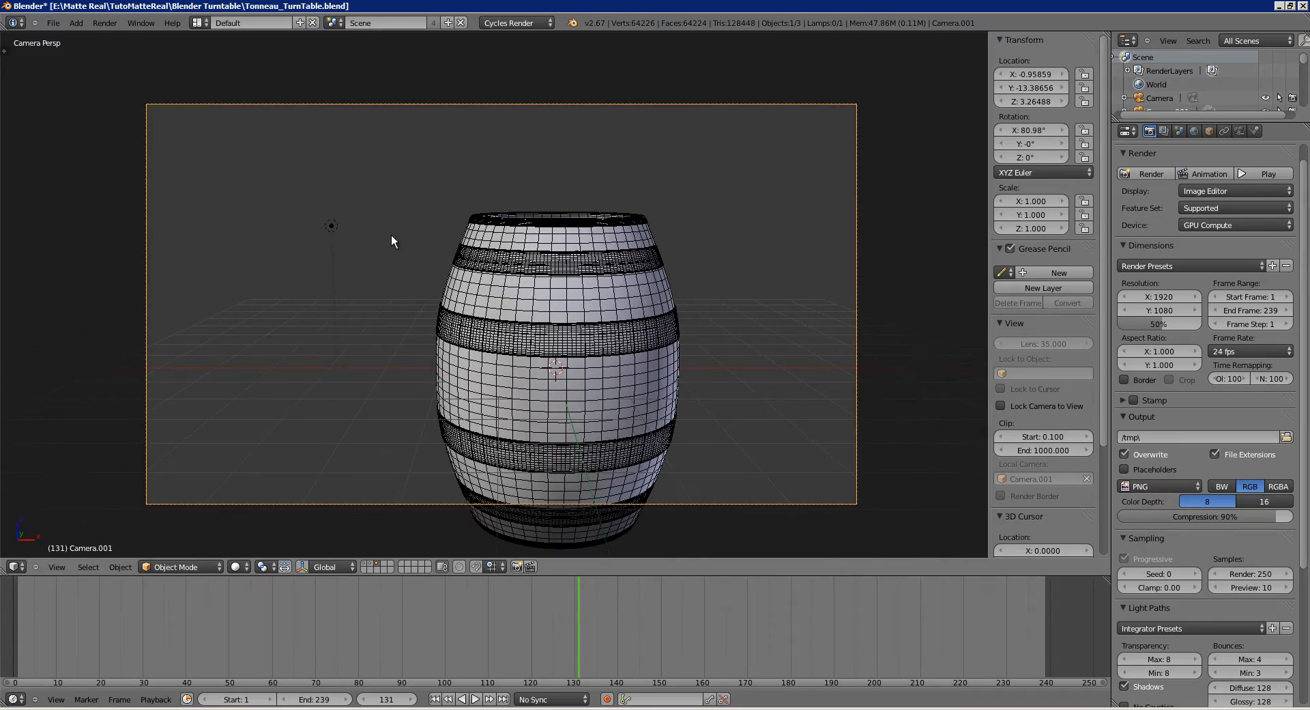
pyautogui.press('r')
pyautogui.press('r')
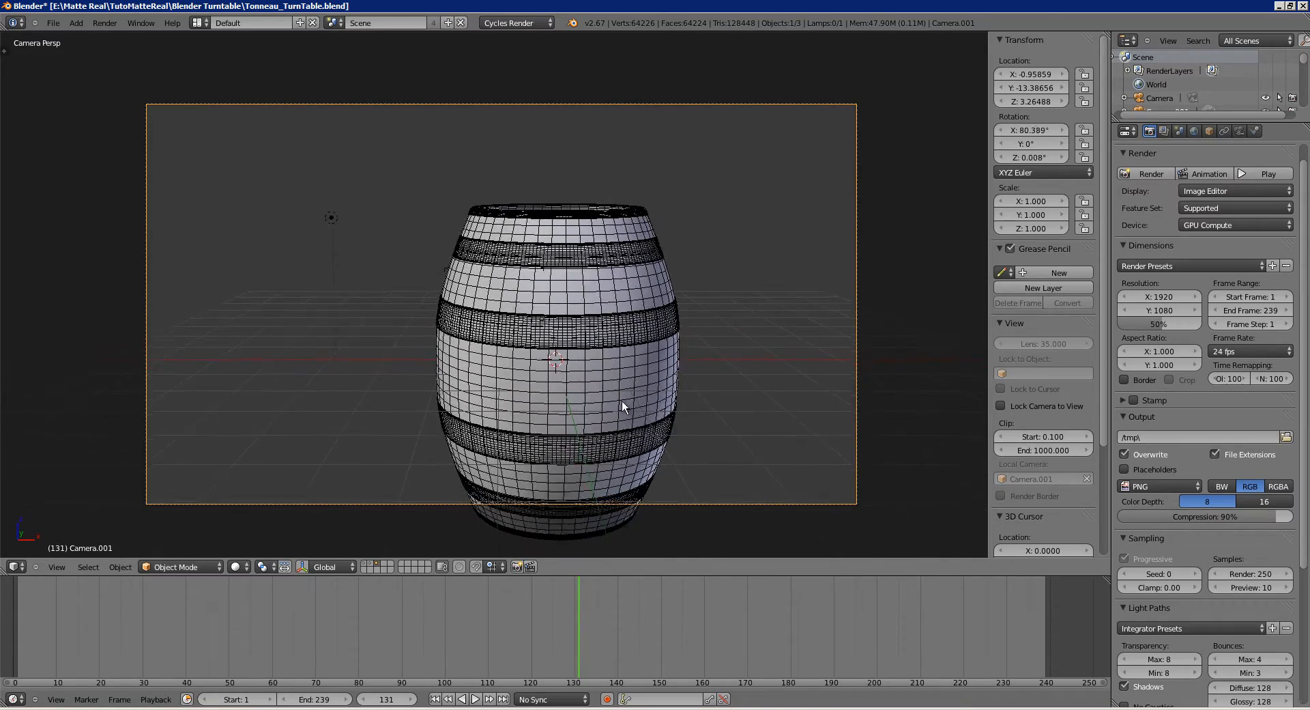
pyautogui.click(707, 421)
pyautogui.click(584, 272)
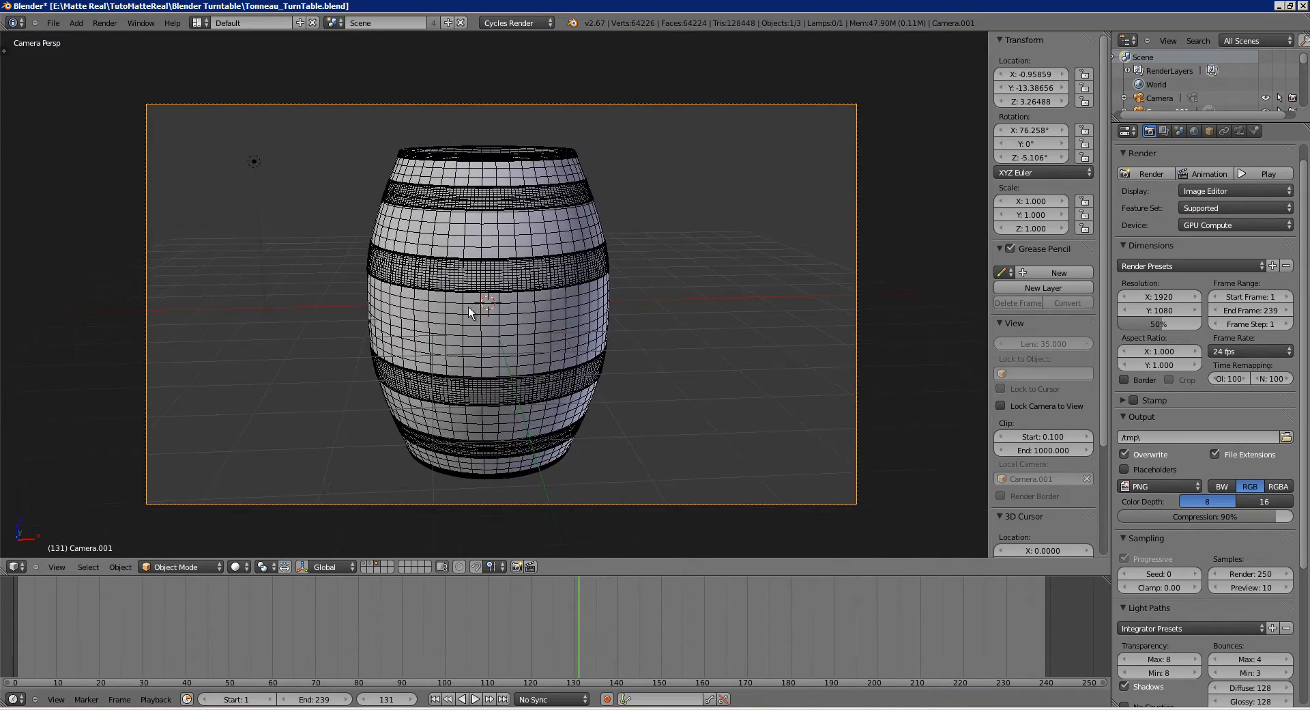
# Shift the camera to about X -1.54, Y -13.21, Z 3.76 and re-aim it at the barrel, to about X 73.5°, Z -8.7°.
pyautogui.keyDown('shift'); pyautogui.moveTo(468, 306); pyautogui.dragTo(503, 319, button='middle'); pyautogui.keyUp('shift')
pyautogui.press('g')
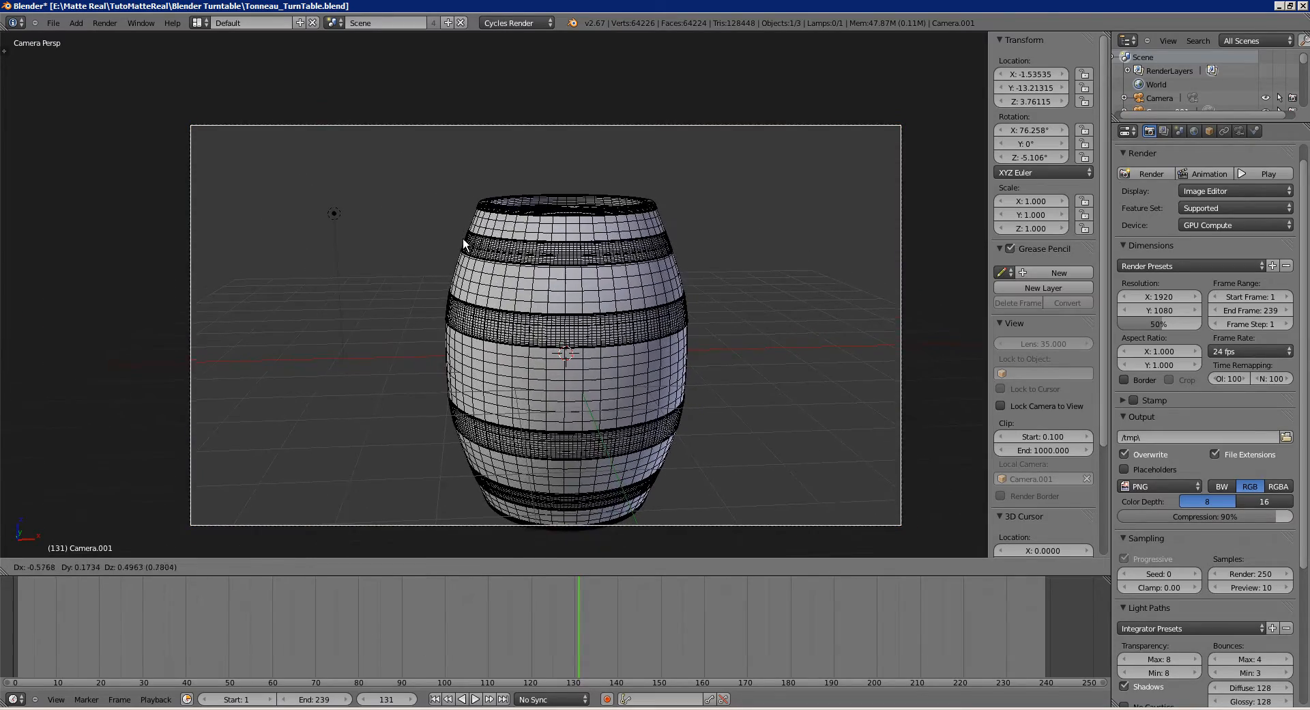
pyautogui.click(463, 236)
pyautogui.hotkey('shift', 'f')
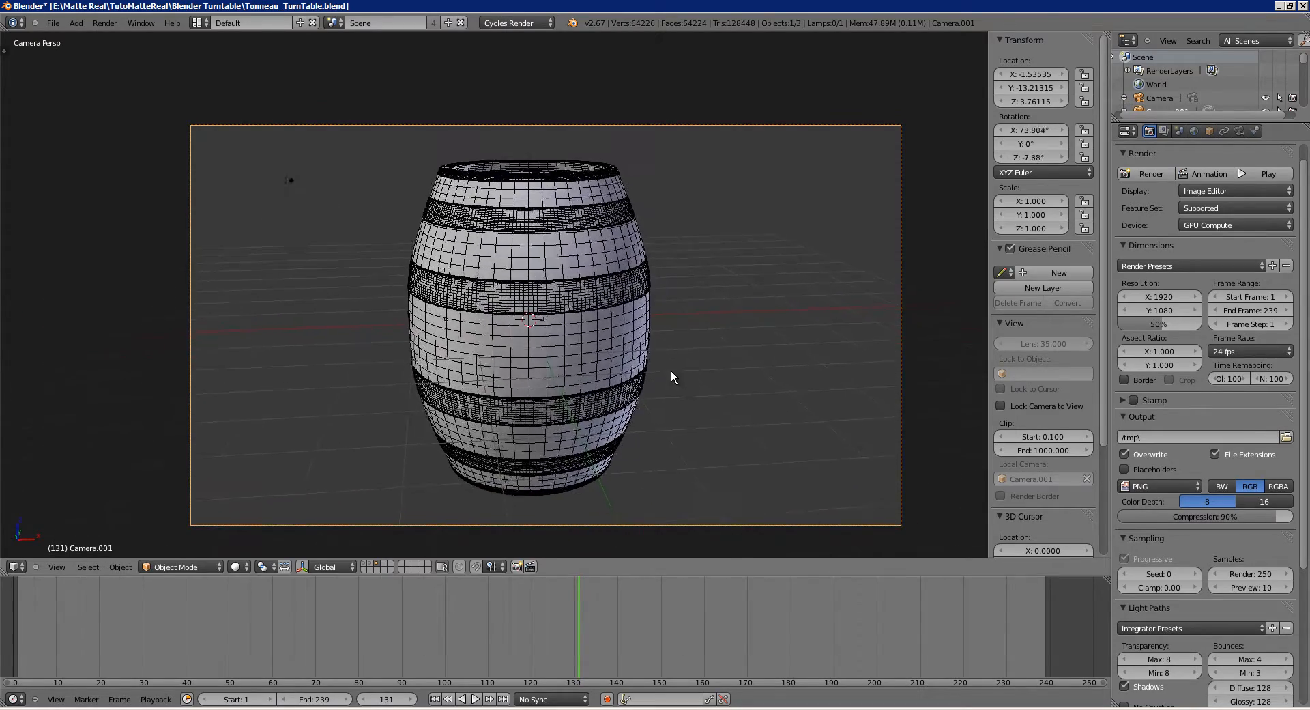
pyautogui.click(637, 337)
# Move the camera to about X -1.87, Y -13.08, Z 4.03 and turn it to about X 72.8°, Z -11.4°.
pyautogui.press('g')
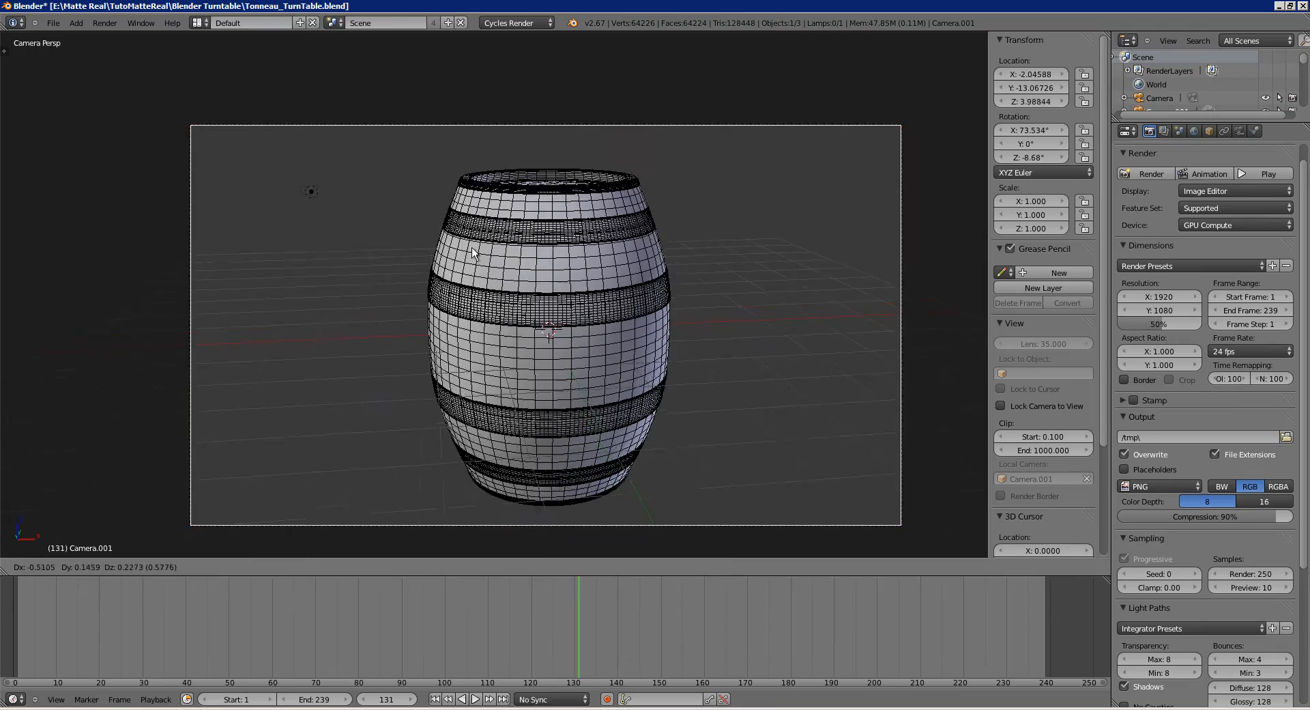
pyautogui.click(460, 260)
pyautogui.hotkey('shift', 'f')
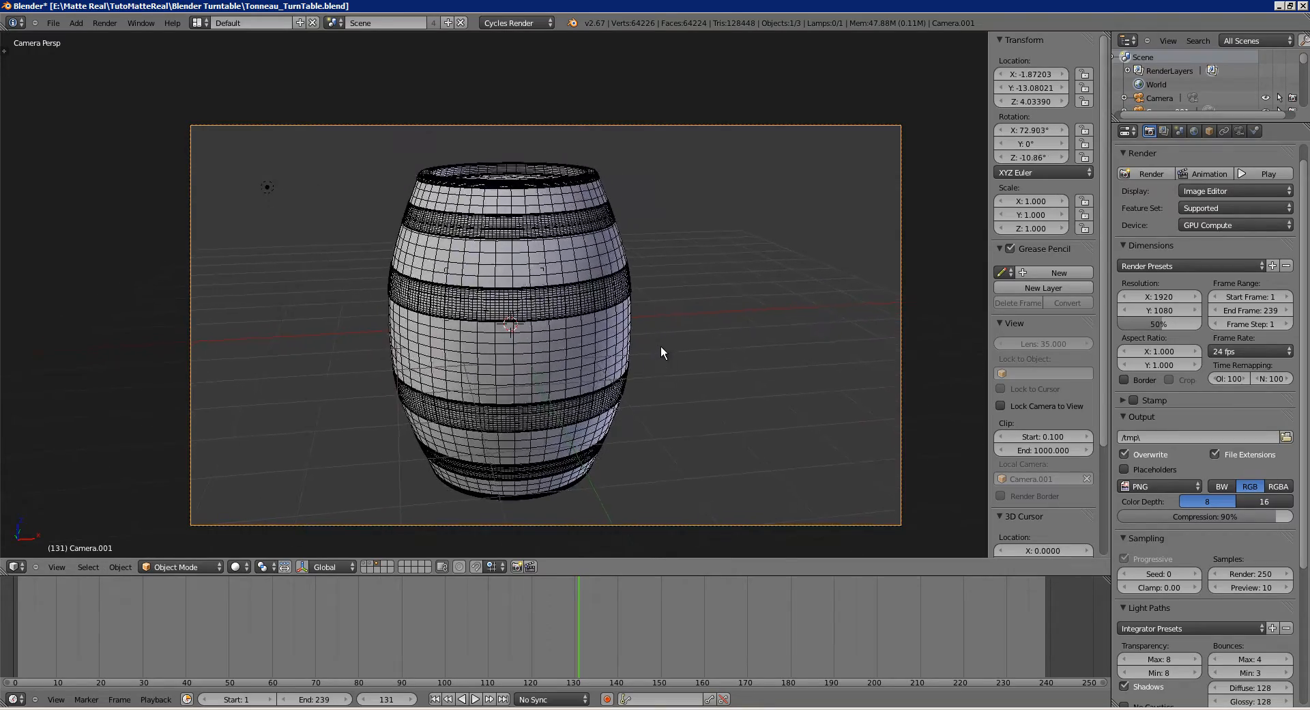
pyautogui.click(648, 340)
# Move the camera to about X -3.10, Y -12.59, Z 4.81, aim it to about X 69.8°, Z -15.0°, and play the animation.
pyautogui.press('g')
pyautogui.click(435, 219)
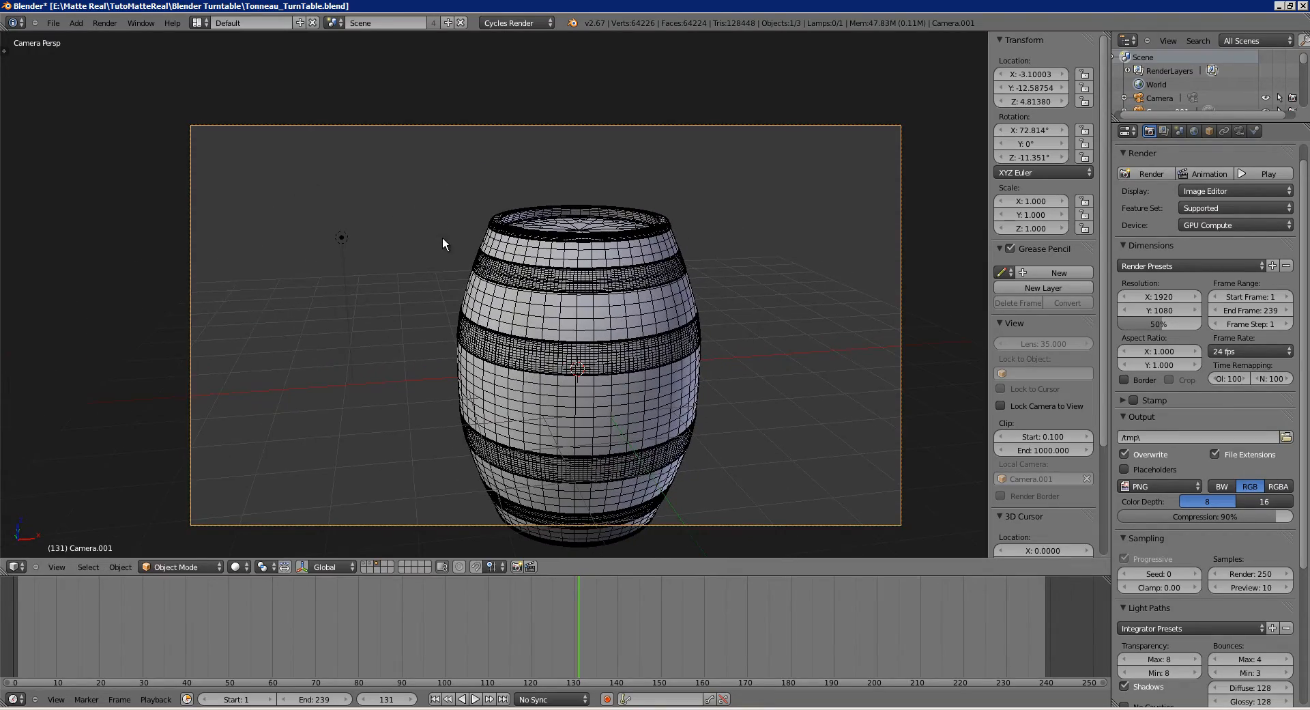
pyautogui.hotkey('shift', 'f')
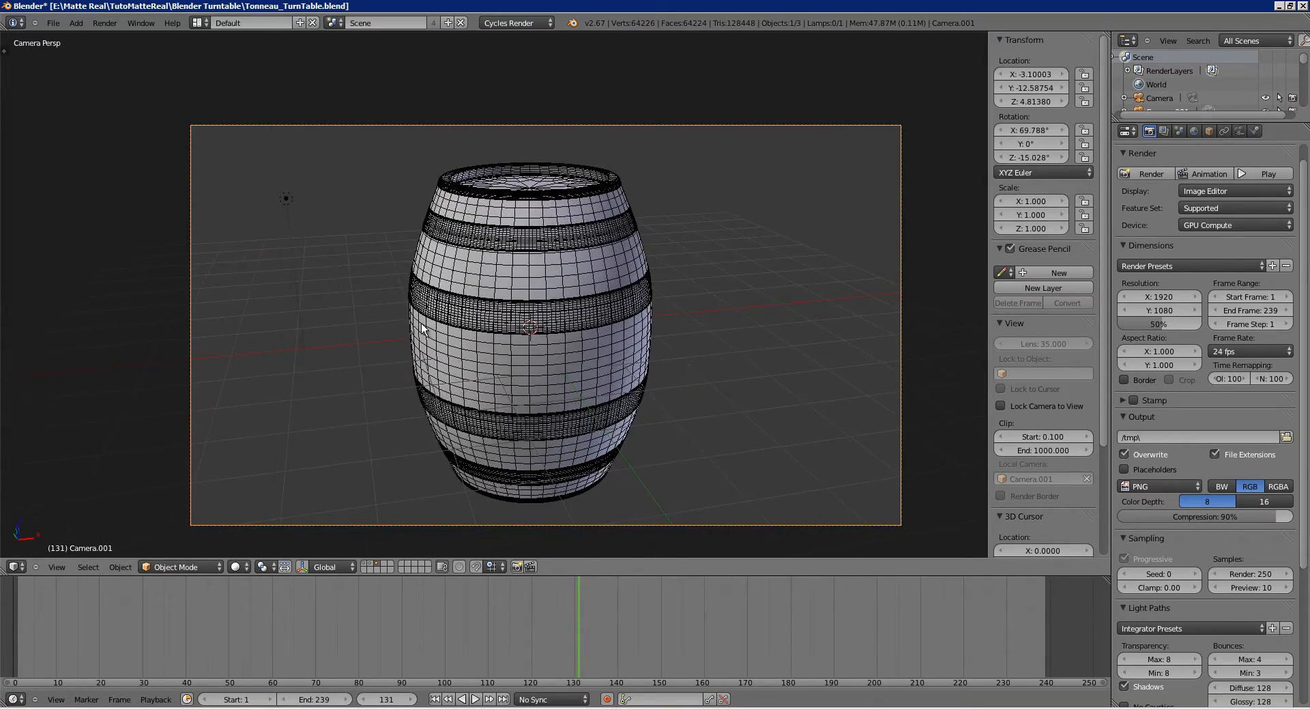
pyautogui.hotkey('alt', 'a')
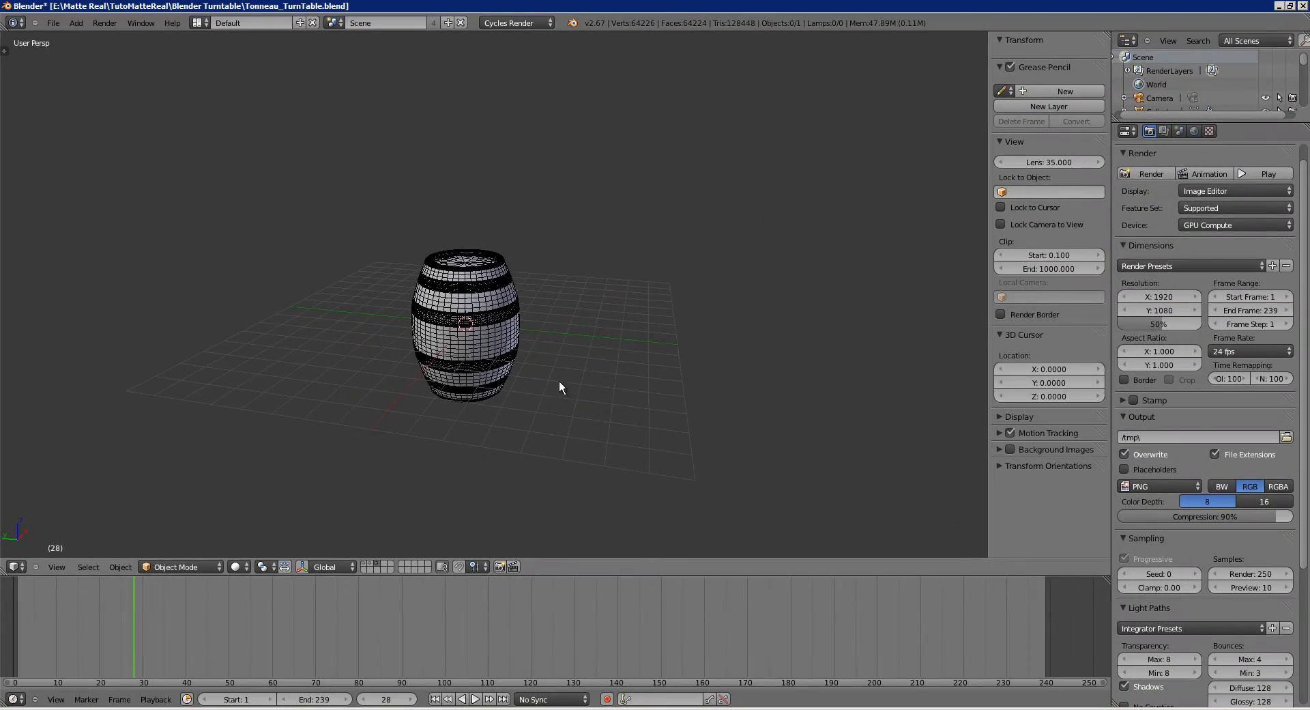
# Clear the barrel's rotation keyframes and set its Z rotation to 0°.
pyautogui.moveTo(562, 383); pyautogui.dragTo(521, 386, button='middle')
pyautogui.rightClick(447, 259)
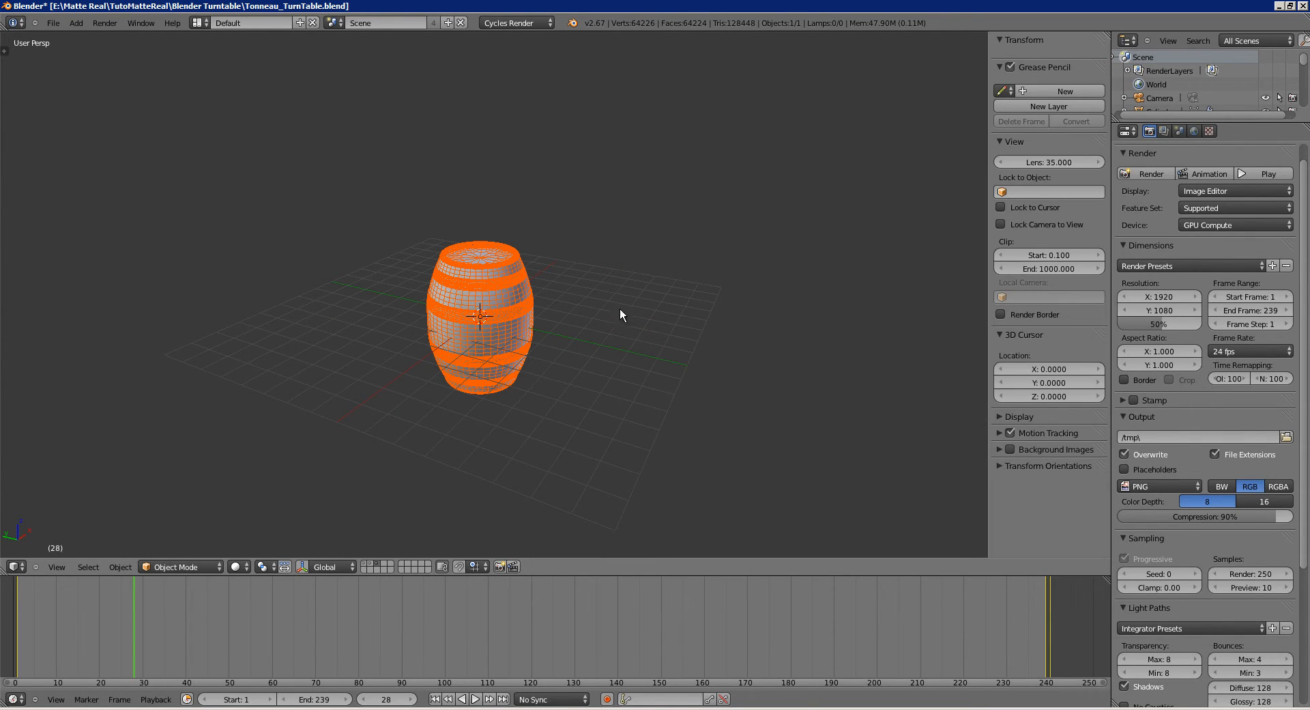
pyautogui.rightClick(518, 295)
pyautogui.rightClick(1026, 156)
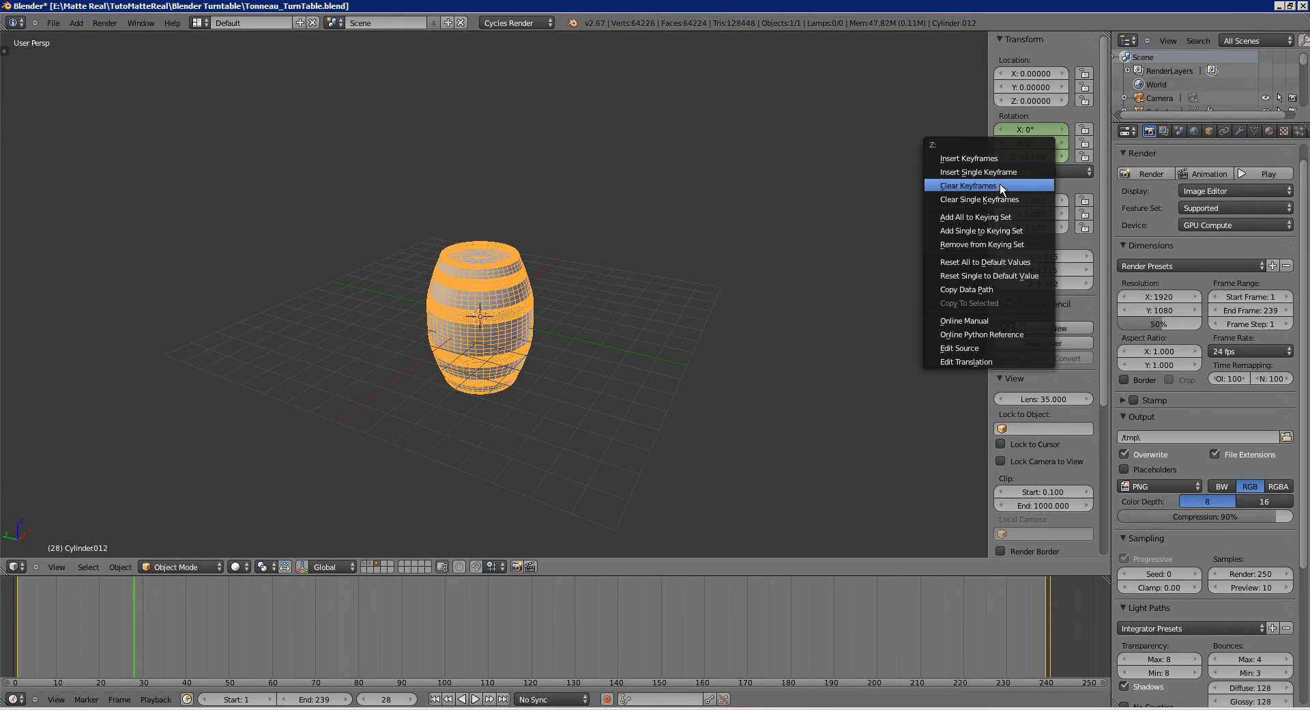
pyautogui.click(985, 186)
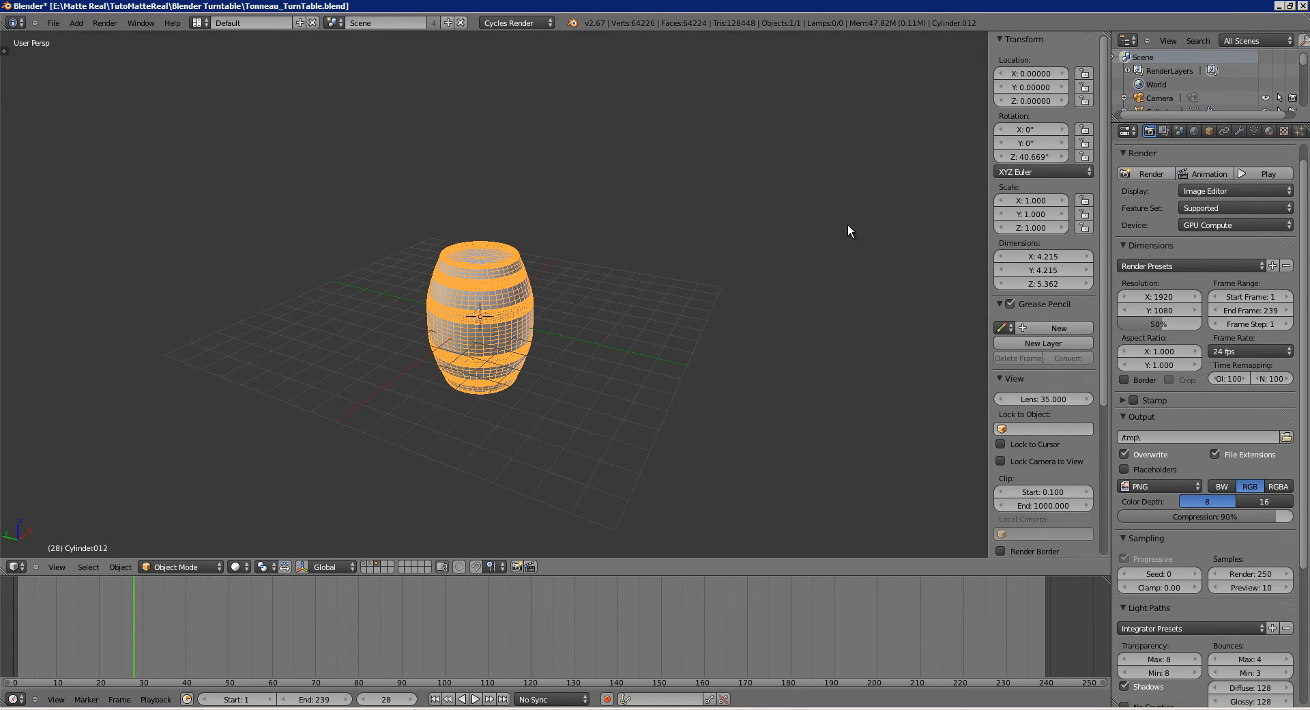
pyautogui.write('0')
pyautogui.press('Return')
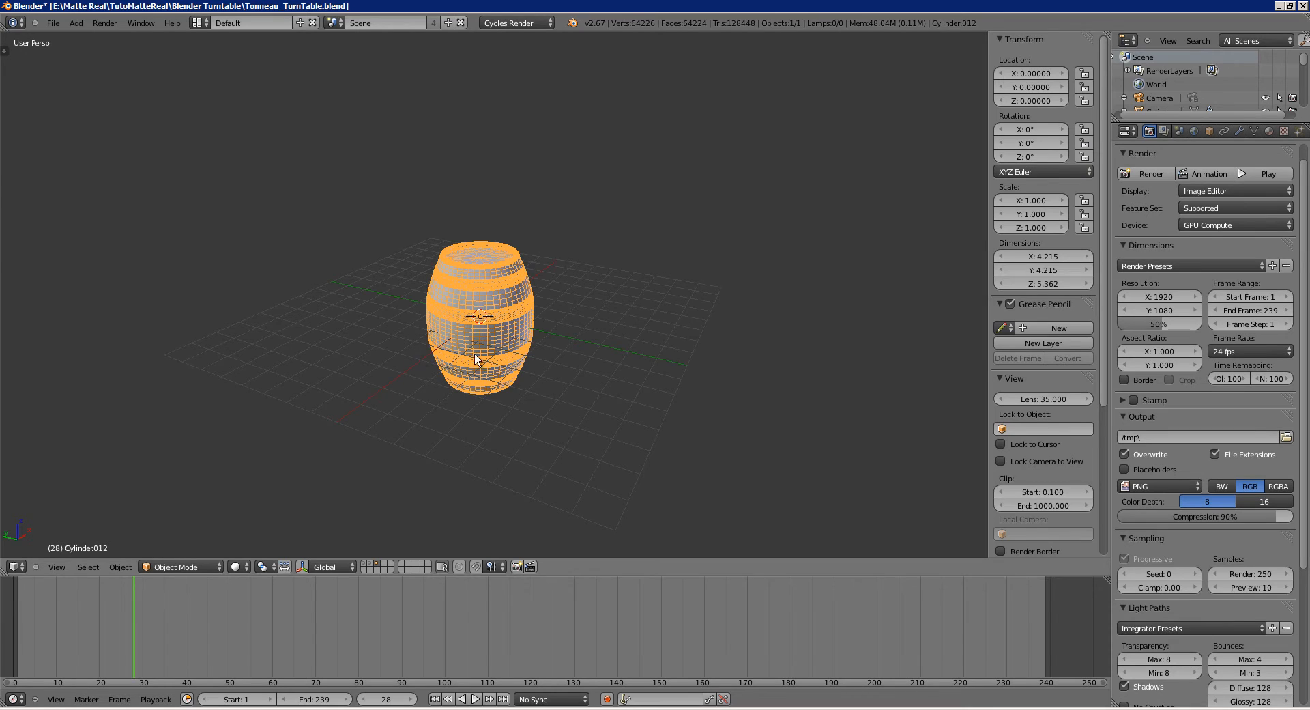
# Deselect the barrel, play and scrub the timeline to check for remaining rotation, and return to frame 1.
pyautogui.press('a')
pyautogui.moveTo(474, 354); pyautogui.dragTo(498, 349, button='middle')
pyautogui.hotkey('alt', 'a')
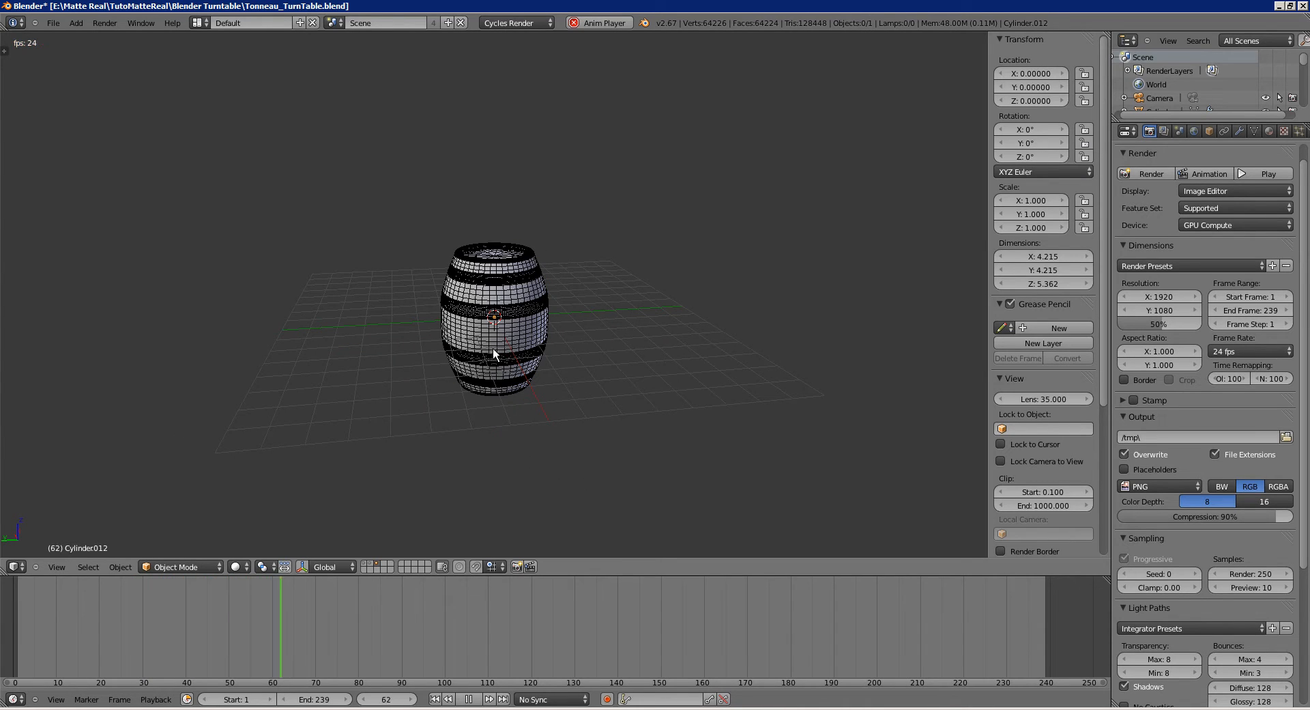
pyautogui.hotkey('alt', 'a')
pyautogui.moveTo(498, 382)
pyautogui.mouseDown(button='middle')
pyautogui.moveTo(507, 360)
pyautogui.moveTo(543, 412)
pyautogui.moveTo(504, 362)
pyautogui.mouseUp(button='middle')
pyautogui.scroll(2, 543, 412)
pyautogui.moveTo(182, 614); pyautogui.dragTo(285, 638)
pyautogui.click(435, 700)
# Add a Bezier circle at the barrel's centre and scale it up about 13 times so it surrounds the barrel.
pyautogui.keyDown('shift'); pyautogui.moveTo(649, 317); pyautogui.dragTo(556, 366, button='middle'); pyautogui.keyUp('shift')
pyautogui.press('n')
pyautogui.hotkey('shift', 'a')
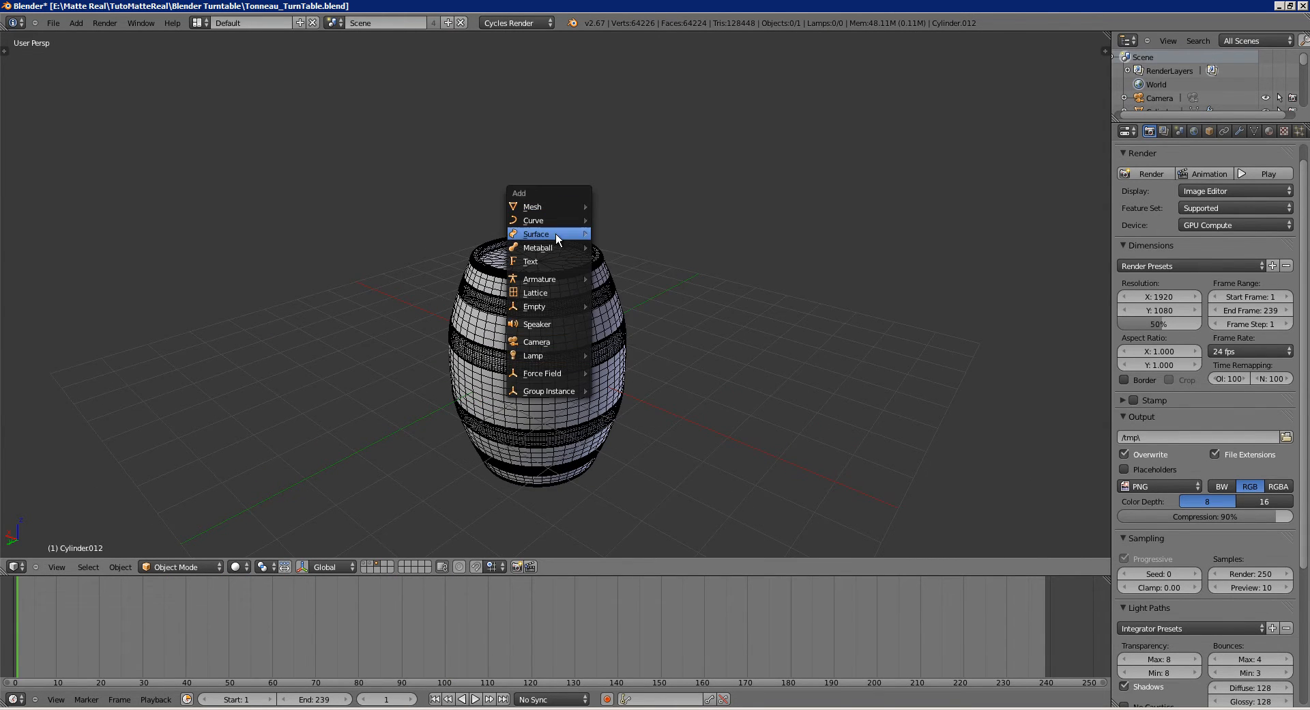
pyautogui.moveTo(559, 219)
pyautogui.click(622, 231)
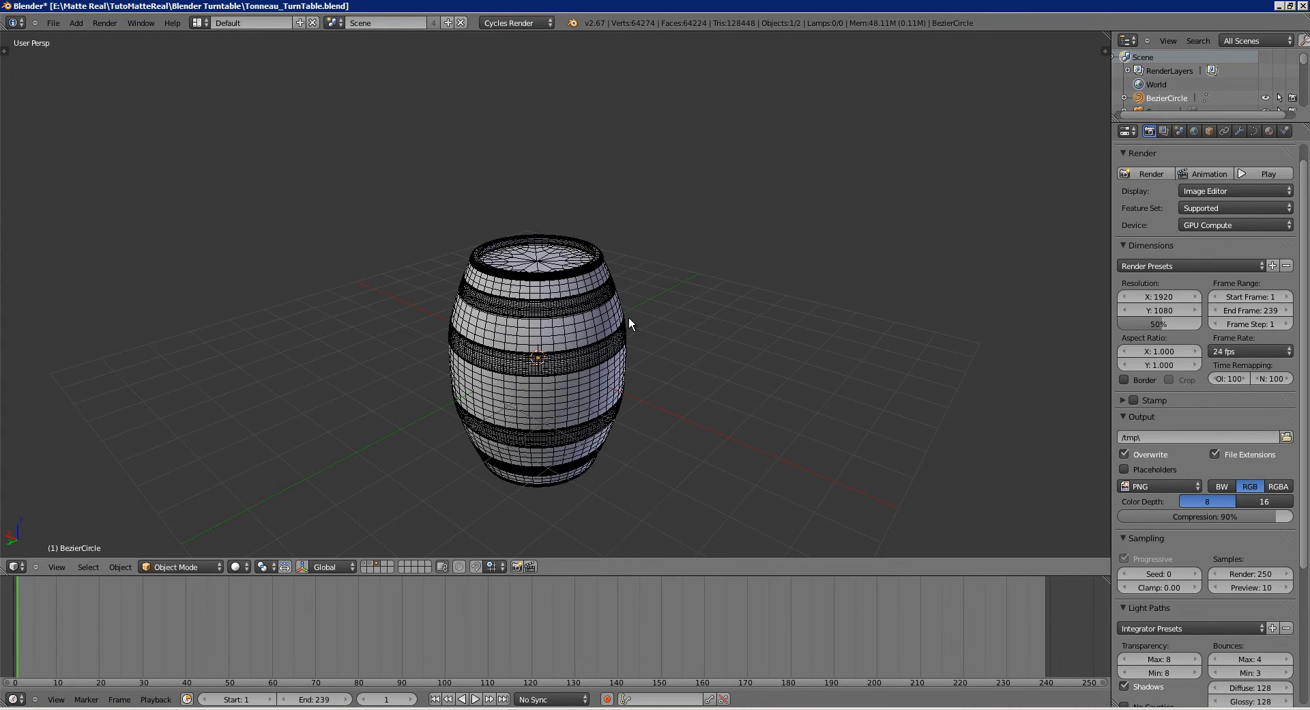
pyautogui.scroll(-2, 636, 344)
pyautogui.press('z')
pyautogui.press('s')
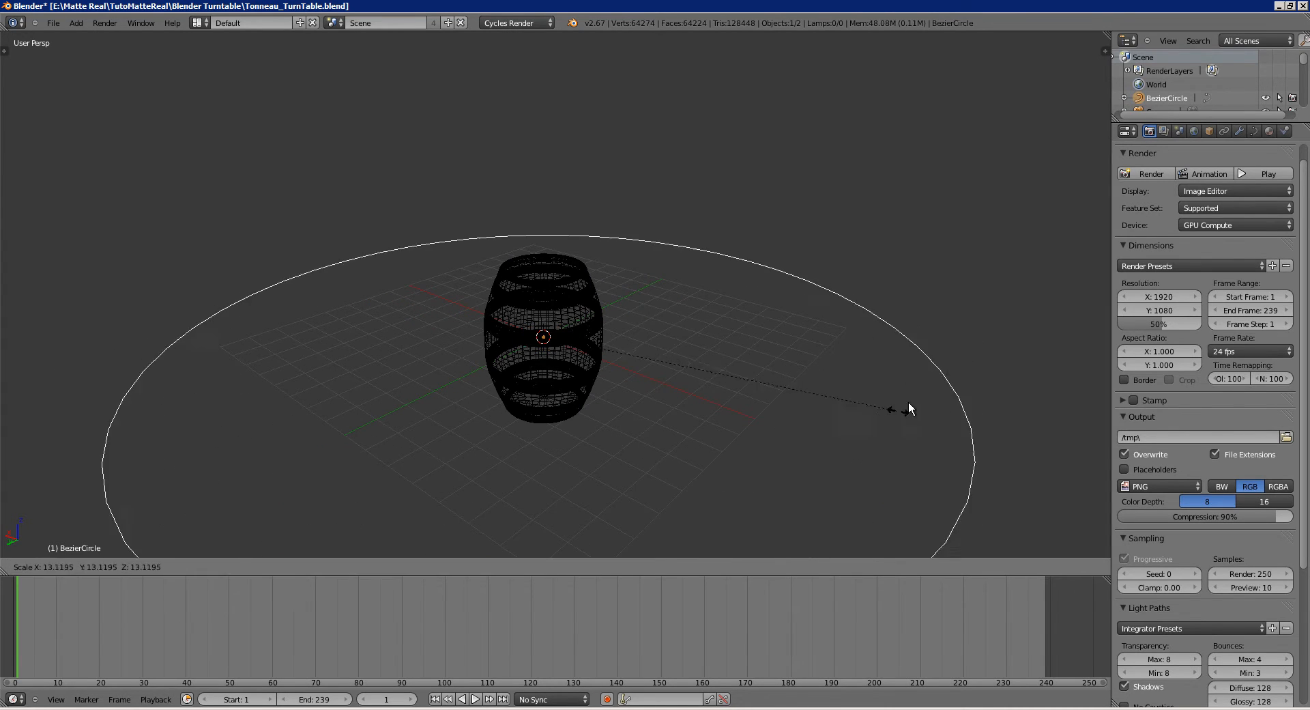
pyautogui.click(945, 400)
pyautogui.scroll(-4, 630, 387)
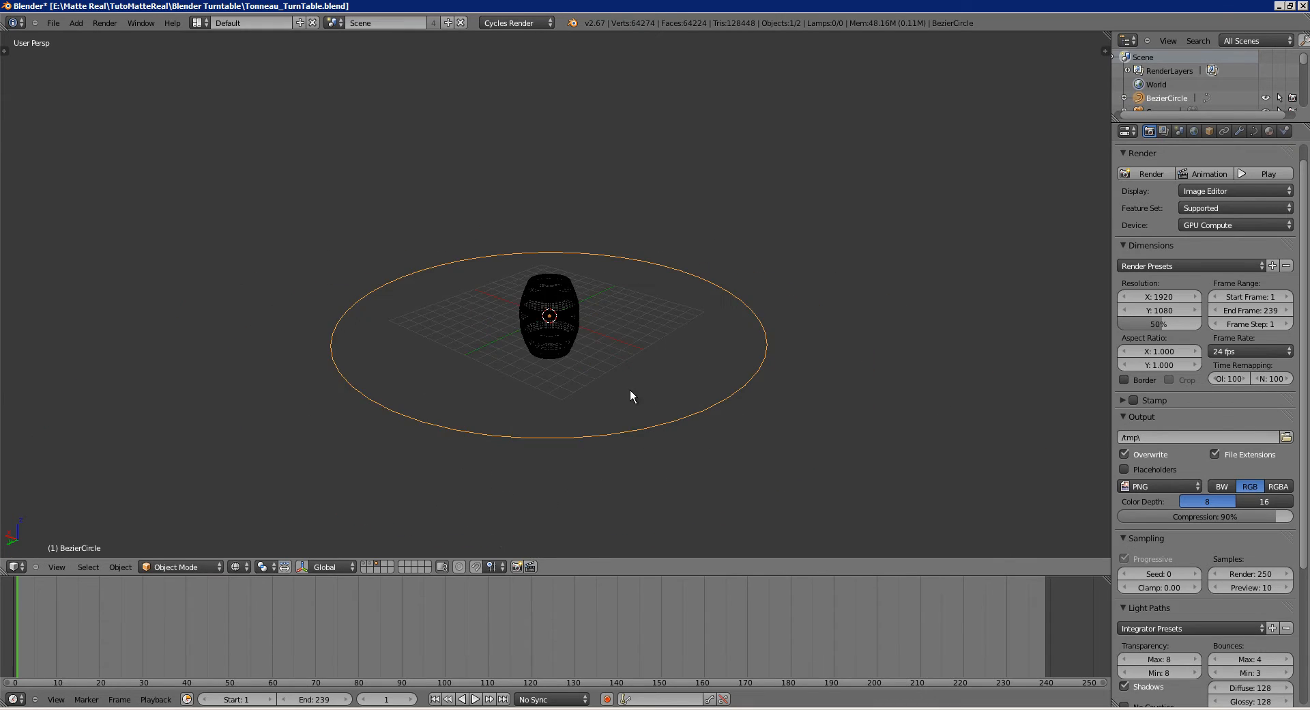
pyautogui.moveTo(629, 388); pyautogui.dragTo(624, 350, button='middle')
pyautogui.press('a')
pyautogui.scroll(2, 677, 346)
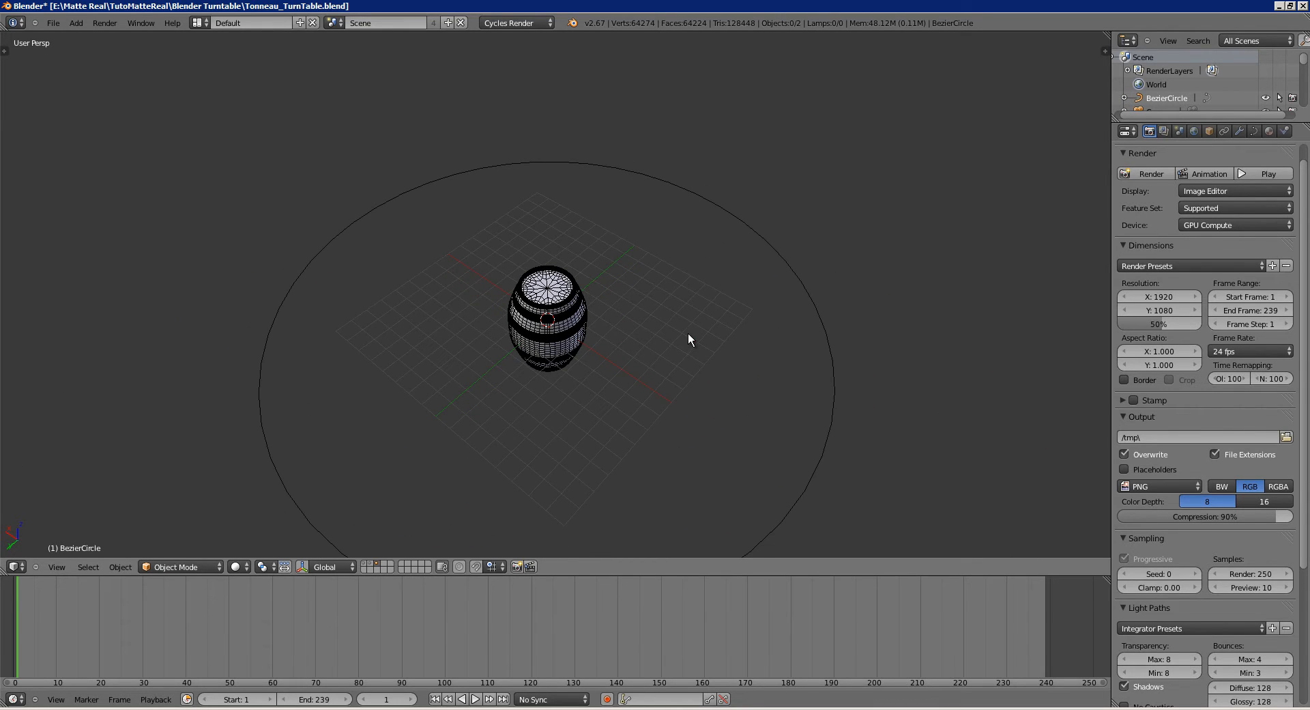
# Add a camera at the scene's origin and set its X and Z rotation to 0°.
pyautogui.press('n')
pyautogui.hotkey('shift', 'a')
pyautogui.click(431, 370)
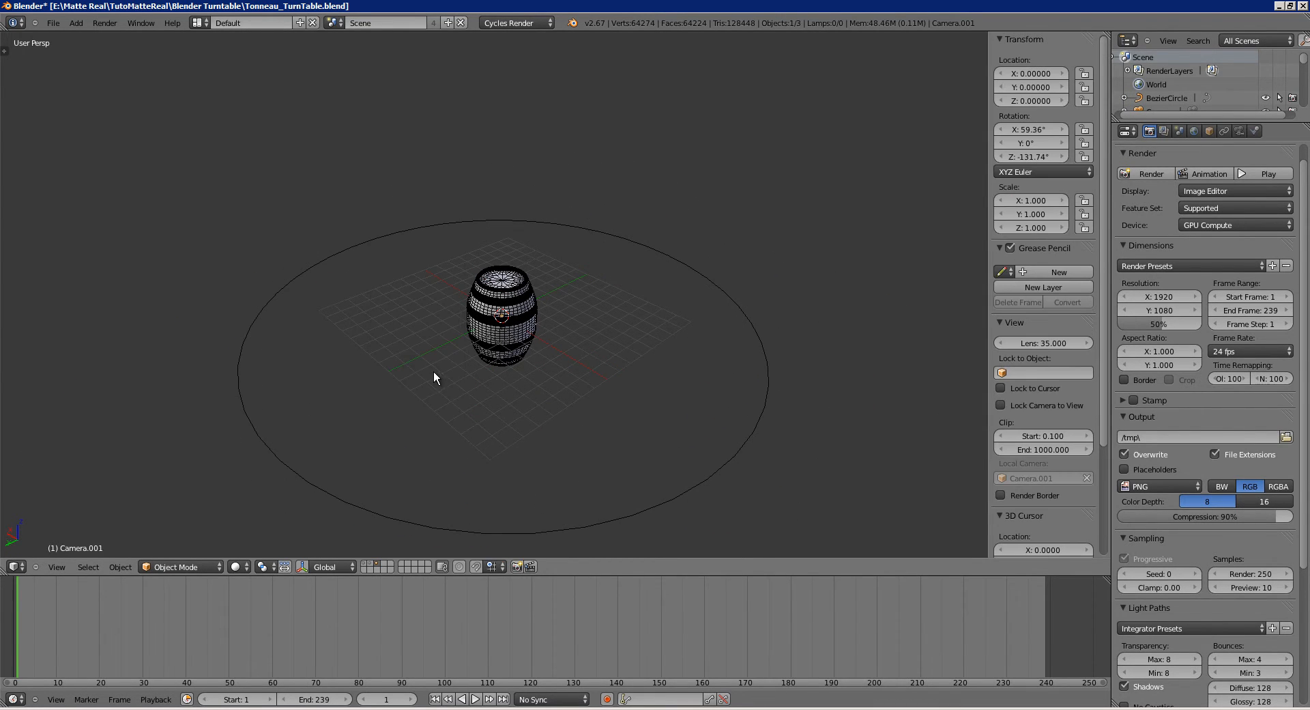
pyautogui.press('z')
pyautogui.scroll(2, 581, 272)
pyautogui.moveTo(577, 287); pyautogui.dragTo(522, 349, button='middle')
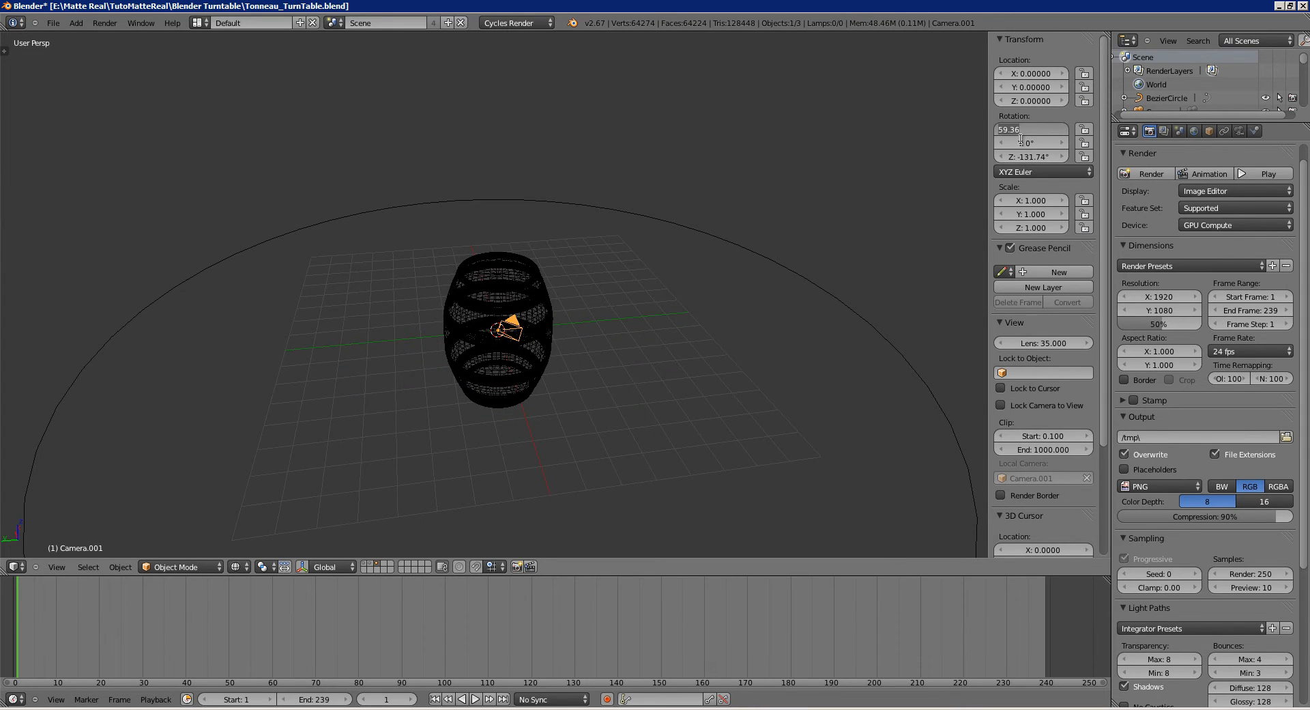
pyautogui.write('0')
pyautogui.press('Tab')
pyautogui.press('Tab')
pyautogui.write('0')
pyautogui.press('Return')
# Rotate the new camera 90° about the X axis.
pyautogui.moveTo(589, 377); pyautogui.dragTo(591, 357, button='middle')
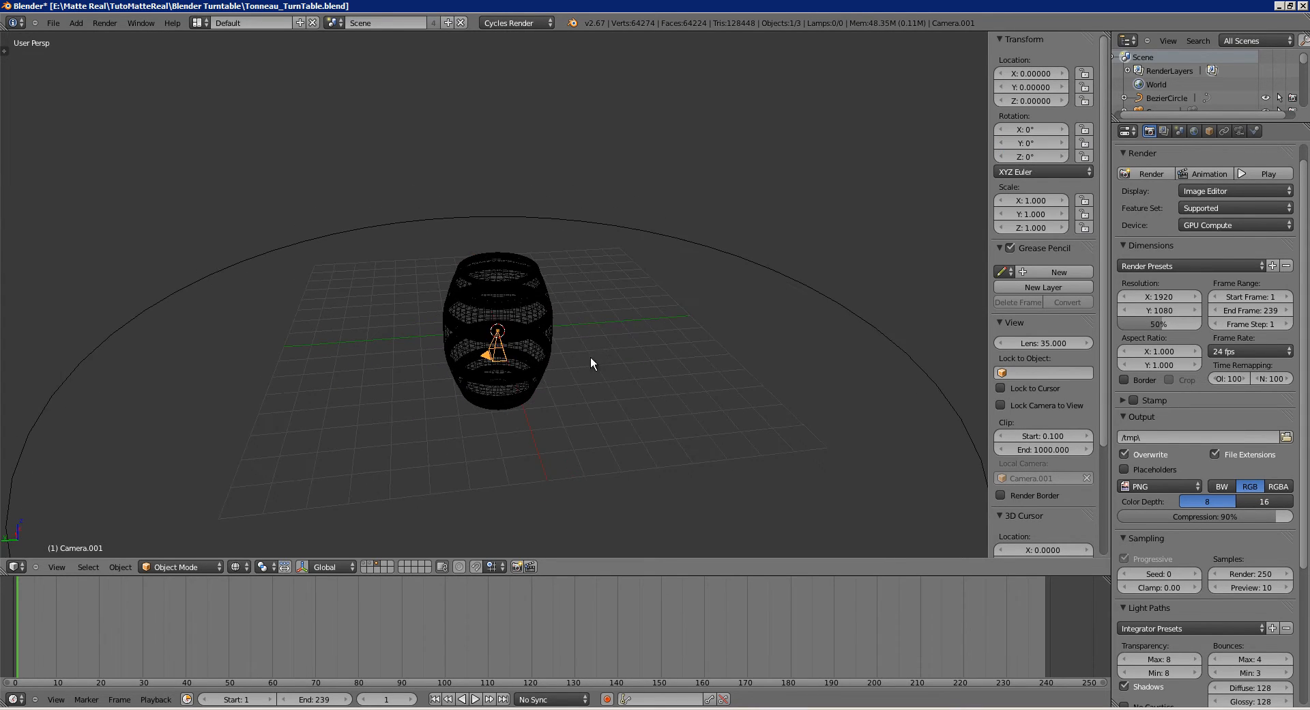
pyautogui.write('rx90')
pyautogui.press('Return')
# Add a Follow Path constraint to the new camera with BezierCircle as the target and inspect its placement.
pyautogui.moveTo(507, 333); pyautogui.dragTo(587, 321, button='middle')
pyautogui.scroll(-3, 532, 316)
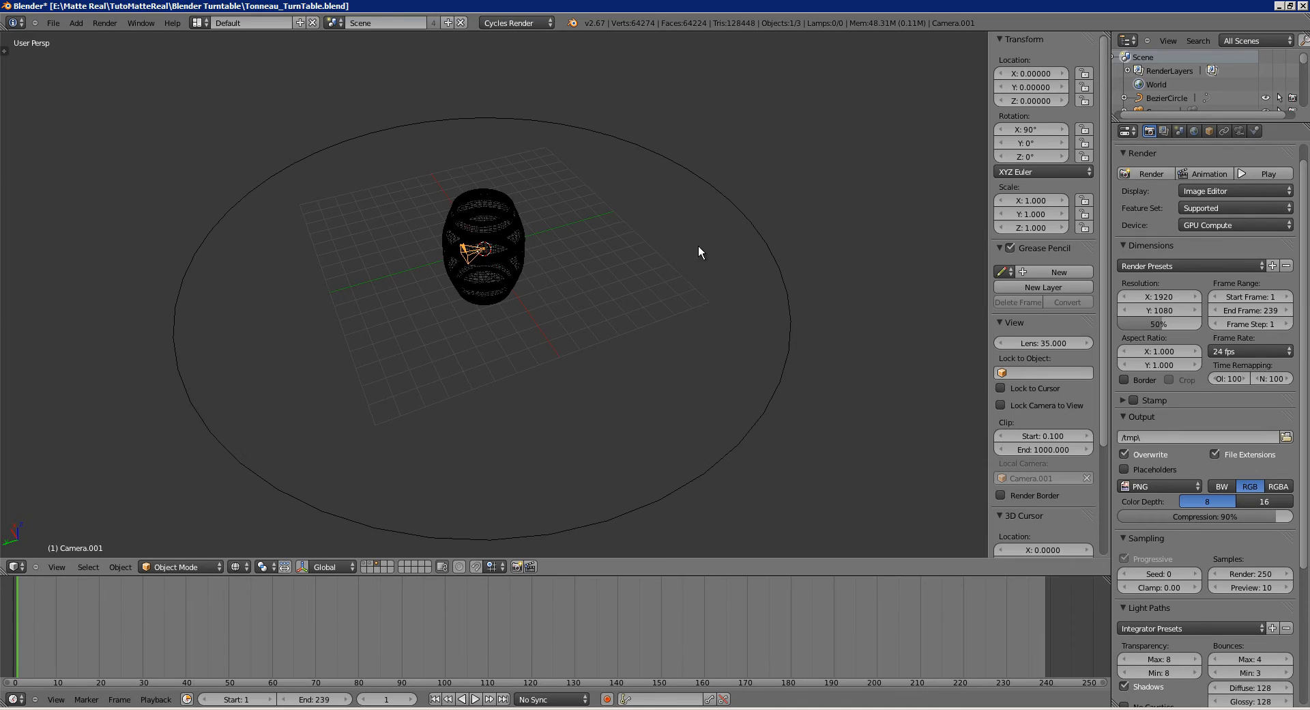
pyautogui.click(1224, 131)
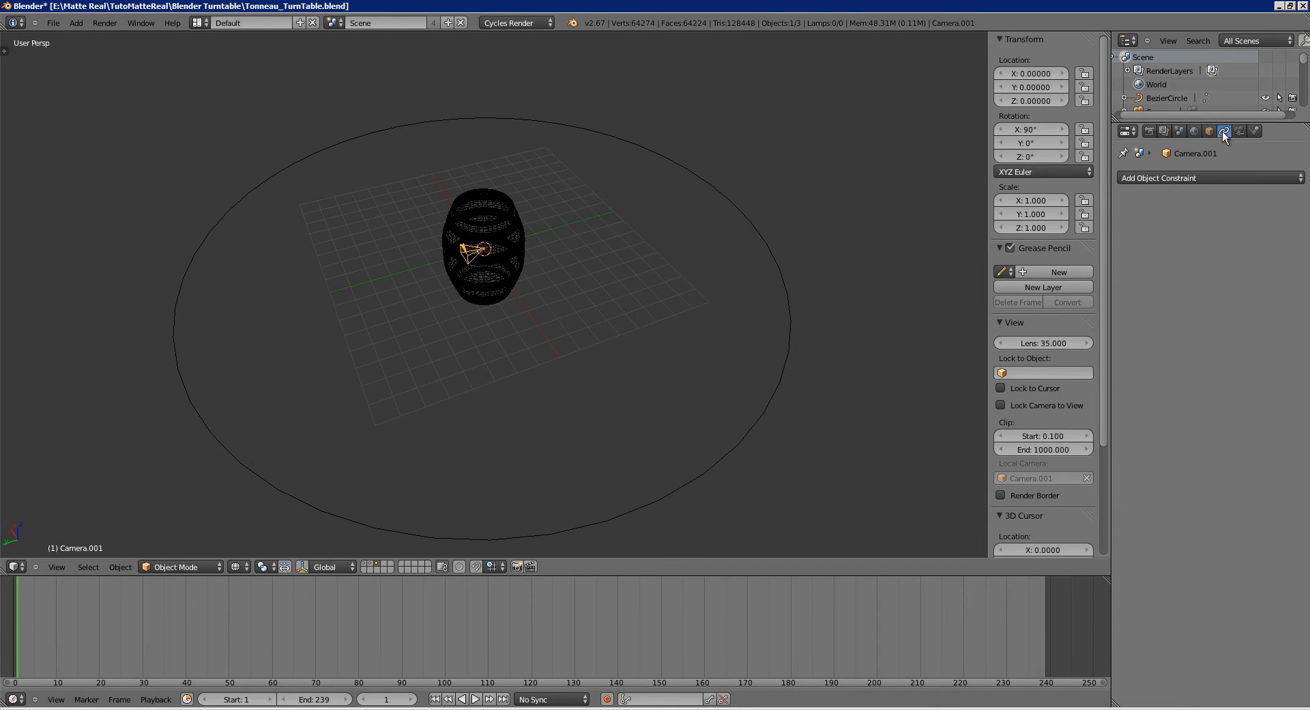
pyautogui.click(1180, 178)
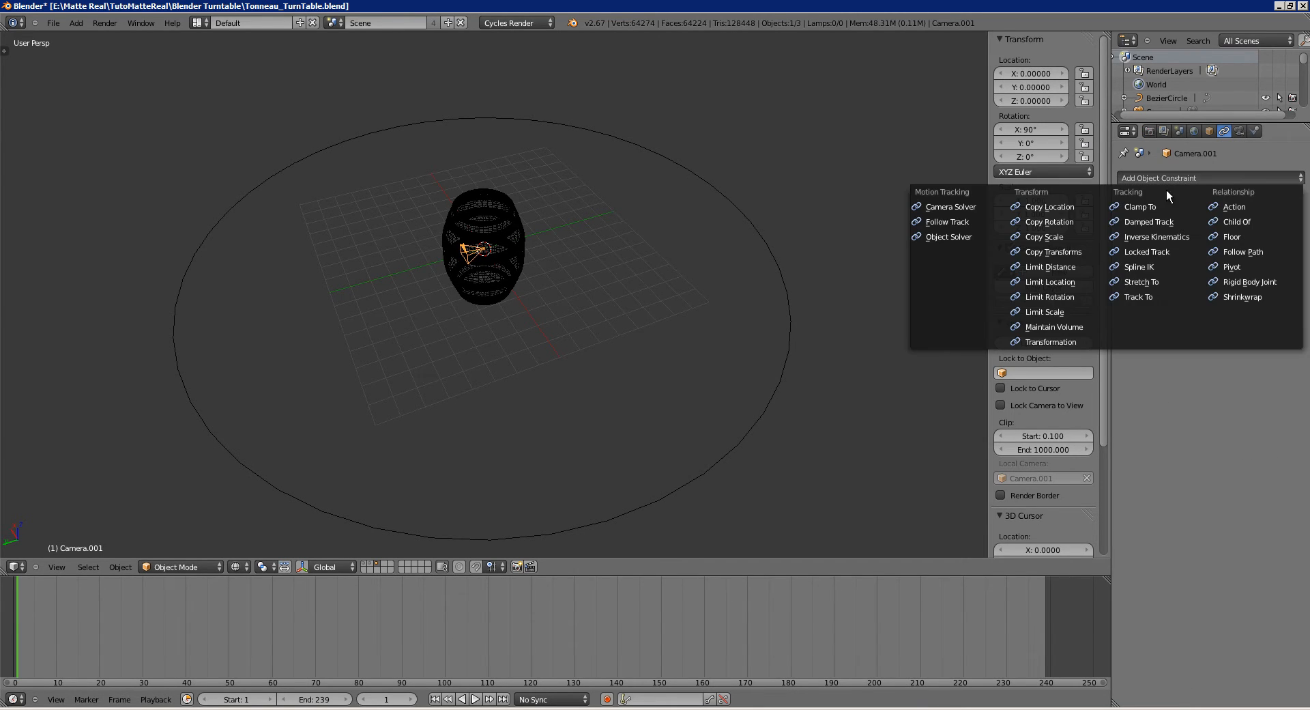
pyautogui.click(1229, 253)
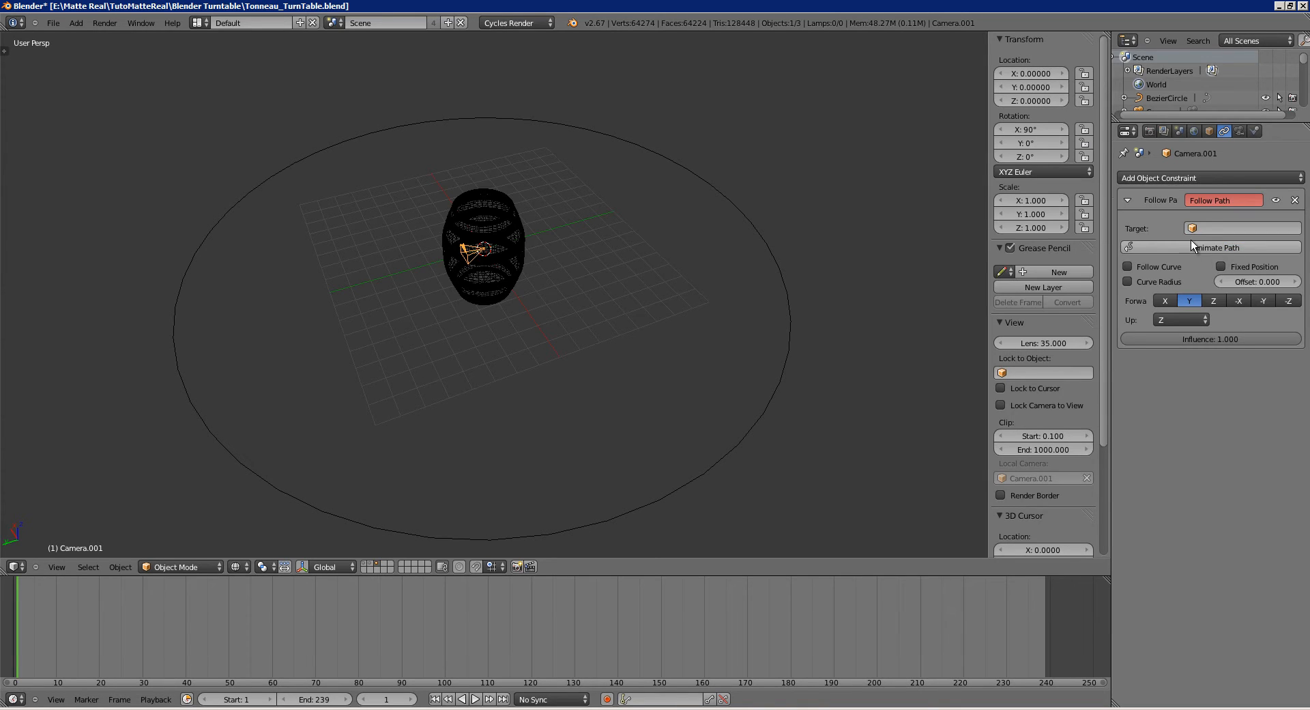
pyautogui.click(1213, 228)
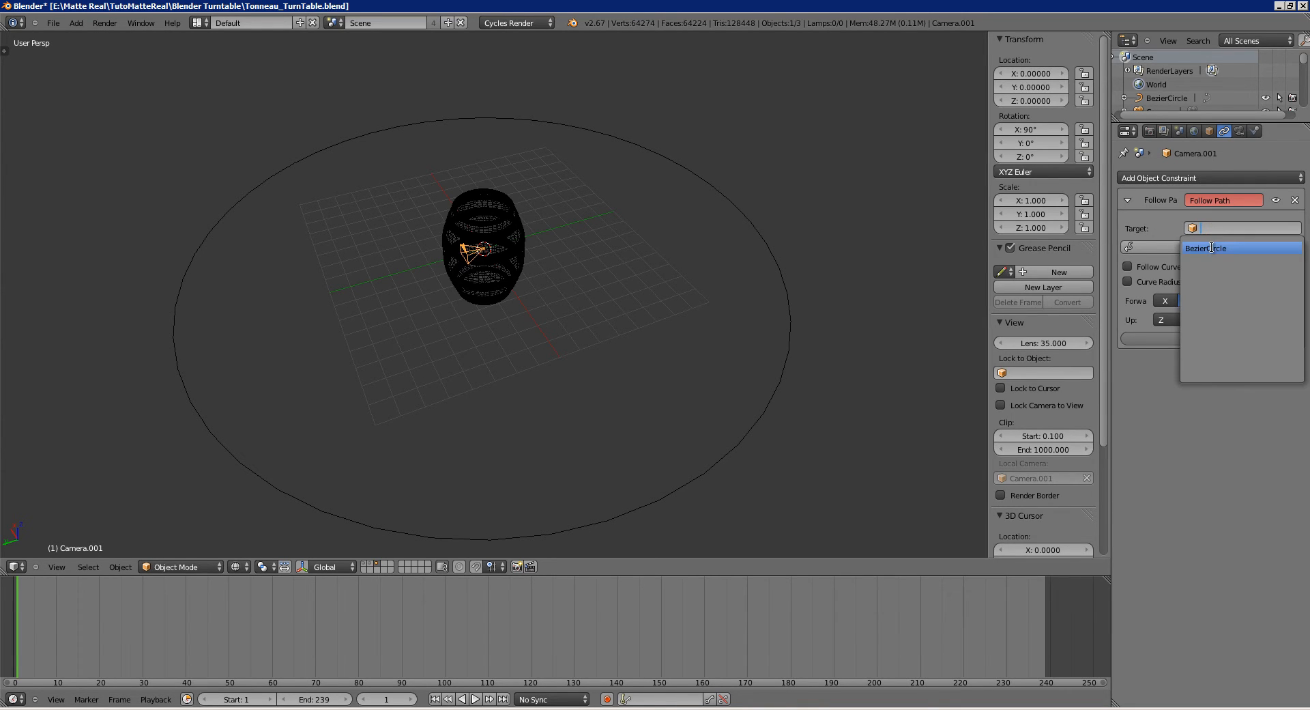
pyautogui.click(1206, 248)
pyautogui.moveTo(827, 266); pyautogui.dragTo(672, 244, button='middle')
pyautogui.keyDown('shift'); pyautogui.moveTo(683, 189); pyautogui.dragTo(632, 292, button='middle'); pyautogui.keyUp('shift')
pyautogui.scroll(7, 672, 266)
pyautogui.keyDown('shift'); pyautogui.moveTo(703, 239); pyautogui.dragTo(620, 265, button='middle'); pyautogui.keyUp('shift')
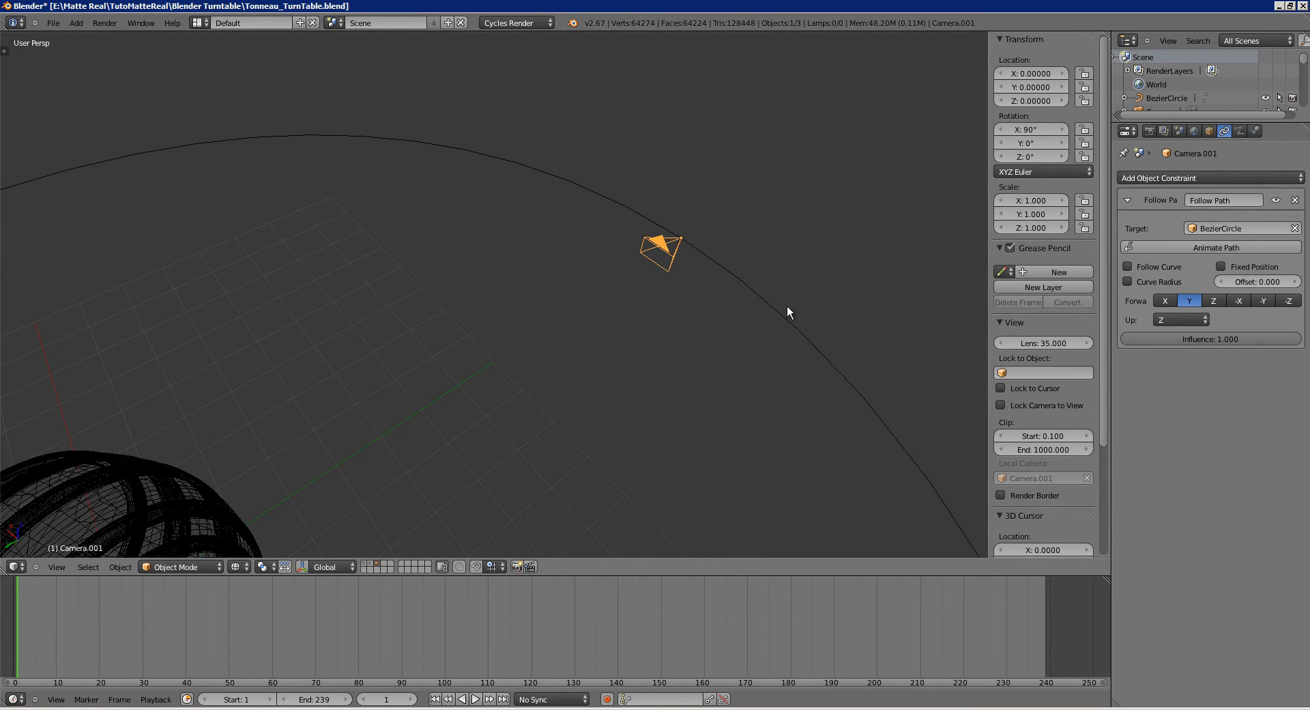
pyautogui.scroll(-8, 686, 359)
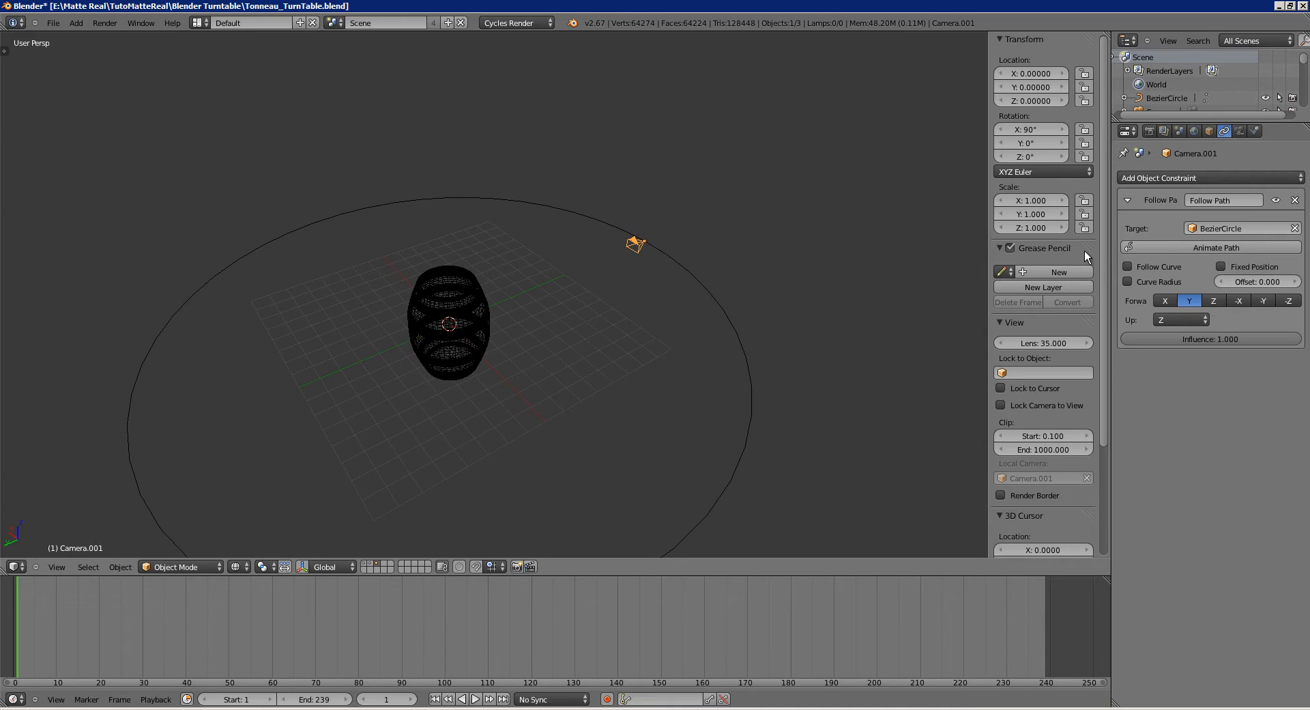
# Remove the camera's Follow Path constraint and move the camera along the Y axis to about -6.76.
pyautogui.click(1294, 200)
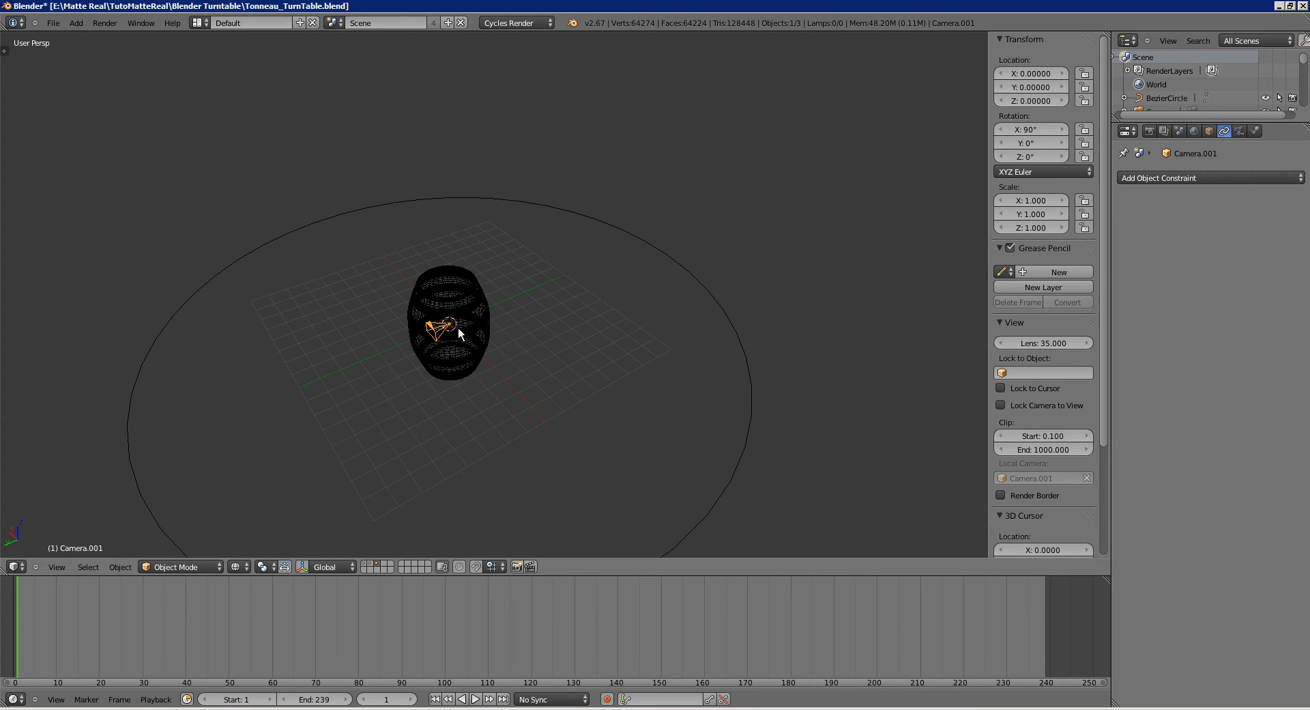
pyautogui.press('g')
pyautogui.press('y')
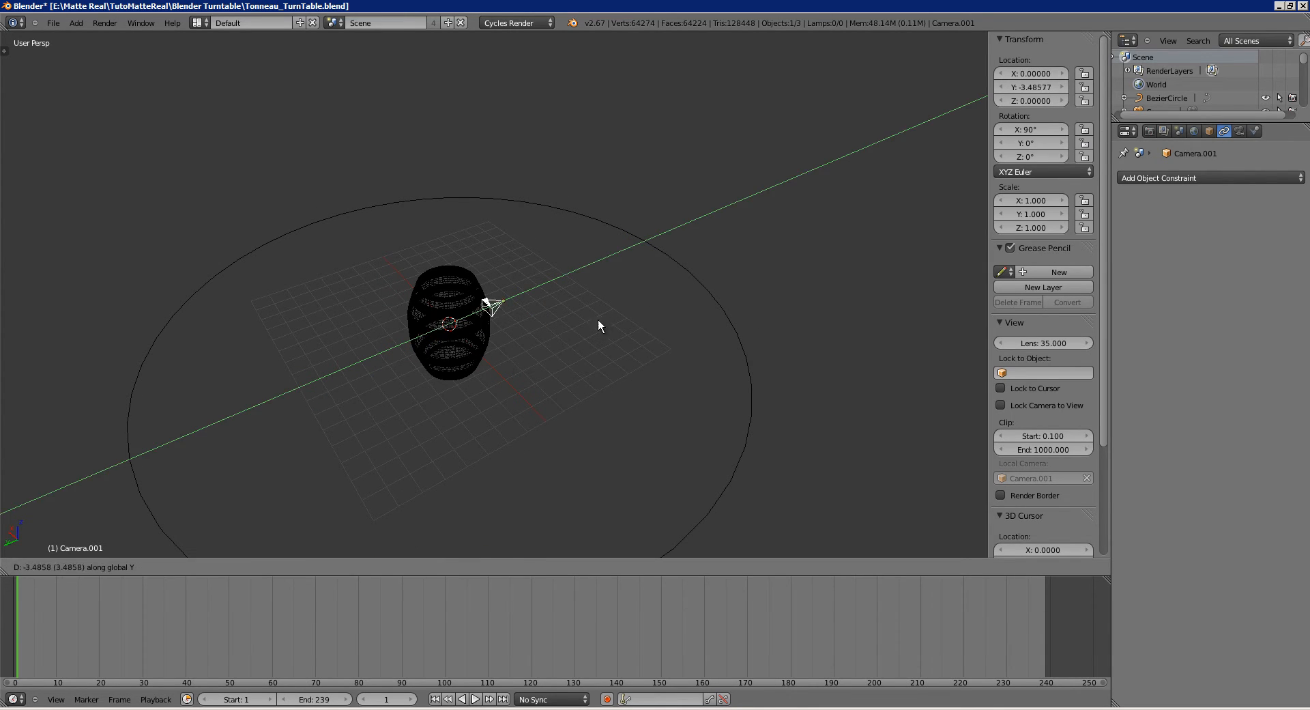
pyautogui.click(646, 302)
# Add a Follow Path constraint targeting BezierCircle to the offset camera to see where it lands.
pyautogui.click(1174, 176)
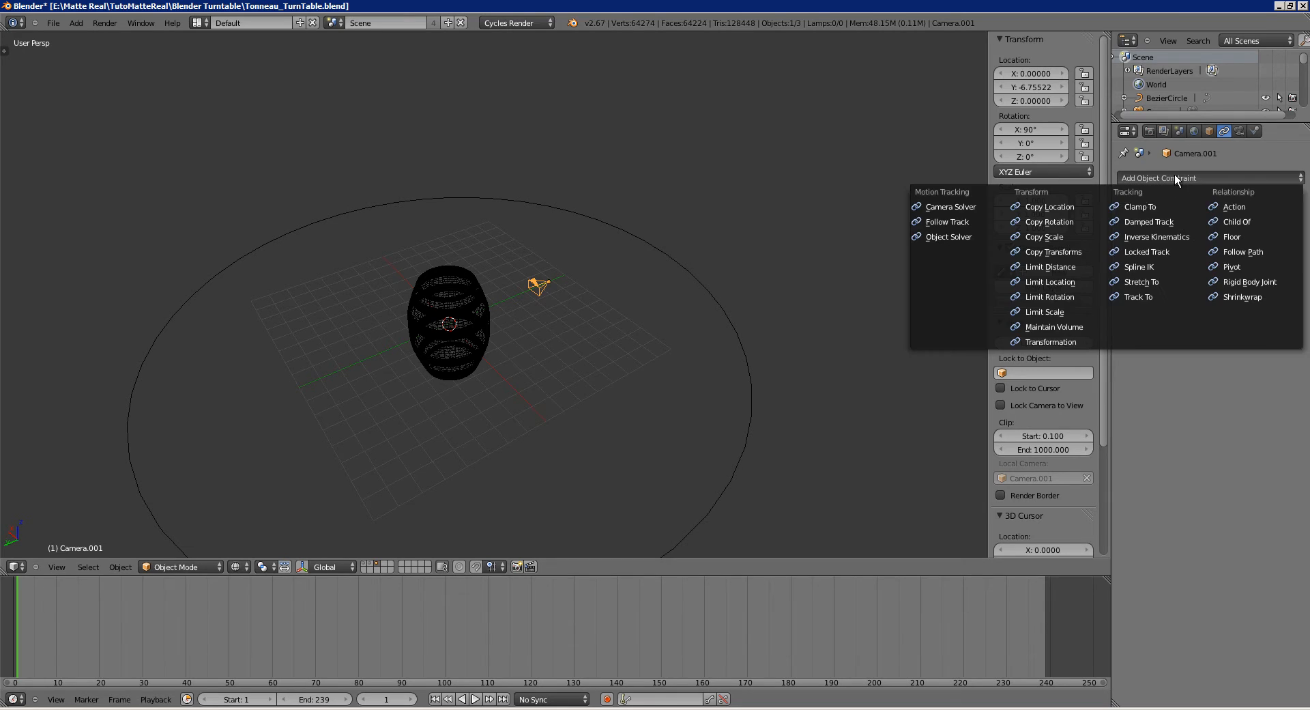
pyautogui.click(1243, 252)
pyautogui.click(1229, 227)
pyautogui.click(1229, 250)
pyautogui.scroll(-5, 800, 267)
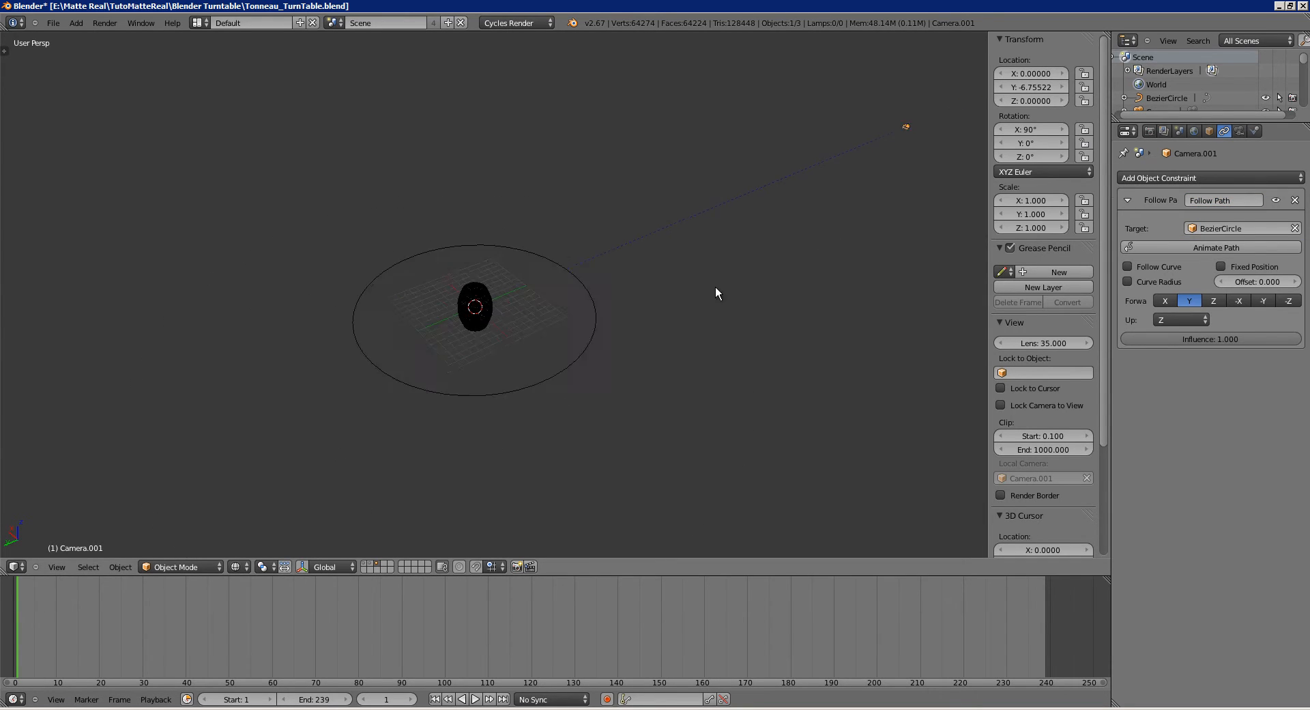
# Undo the latest Follow Path constraint and the camera's move along Y.
pyautogui.hotkey('ctrl', 'z')
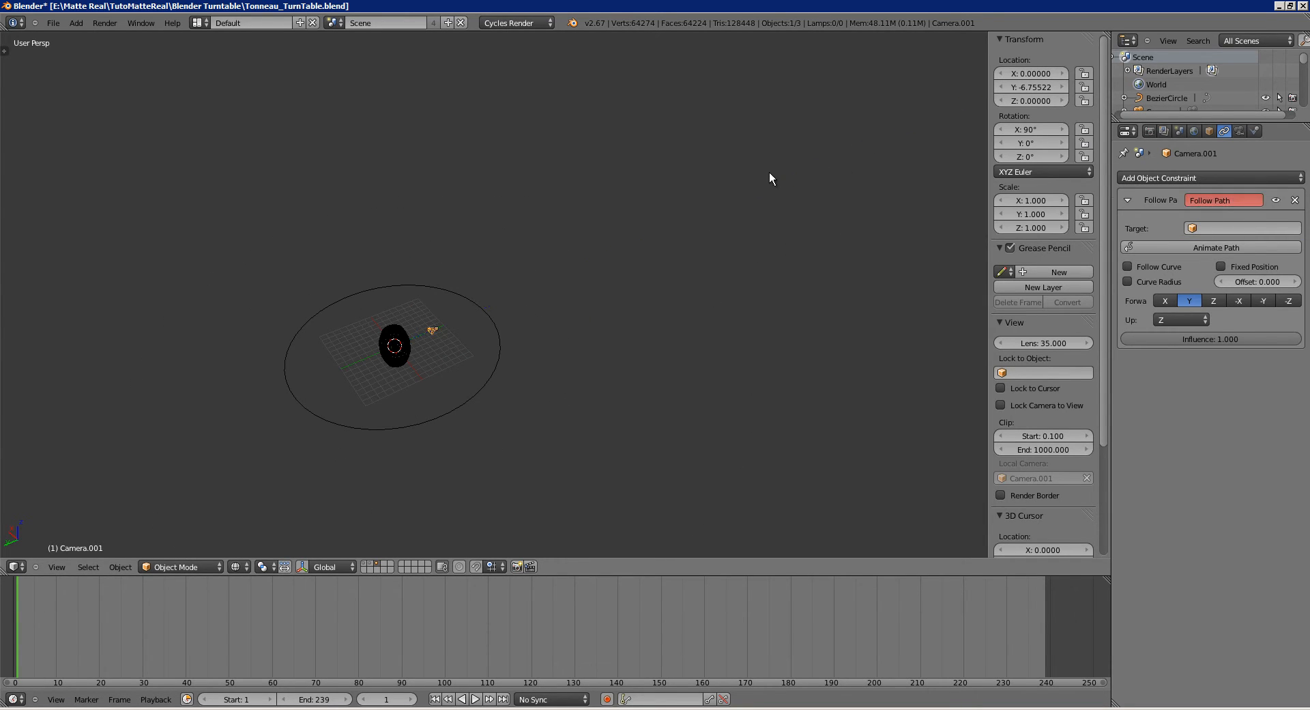
pyautogui.hotkey('ctrl', 'z')
pyautogui.hotkey('ctrl', 'z')
pyautogui.scroll(3, 472, 338)
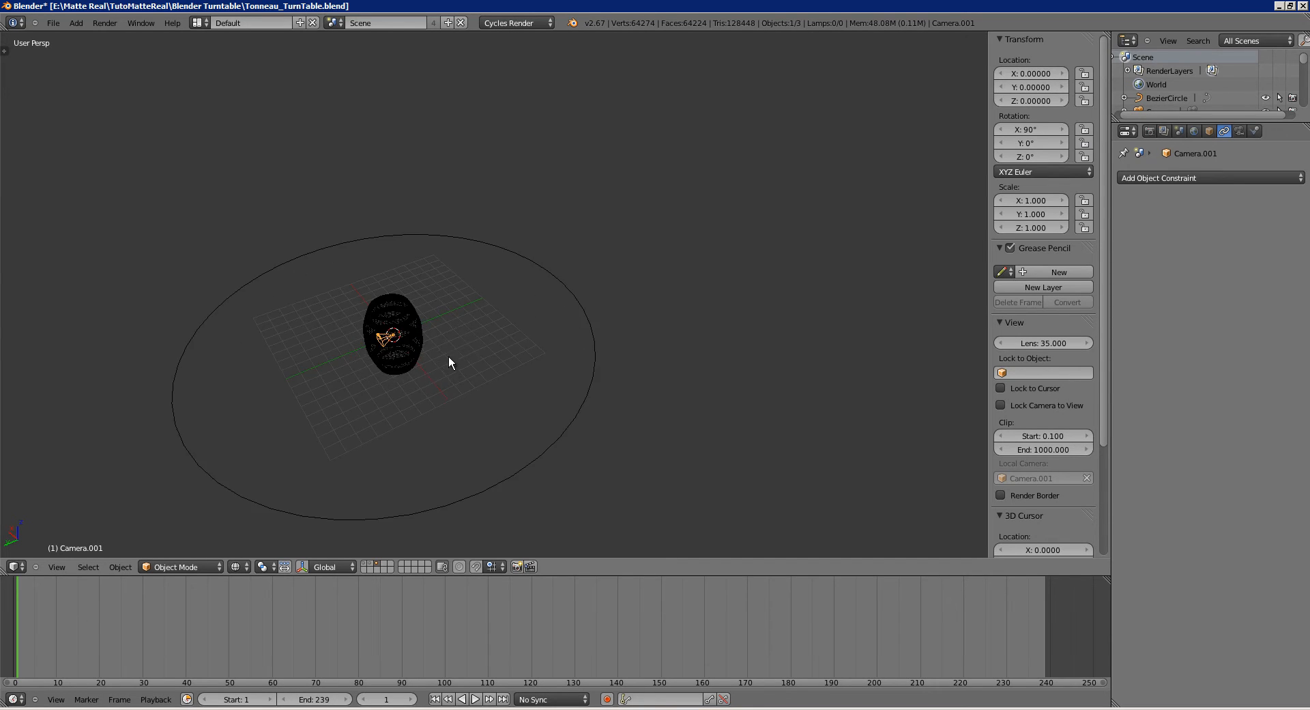
# Add a Follow Path constraint targeting BezierCircle to the camera at the origin.
pyautogui.moveTo(448, 361); pyautogui.dragTo(428, 324, button='middle')
pyautogui.click(1137, 179)
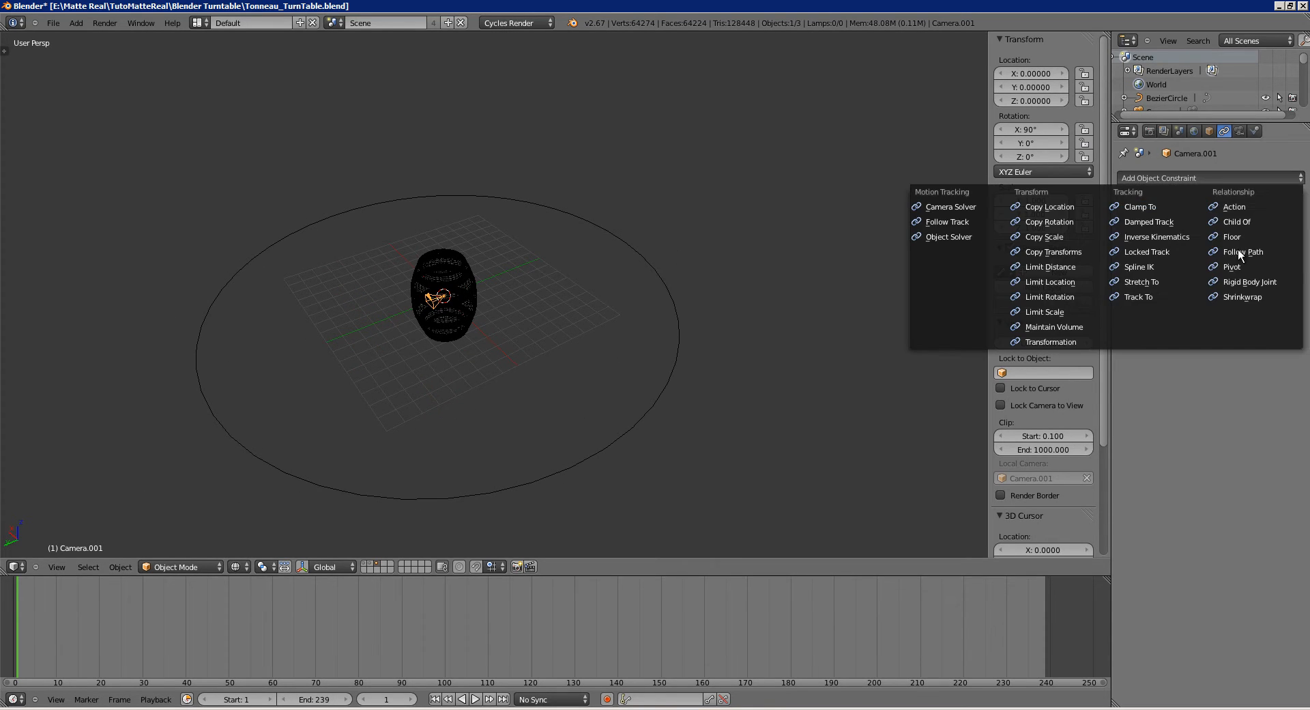
pyautogui.click(1244, 251)
pyautogui.click(1214, 228)
pyautogui.click(1210, 247)
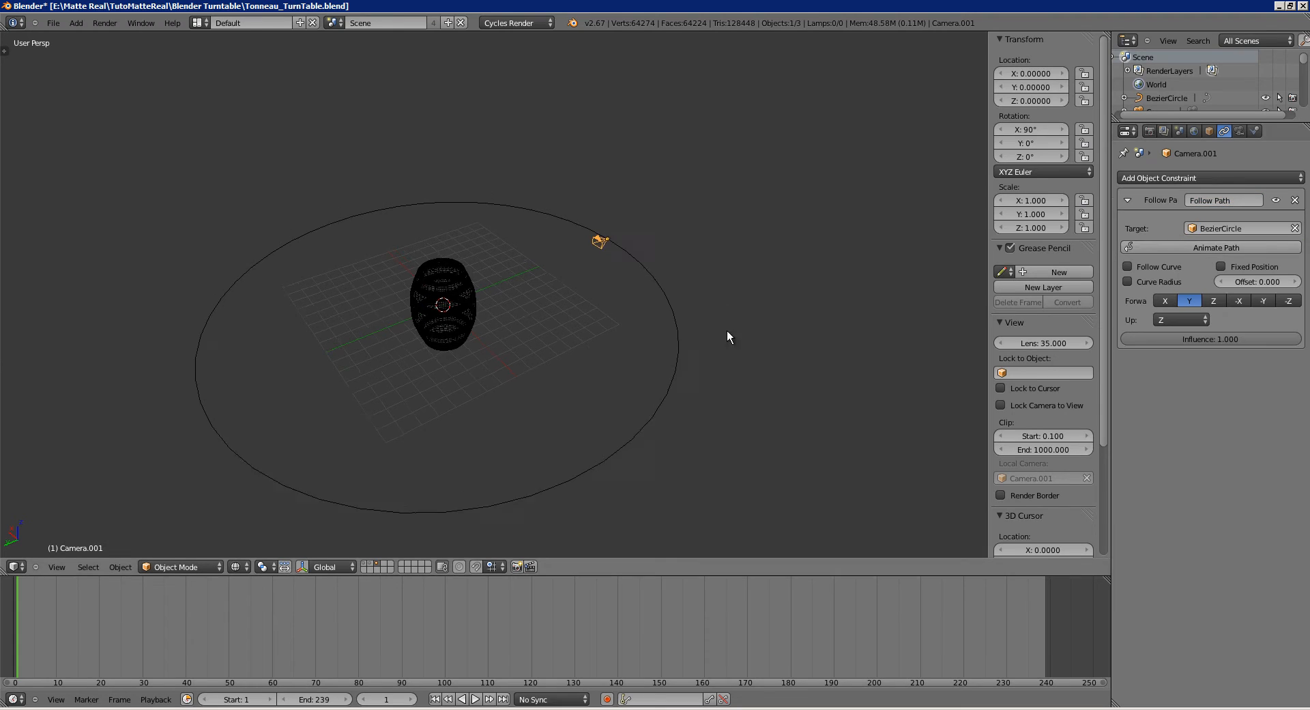
pyautogui.moveTo(727, 329); pyautogui.dragTo(579, 295, button='middle')
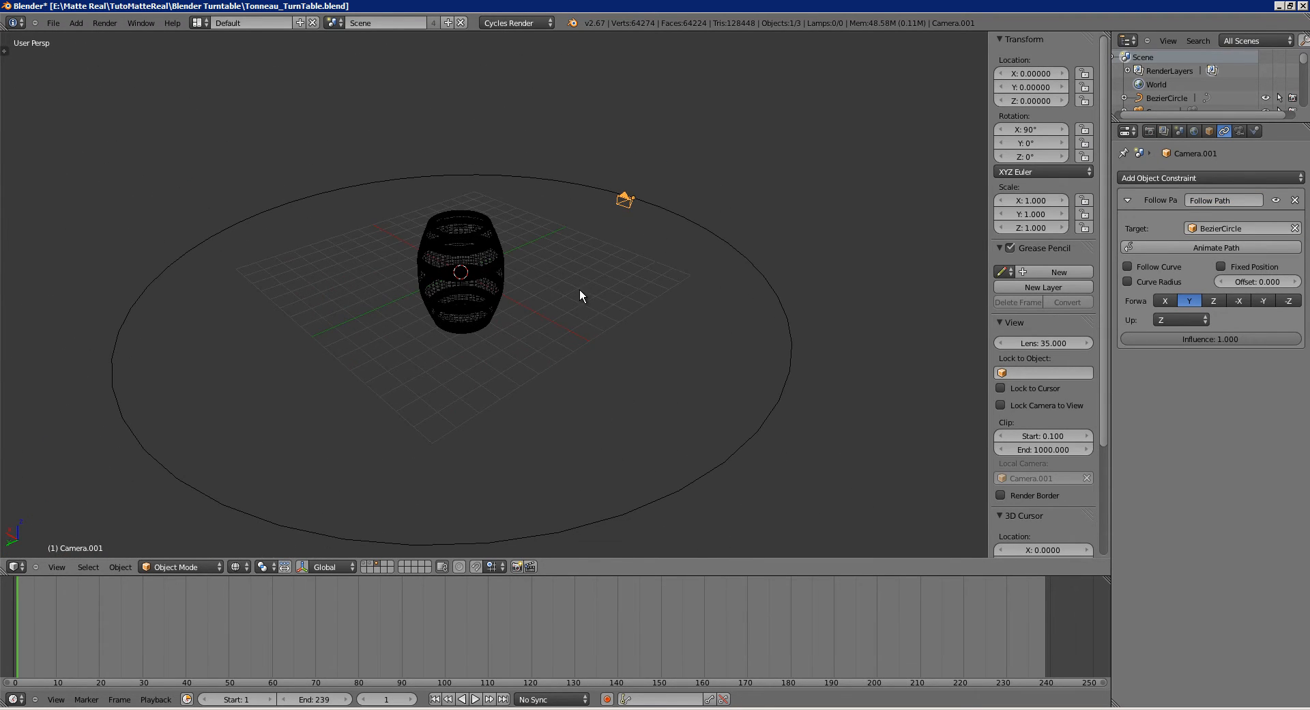
# Play the animation to check whether the camera travels along the circle, and return to frame 1.
pyautogui.hotkey('alt', 'a')
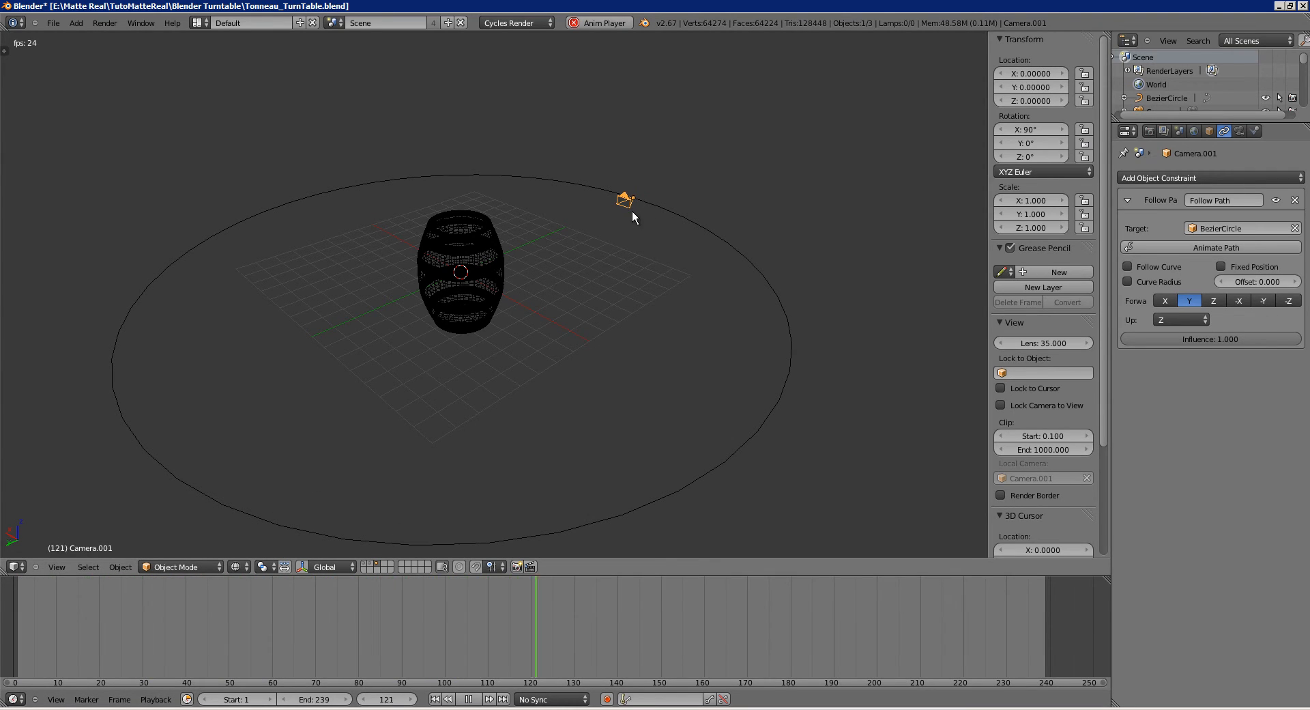
pyautogui.hotkey('alt', 'a')
pyautogui.hotkey('shift', 'Left')
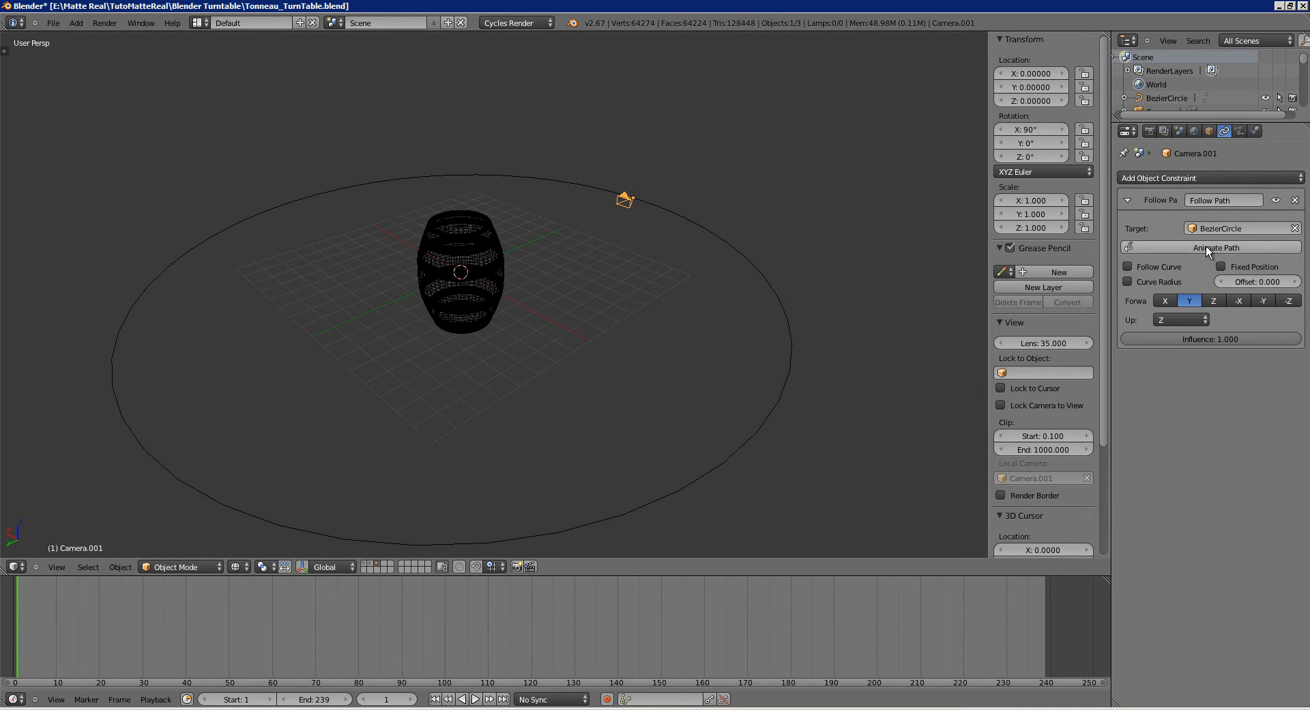
# Animate the path in the camera's Follow Path constraint and play the animation to check its travel around the barrel.
pyautogui.hotkey('alt', 'a')
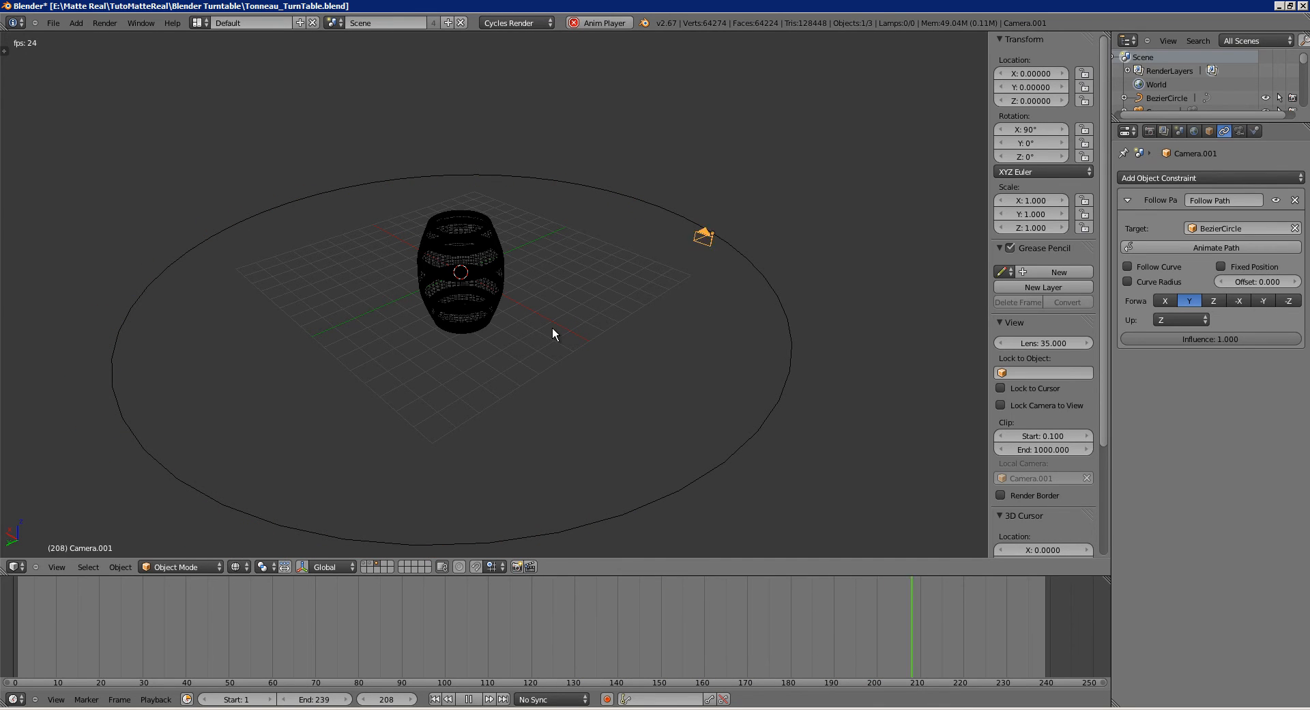
pyautogui.hotkey('alt', 'a')
pyautogui.moveTo(731, 234); pyautogui.dragTo(513, 287, button='middle')
# Deselect everything and add a plain-axes Empty at the barrel's centre.
pyautogui.press('a')
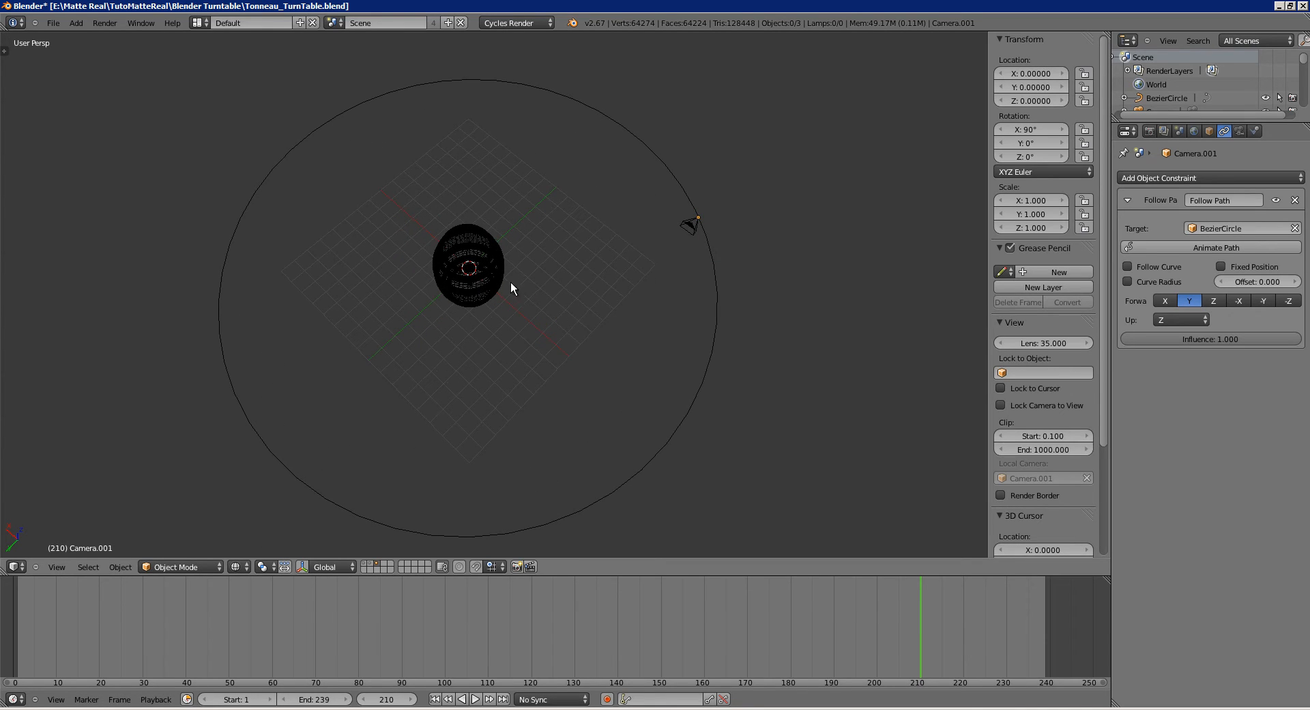
pyautogui.hotkey('shift', 'a')
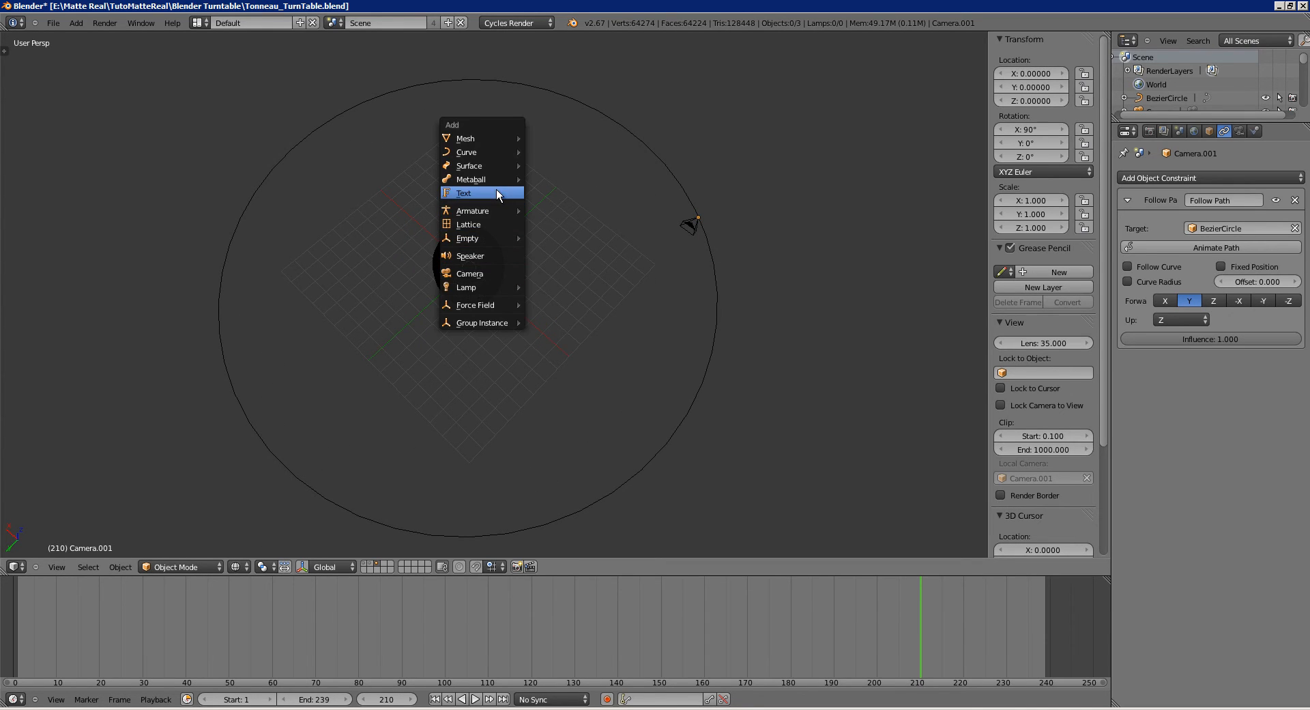
pyautogui.moveTo(489, 236)
pyautogui.click(547, 239)
pyautogui.moveTo(542, 257); pyautogui.dragTo(477, 243, button='middle')
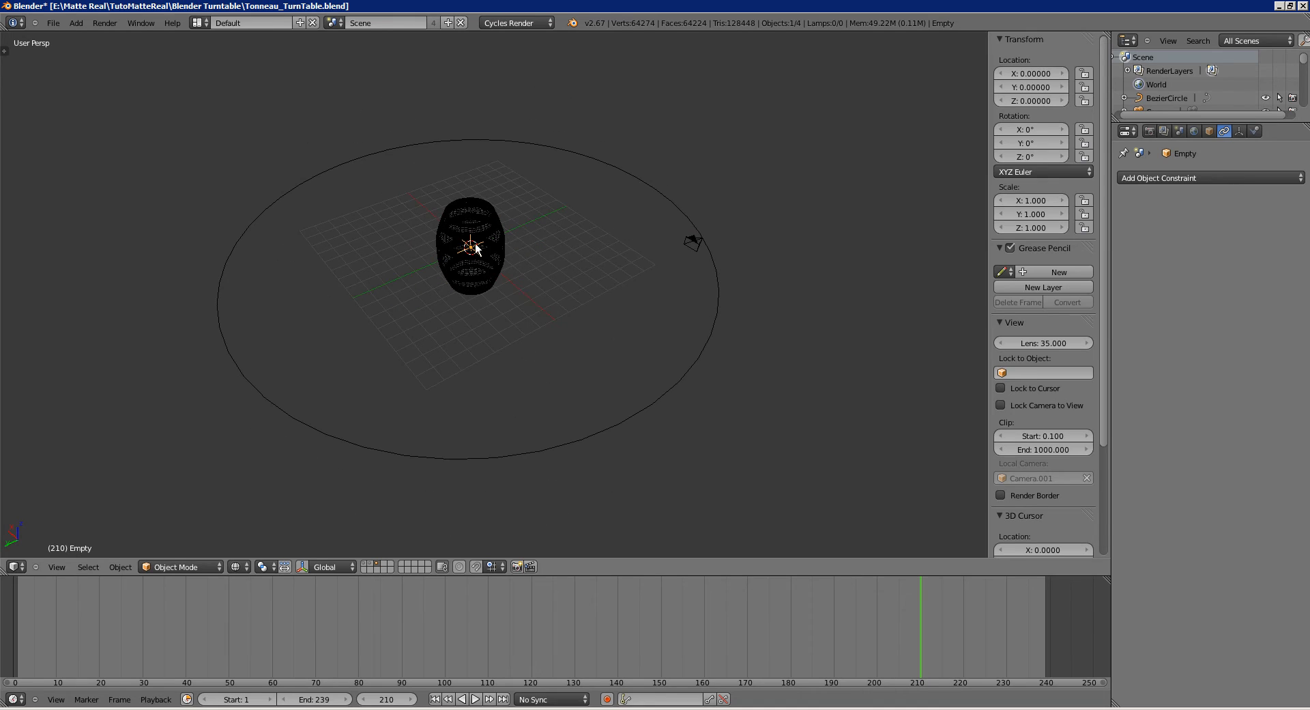
# Scale the Empty up to about 7.57 and switch the viewport to solid shading.
pyautogui.press('s')
pyautogui.click(583, 263)
pyautogui.press('z')
pyautogui.moveTo(571, 263); pyautogui.dragTo(540, 263, button='middle')
pyautogui.scroll(1, 518, 270)
pyautogui.keyDown('shift'); pyautogui.moveTo(625, 269); pyautogui.dragTo(638, 253, button='middle'); pyautogui.keyUp('shift')
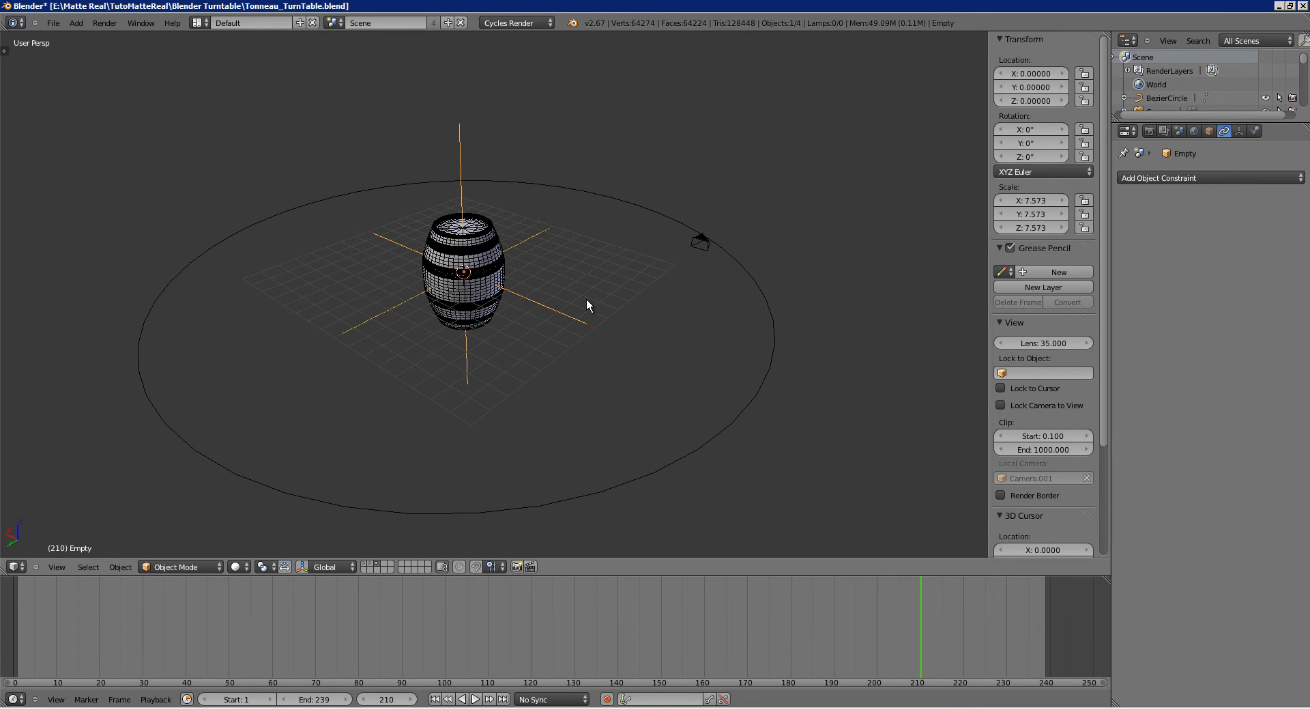
# Add a Track To constraint to the camera on the circle with the Empty as its target.
pyautogui.rightClick(700, 246)
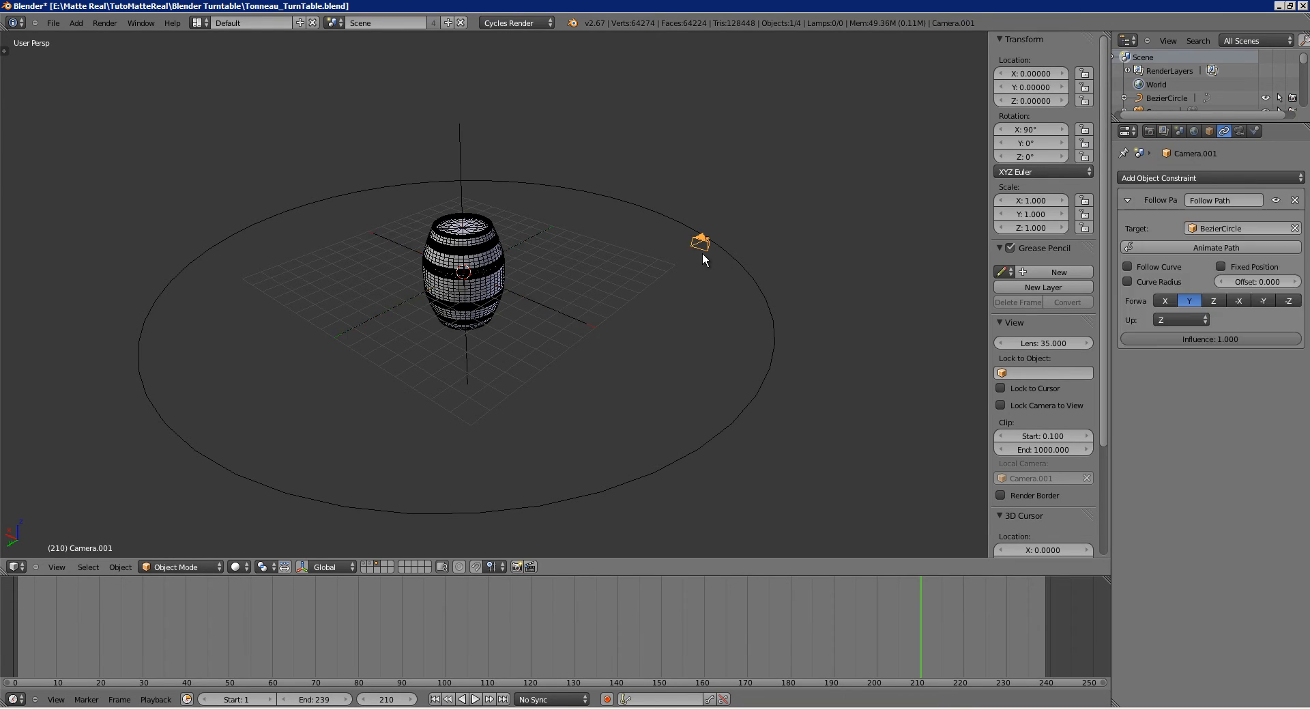
pyautogui.click(1180, 177)
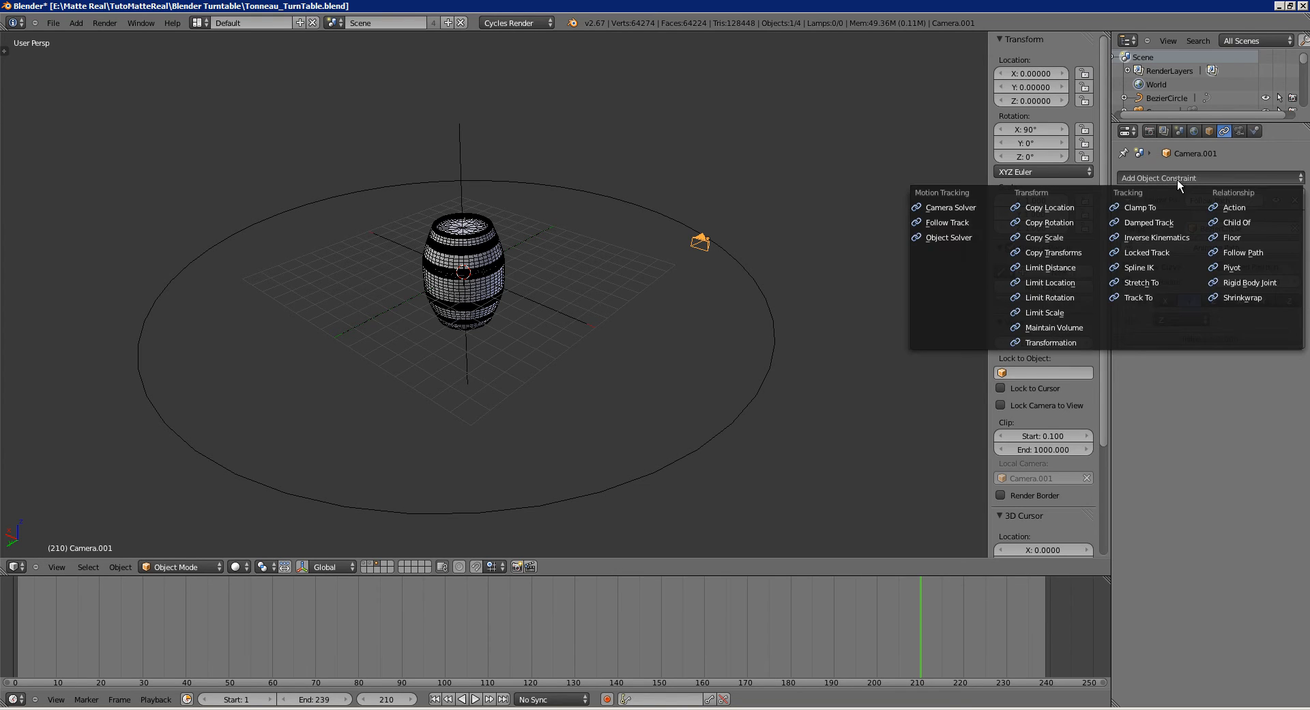
pyautogui.click(1138, 299)
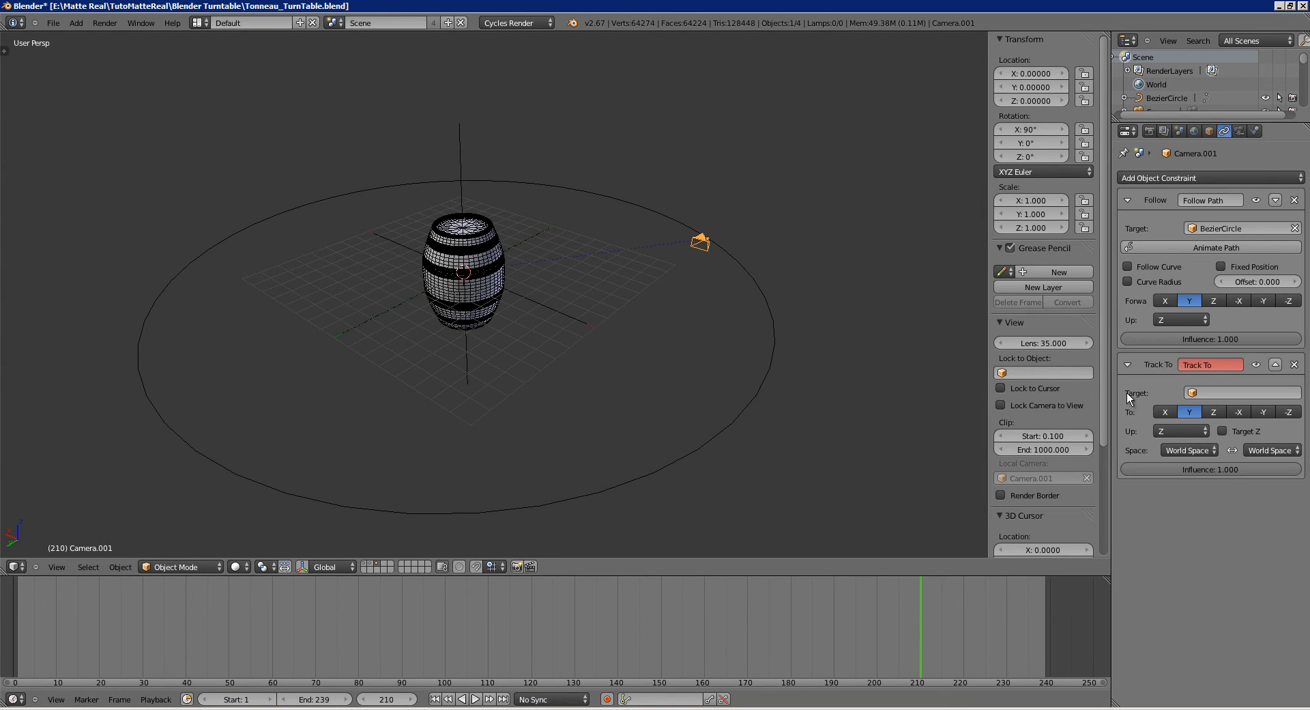
pyautogui.click(1200, 393)
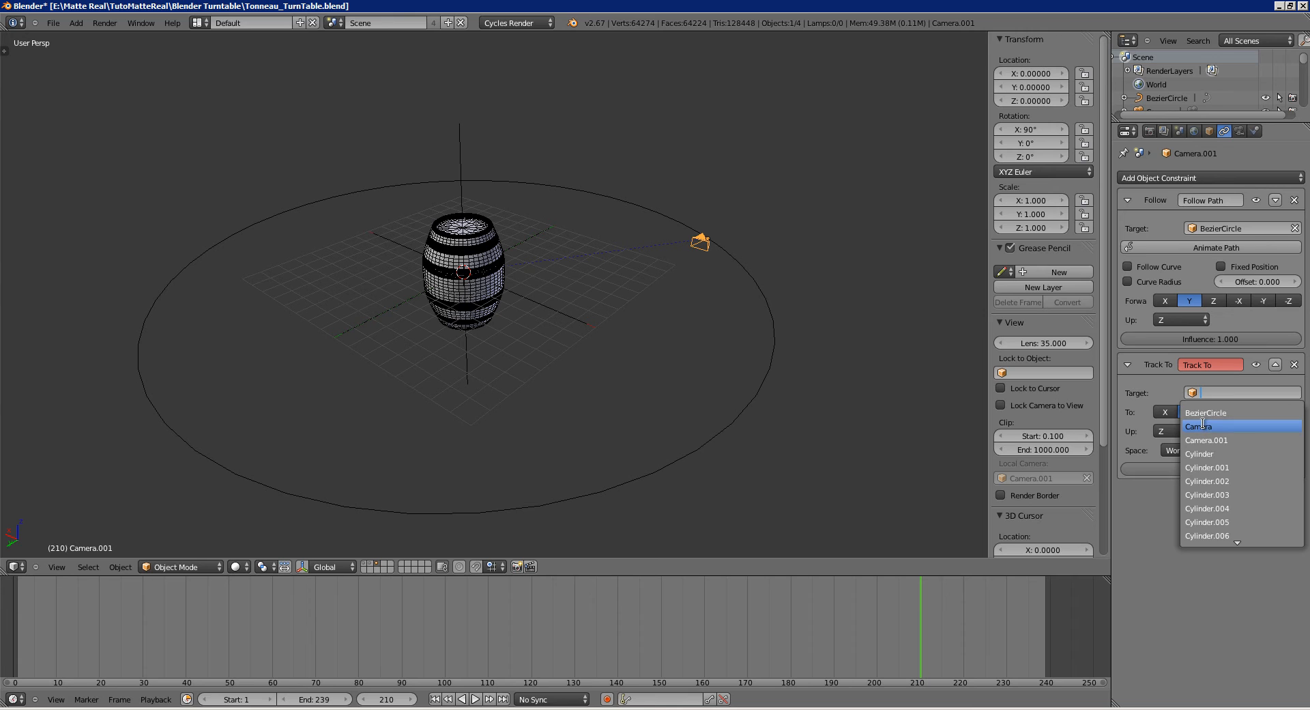
pyautogui.write('empty')
pyautogui.press('Return')
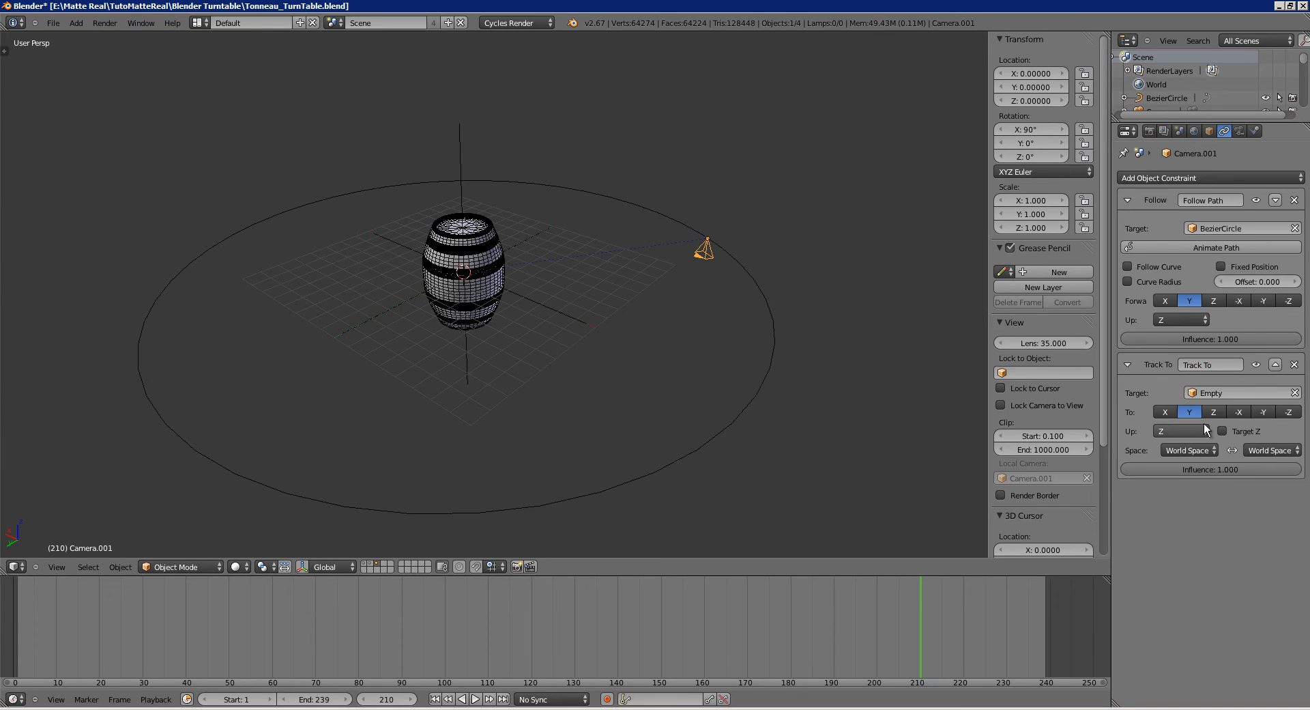
# Set the Track To constraint's up axis to Y and its tracking axis to -Z so the camera faces the barrel.
pyautogui.moveTo(620, 290); pyautogui.dragTo(600, 352, button='middle')
pyautogui.scroll(5, 600, 345)
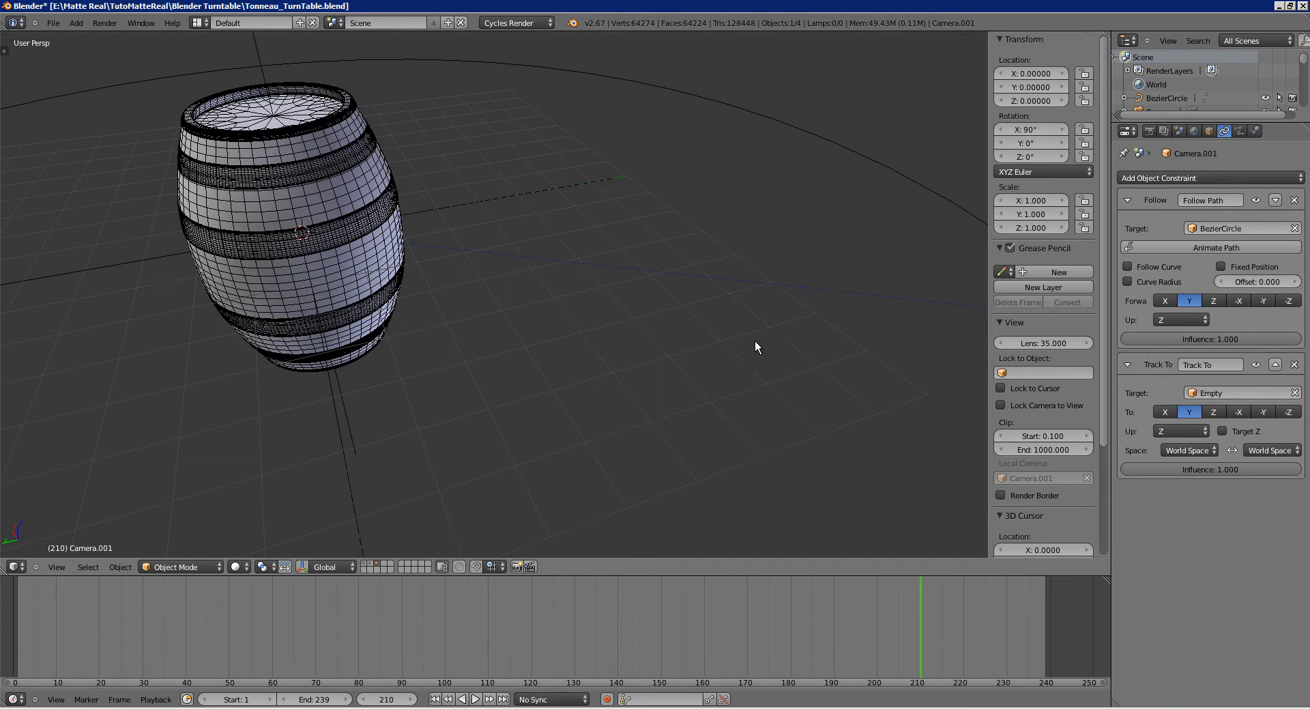
pyautogui.keyDown('shift'); pyautogui.moveTo(829, 372); pyautogui.dragTo(723, 347, button='middle'); pyautogui.keyUp('shift')
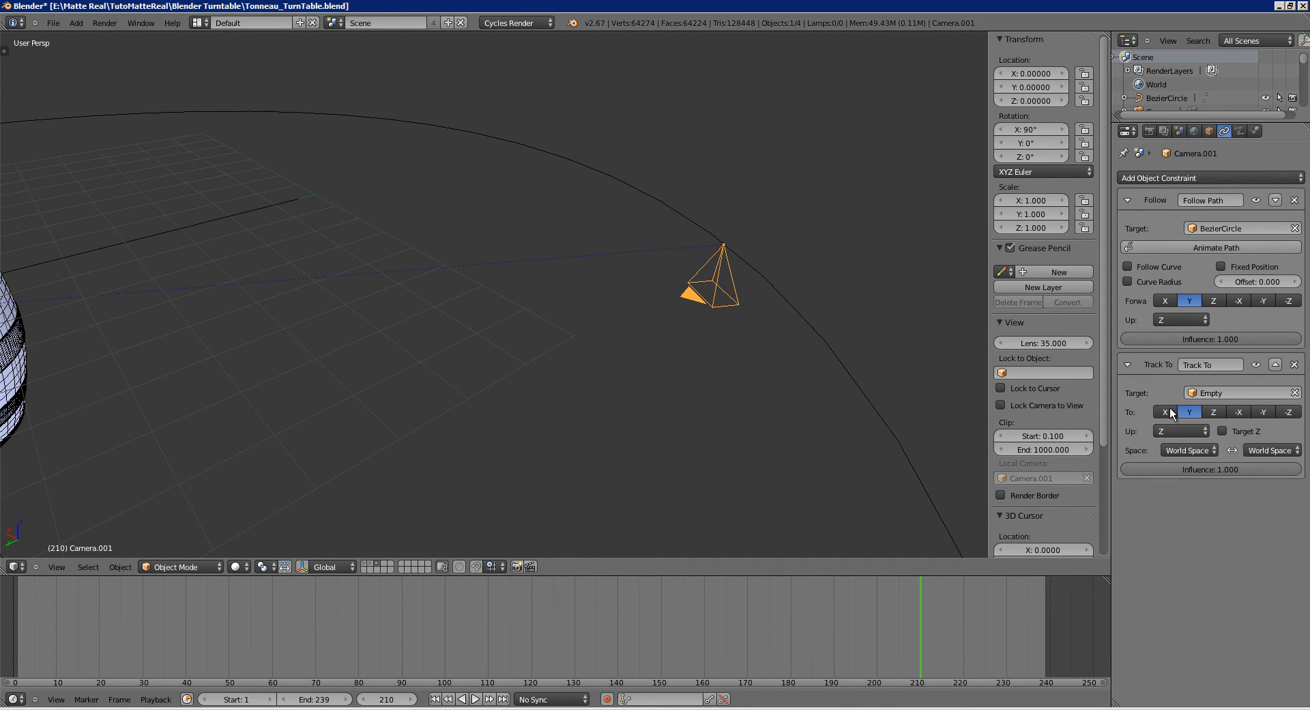
pyautogui.scroll(-5, 617, 391)
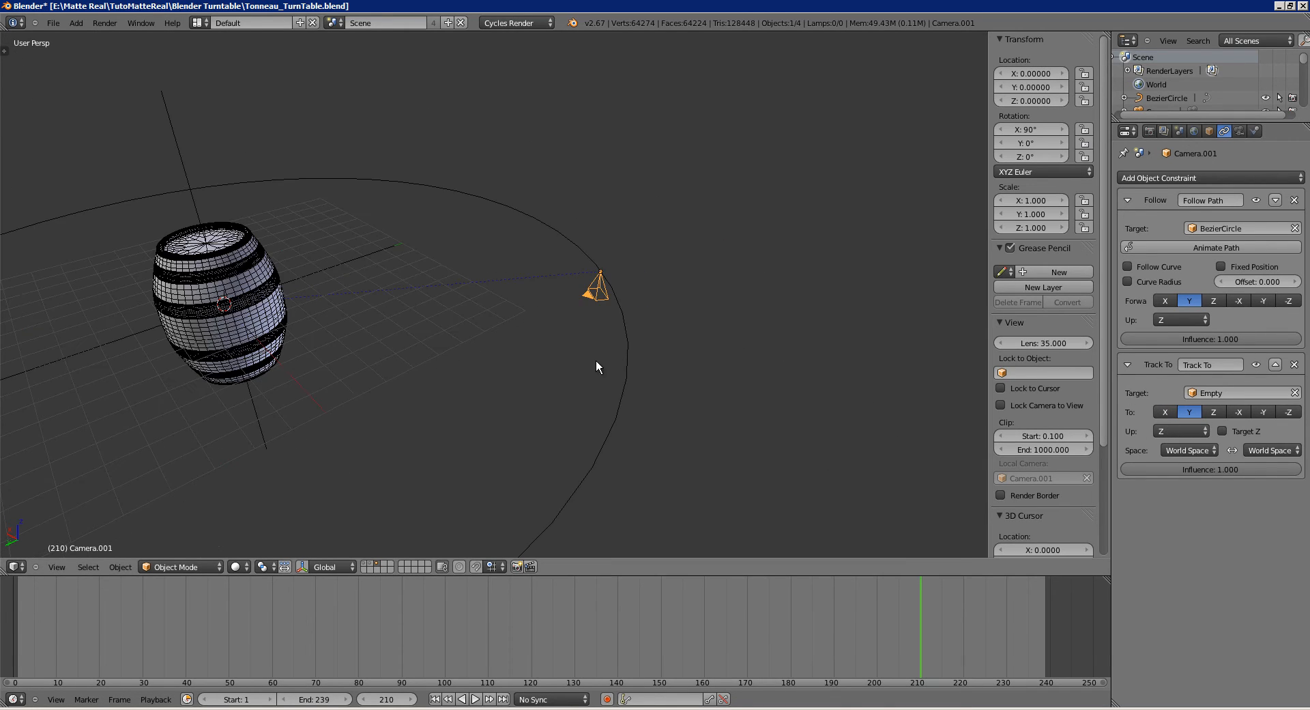
pyautogui.keyDown('shift'); pyautogui.moveTo(596, 359); pyautogui.dragTo(679, 361, button='middle'); pyautogui.keyUp('shift')
pyautogui.click(1181, 428)
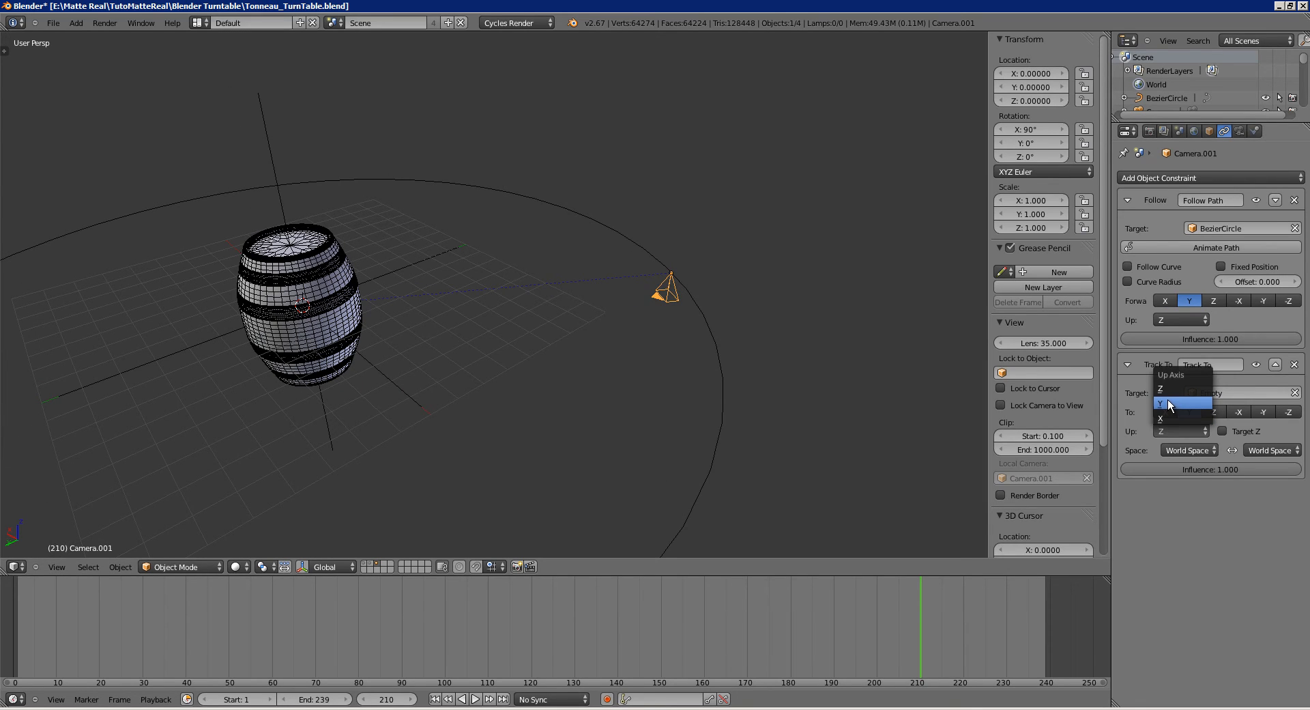
pyautogui.click(1169, 403)
pyautogui.click(1288, 411)
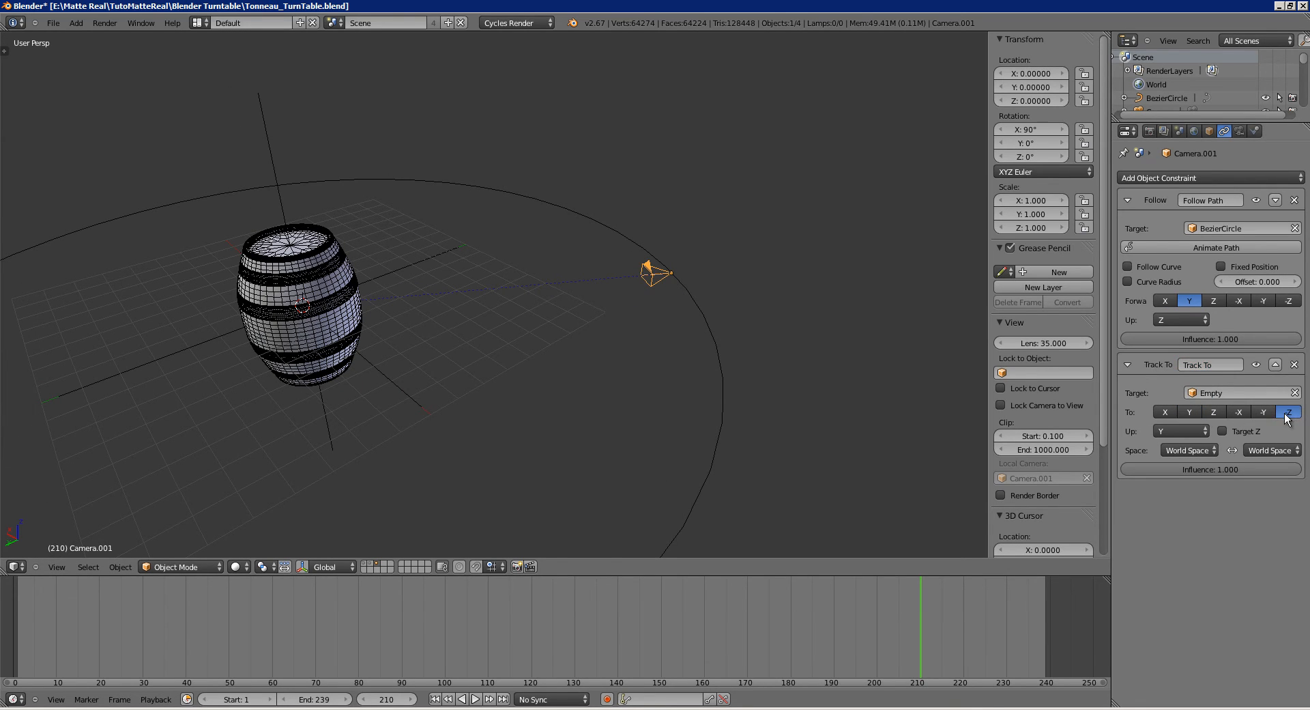
pyautogui.moveTo(652, 335); pyautogui.dragTo(610, 345, button='middle')
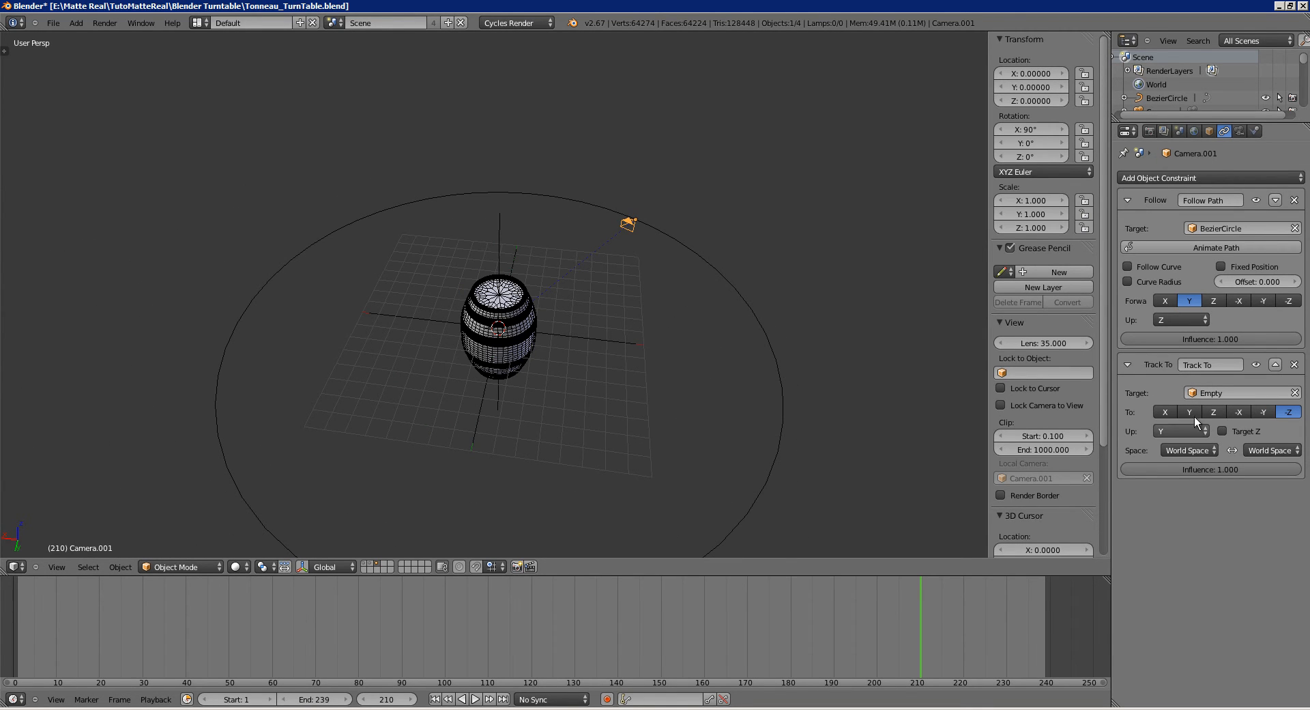
pyautogui.moveTo(747, 357); pyautogui.dragTo(627, 293, button='middle')
pyautogui.moveTo(569, 352); pyautogui.dragTo(612, 309, button='middle')
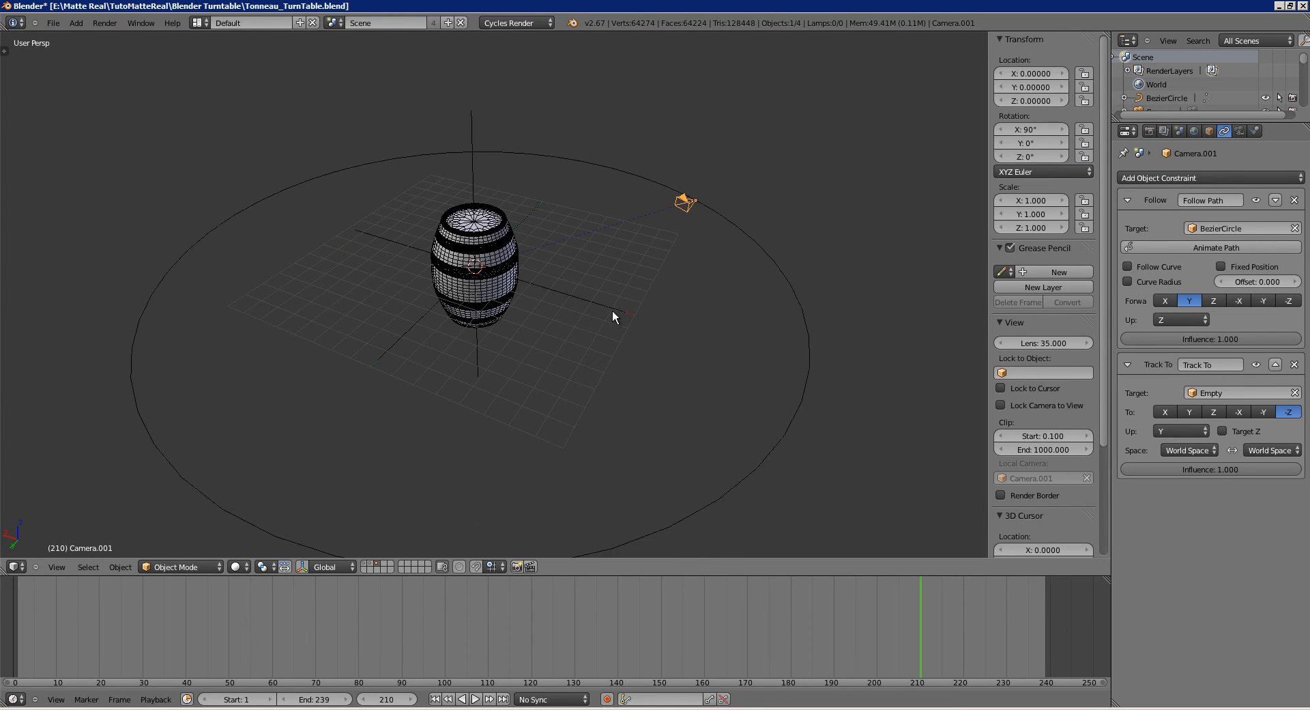
# Play the turntable animation, check the camera's orbit from outside and through the camera view, and stop playback with everything deselected.
pyautogui.hotkey('alt', 'a')
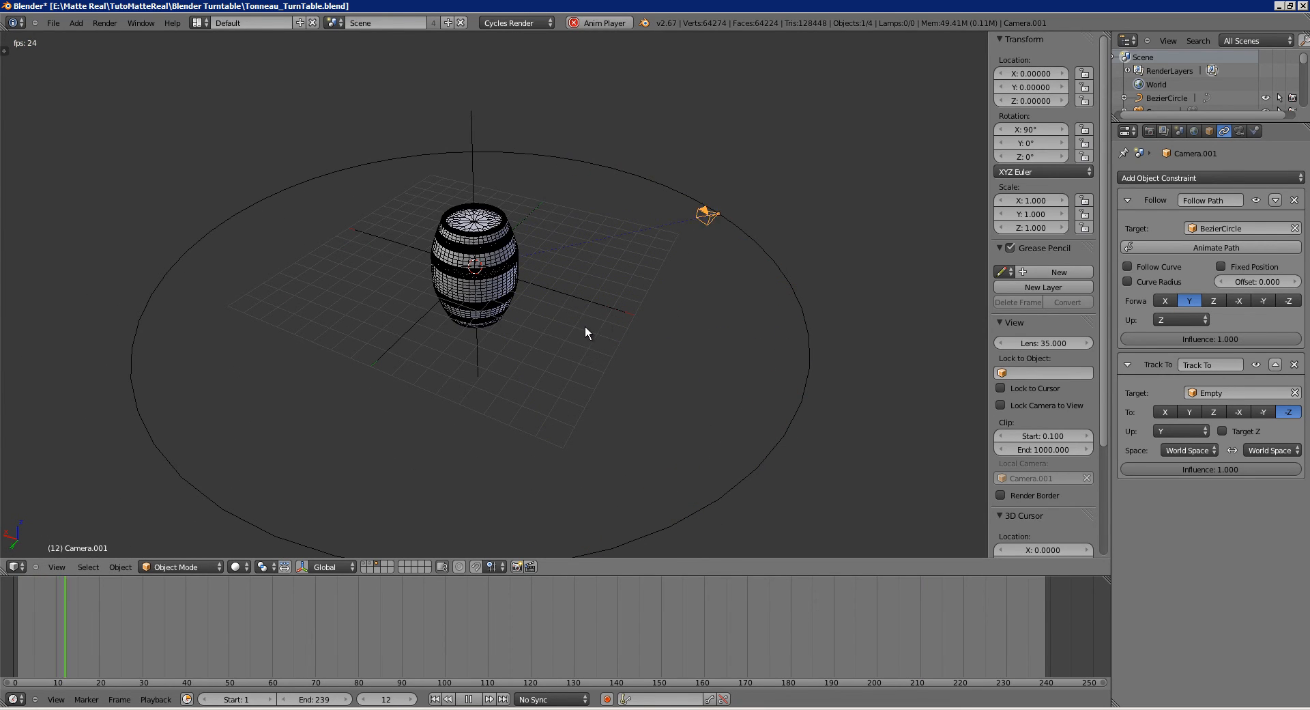
pyautogui.keyDown('shift'); pyautogui.moveTo(575, 358); pyautogui.dragTo(617, 274, button='middle'); pyautogui.keyUp('shift')
pyautogui.scroll(-2, 562, 320)
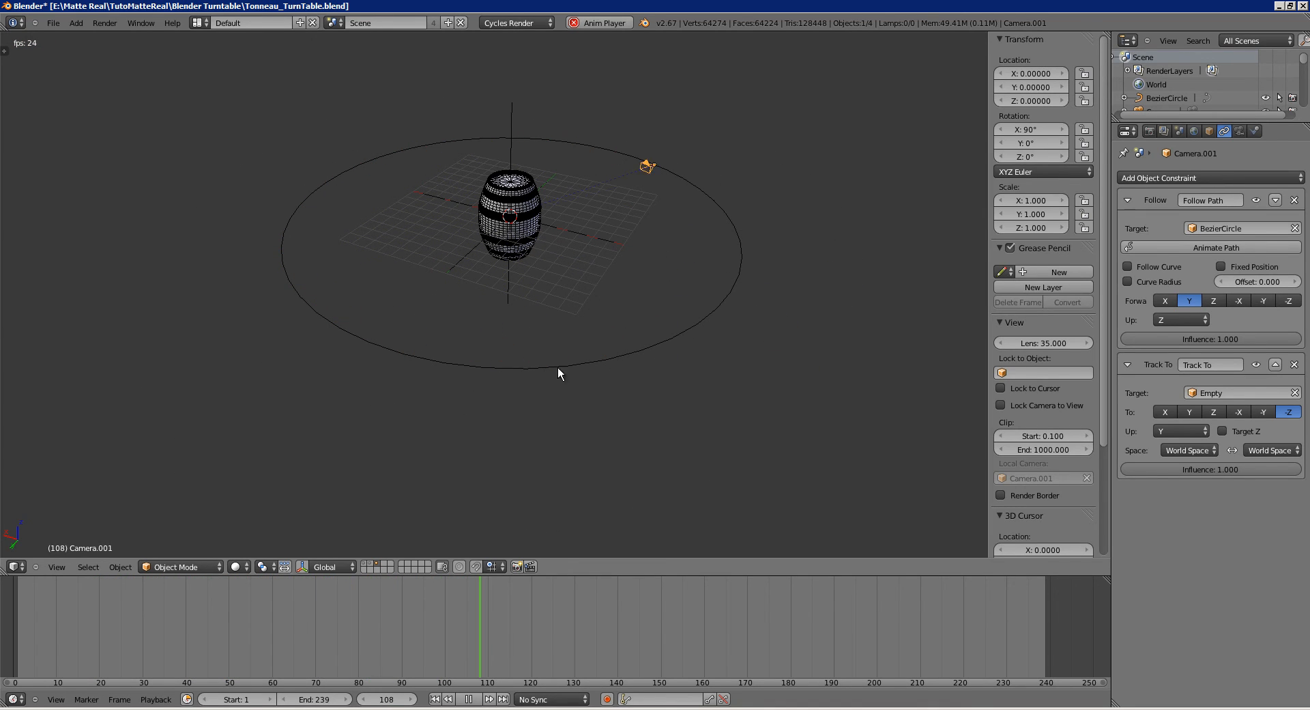
pyautogui.press('KP_0')
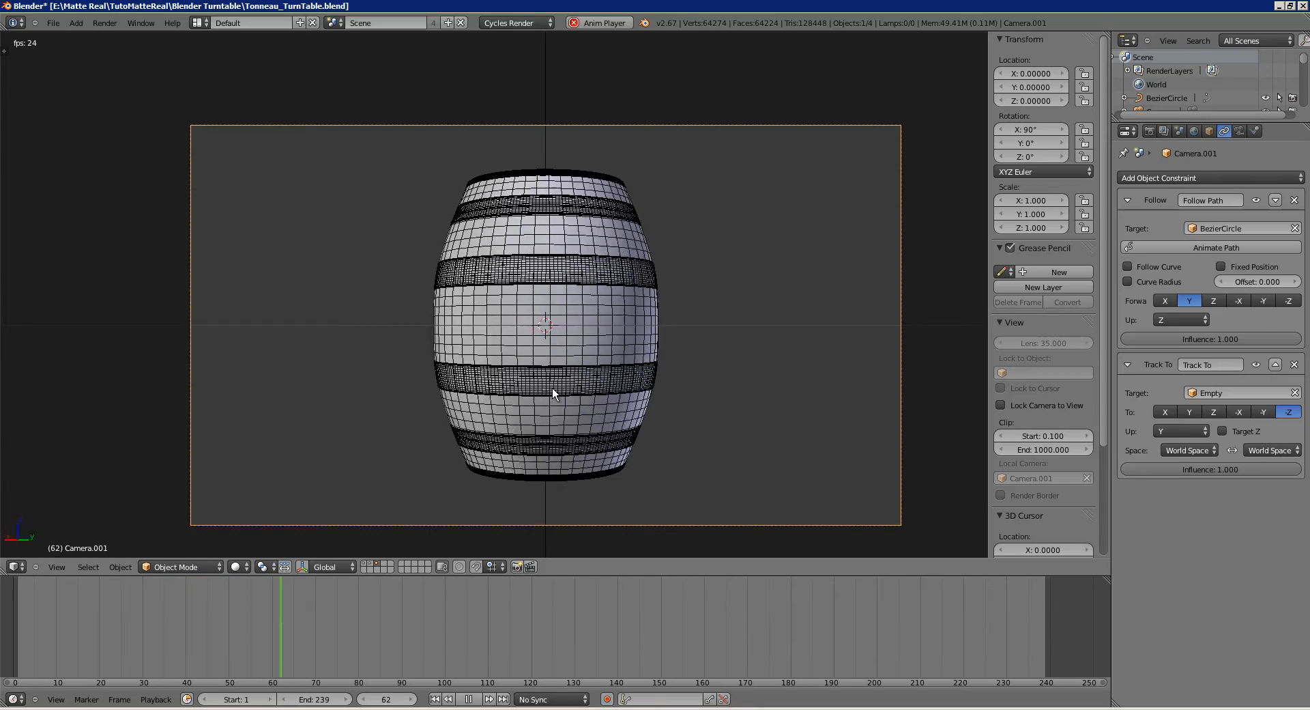
pyautogui.press('a')
pyautogui.hotkey('alt', 'a')
# Add a point lamp at the barrel's centre and move it out to about X -5.57, Z 4.28.
pyautogui.moveTo(334, 237); pyautogui.dragTo(460, 291, button='middle')
pyautogui.scroll(-2, 460, 291)
pyautogui.scroll(-3, 403, 303)
pyautogui.hotkey('shift', 'a')
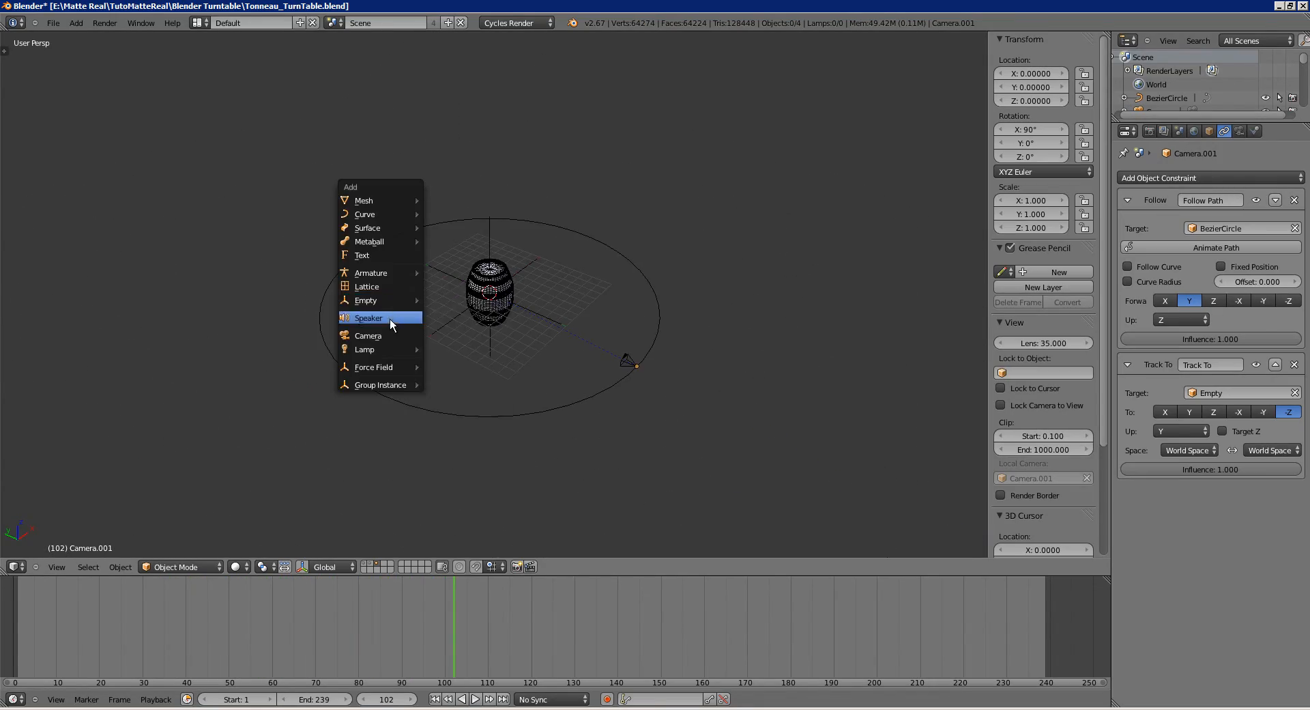
pyautogui.moveTo(383, 348)
pyautogui.click(457, 348)
pyautogui.press('g')
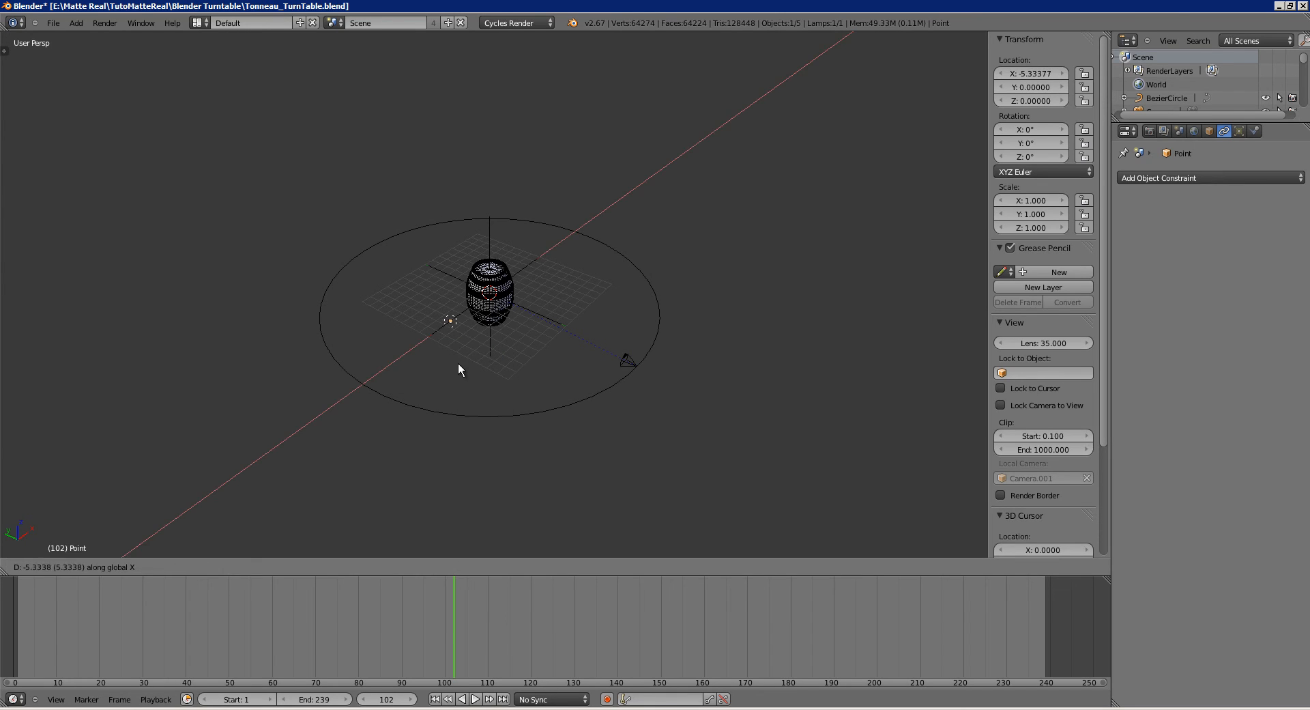
pyautogui.click(453, 314)
# Looking through the camera, reposition the point lamp closer to the barrel at about X -4.49, Y -0.07, Z 2.60.
pyautogui.press('KP_0')
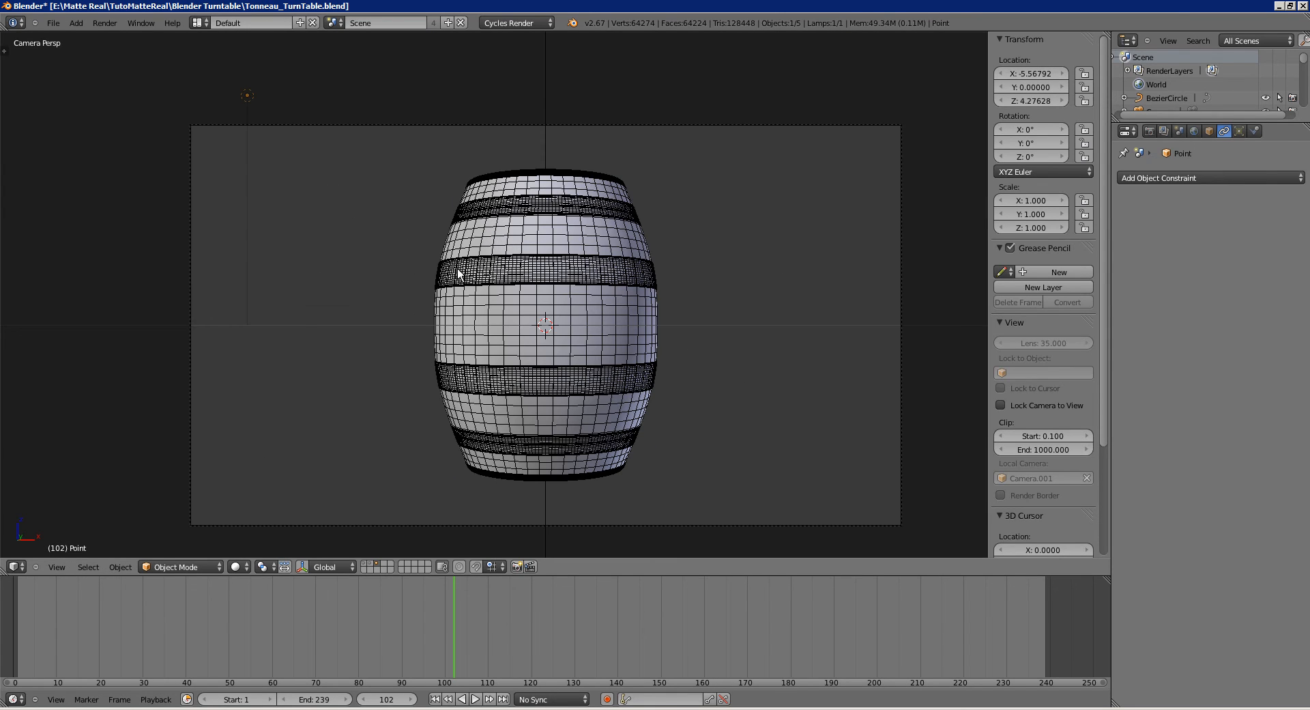
pyautogui.press('g')
pyautogui.press('z')
pyautogui.click(503, 344)
# Play the animation briefly through the camera to check the lamp, stop it and return to the perspective view of the scene.
pyautogui.hotkey('alt', 'a')
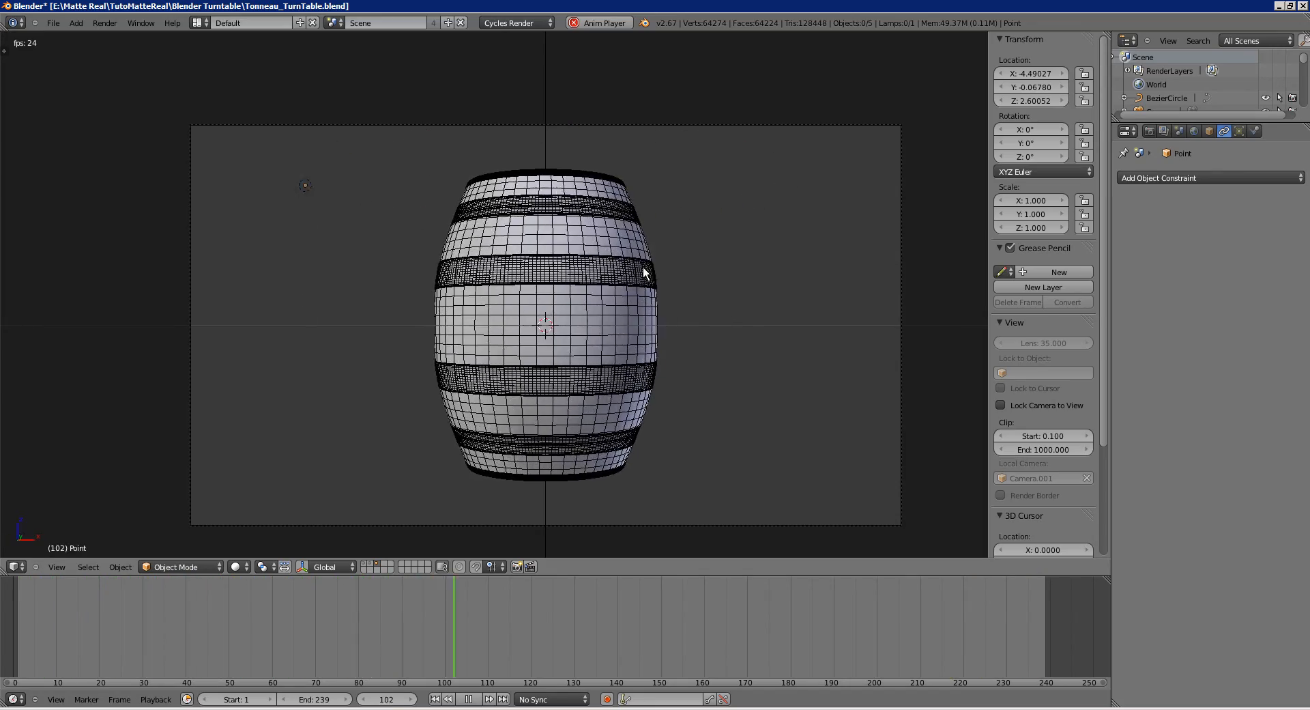
pyautogui.hotkey('alt', 'a')
pyautogui.press('KP_0')
pyautogui.scroll(-4, 641, 293)
pyautogui.moveTo(517, 335); pyautogui.dragTo(544, 315, button='middle')
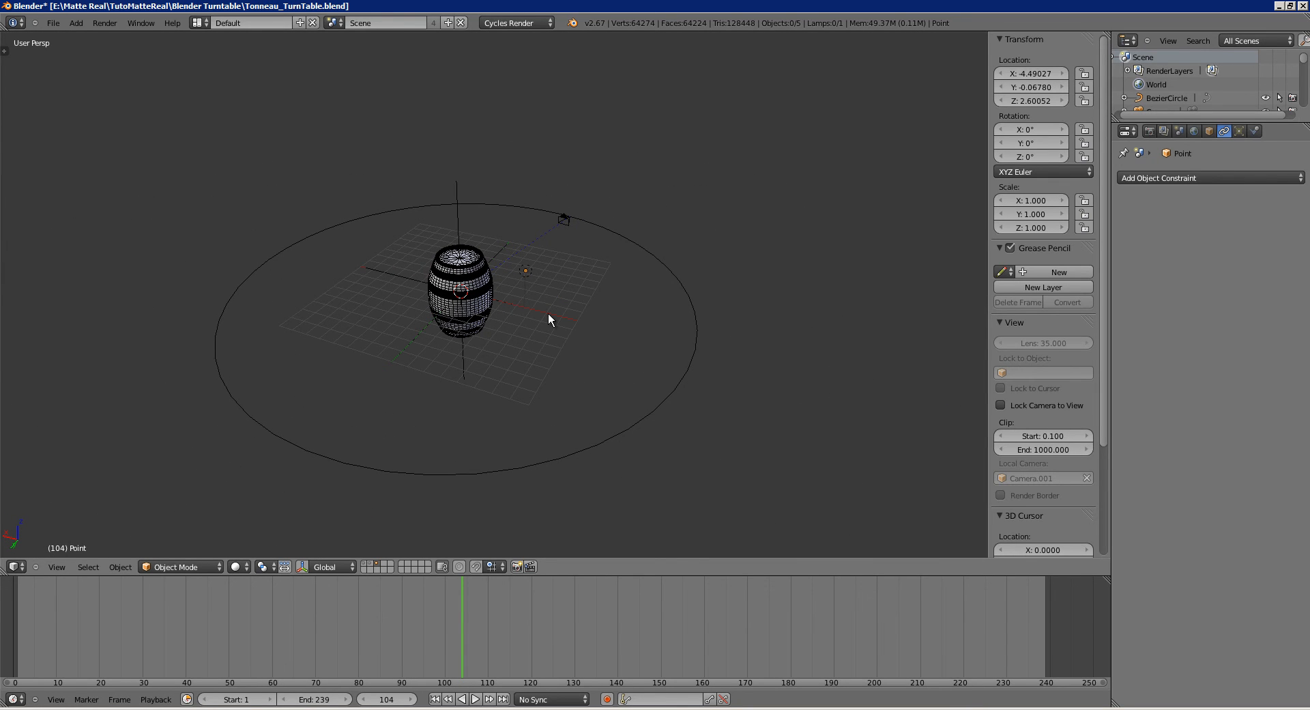